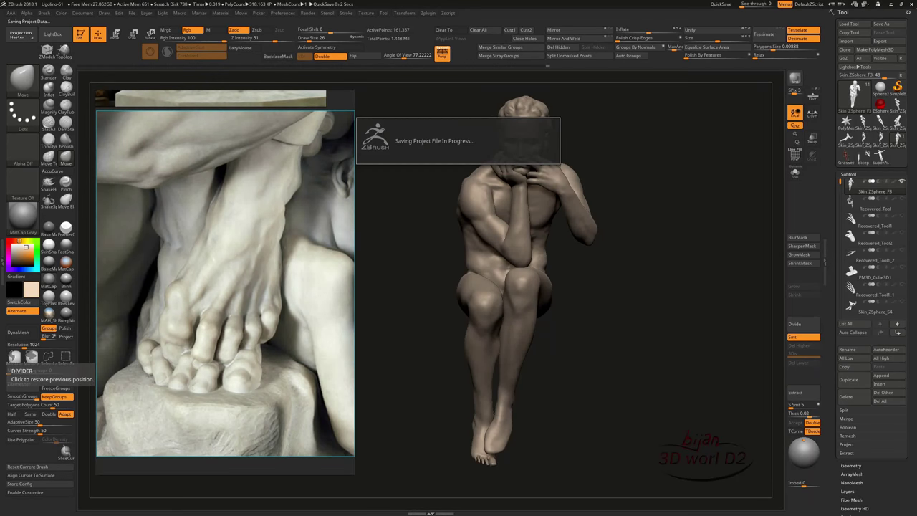
# Step: Isolate the foot polygroup, unhide all geometry and turn on PolyFrame to view the toes
pyautogui.keyDown('ctrl'); pyautogui.keyDown('shift'); pyautogui.click(552, 397); pyautogui.keyUp('shift'); pyautogui.keyUp('ctrl')
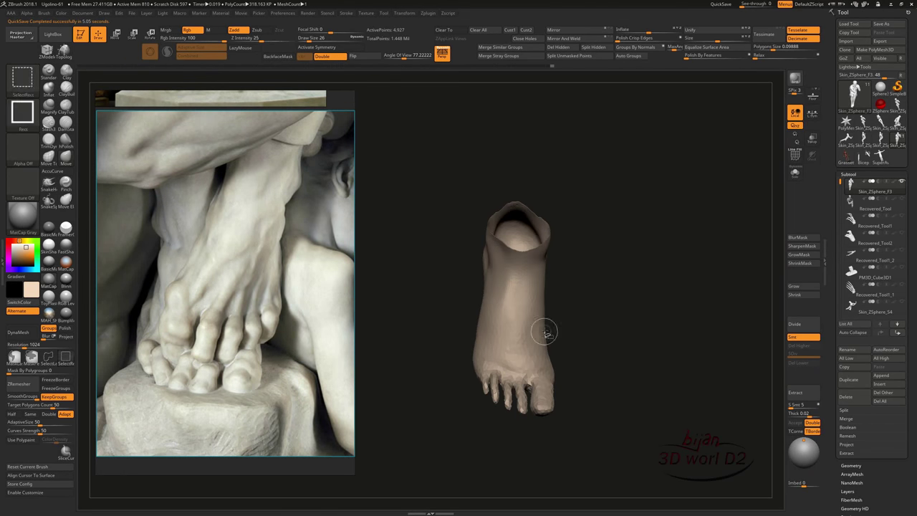
pyautogui.keyDown('ctrl'); pyautogui.keyDown('shift'); pyautogui.click(647, 352); pyautogui.keyUp('shift'); pyautogui.keyUp('ctrl')
pyautogui.moveTo(647, 352)
pyautogui.mouseDown()
pyautogui.moveTo(644, 331)
pyautogui.moveTo(373, 266)
pyautogui.mouseUp()
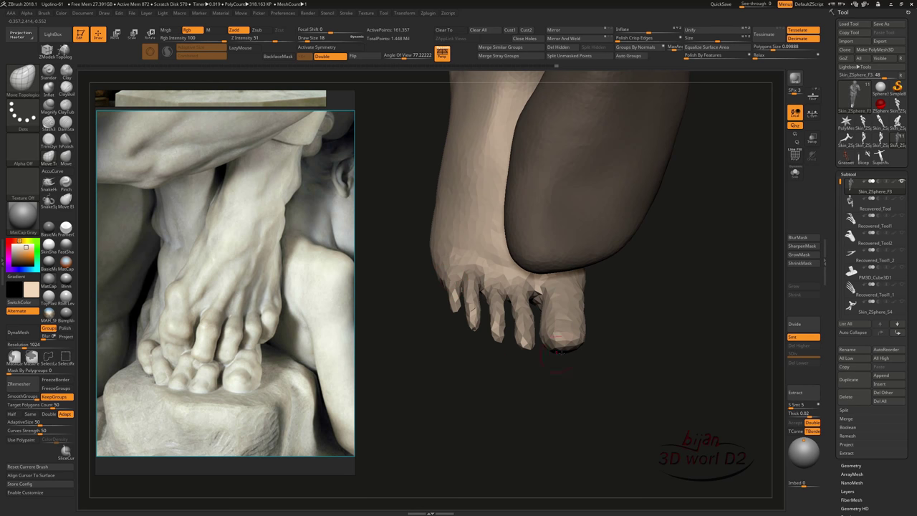
pyautogui.moveTo(560, 350); pyautogui.dragTo(625, 393)
pyautogui.hotkey('shift', 'f')
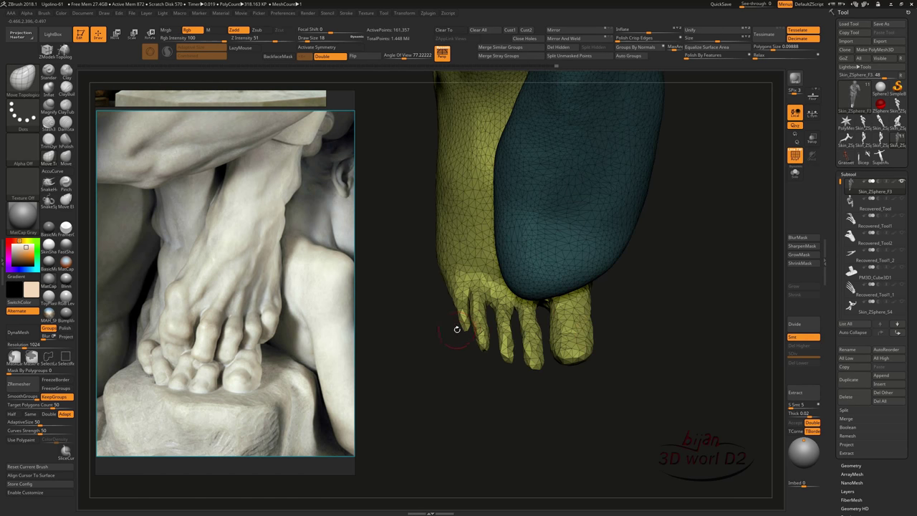
pyautogui.moveTo(456, 329)
pyautogui.mouseDown()
pyautogui.moveTo(466, 265)
pyautogui.moveTo(463, 350)
pyautogui.mouseUp()
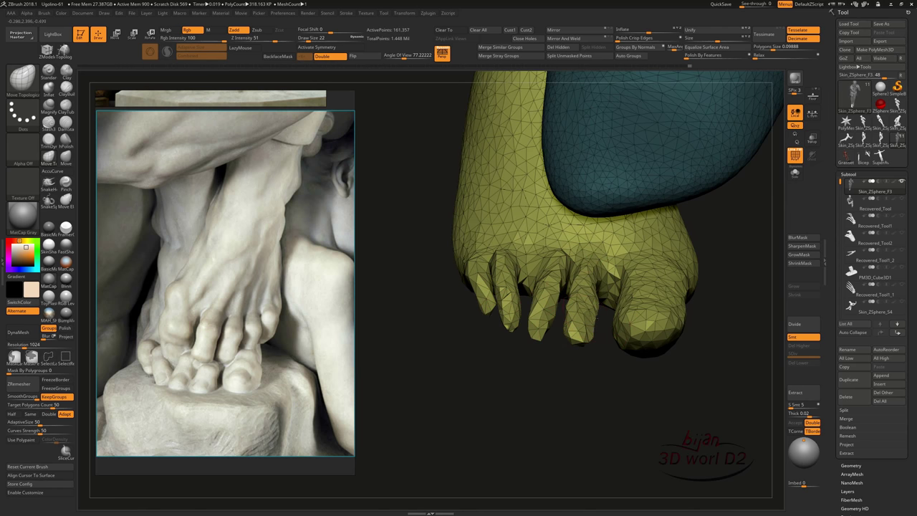
# Step: Build up the spread toes with ClayBuildup, then round them out with the Inflat brush
pyautogui.moveTo(587, 387)
pyautogui.mouseDown()
pyautogui.moveTo(612, 391)
pyautogui.moveTo(499, 232)
pyautogui.moveTo(518, 271)
pyautogui.mouseUp()
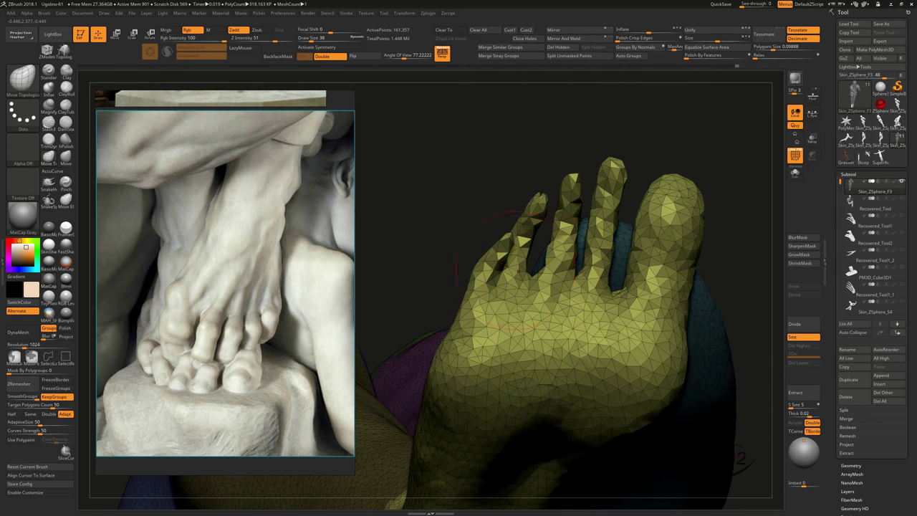
pyautogui.press('b')
pyautogui.press('c')
pyautogui.press('b')
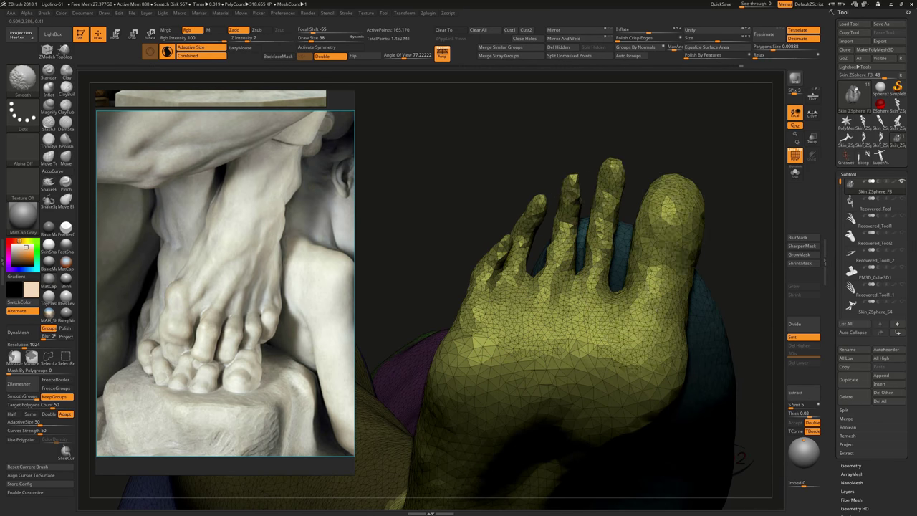
pyautogui.moveTo(442, 208)
pyautogui.mouseDown()
pyautogui.moveTo(443, 293)
pyautogui.moveTo(672, 323)
pyautogui.moveTo(698, 189)
pyautogui.moveTo(536, 265)
pyautogui.moveTo(663, 174)
pyautogui.moveTo(651, 213)
pyautogui.mouseUp()
pyautogui.press('b')
pyautogui.press('i')
pyautogui.press('n')
pyautogui.moveTo(643, 280)
pyautogui.mouseDown()
pyautogui.moveTo(612, 229)
pyautogui.moveTo(599, 301)
pyautogui.moveTo(618, 226)
pyautogui.moveTo(660, 316)
pyautogui.moveTo(600, 231)
pyautogui.moveTo(640, 305)
pyautogui.moveTo(631, 286)
pyautogui.moveTo(679, 216)
pyautogui.mouseUp()
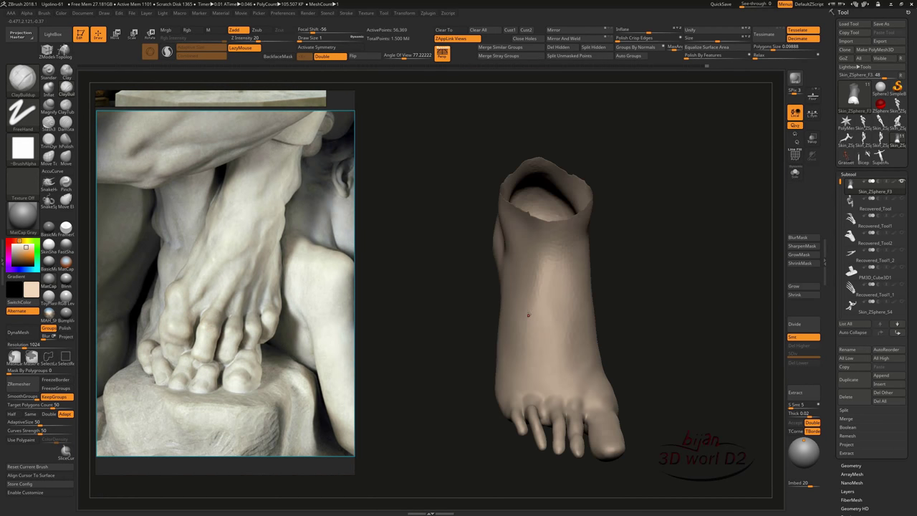
# Step: Add ClayBuildup strokes along the top of the foot
pyautogui.moveTo(401, 286); pyautogui.dragTo(491, 279)
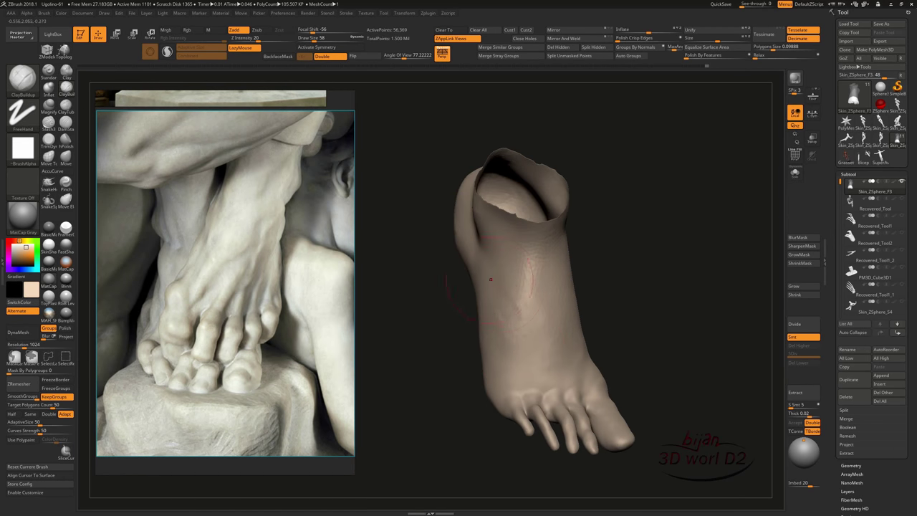
pyautogui.moveTo(510, 326)
pyautogui.mouseDown()
pyautogui.moveTo(407, 418)
pyautogui.moveTo(502, 306)
pyautogui.mouseUp()
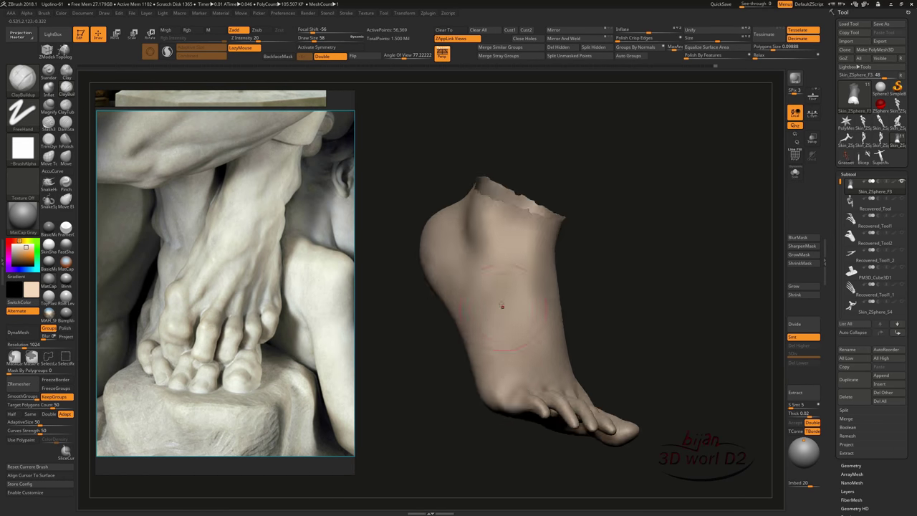
pyautogui.moveTo(527, 335); pyautogui.dragTo(522, 362)
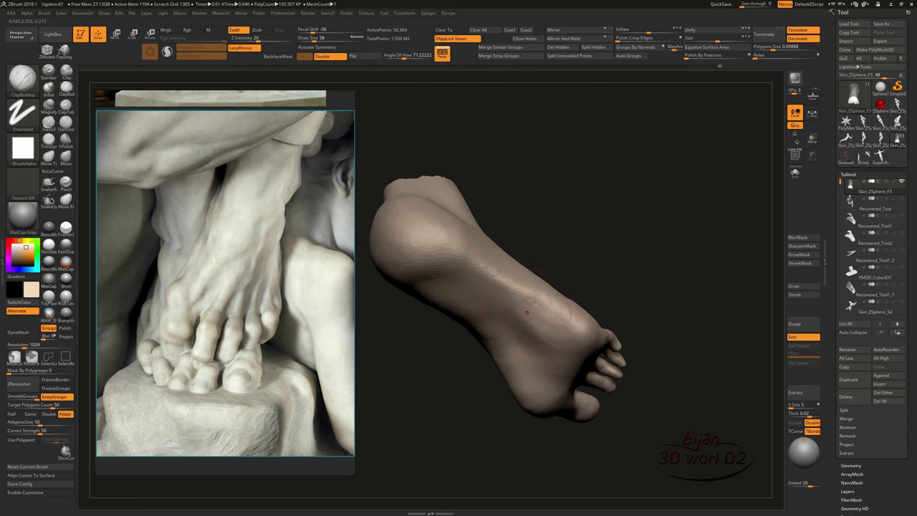
pyautogui.moveTo(526, 312); pyautogui.dragTo(548, 210)
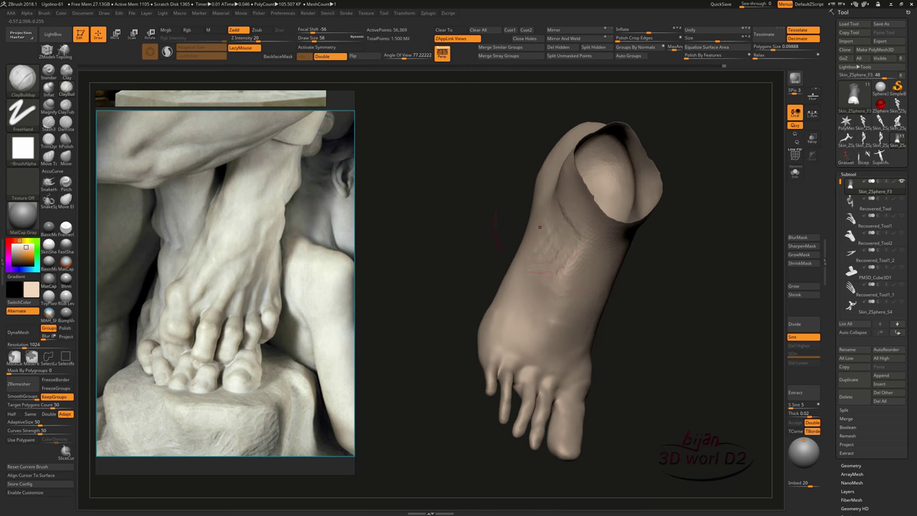
pyautogui.moveTo(530, 323); pyautogui.dragTo(545, 287)
pyautogui.moveTo(570, 252)
pyautogui.mouseDown()
pyautogui.moveTo(544, 275)
pyautogui.moveTo(631, 409)
pyautogui.moveTo(680, 365)
pyautogui.moveTo(502, 308)
pyautogui.moveTo(548, 303)
pyautogui.mouseUp()
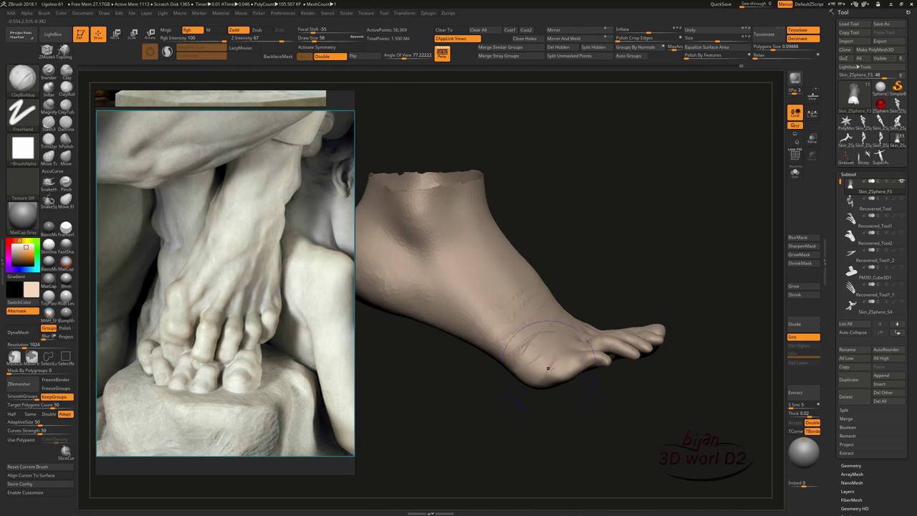
pyautogui.moveTo(548, 368)
pyautogui.mouseDown()
pyautogui.moveTo(624, 288)
pyautogui.moveTo(485, 387)
pyautogui.moveTo(716, 341)
pyautogui.moveTo(687, 332)
pyautogui.moveTo(614, 269)
pyautogui.moveTo(715, 297)
pyautogui.moveTo(412, 372)
pyautogui.moveTo(706, 352)
pyautogui.moveTo(506, 318)
pyautogui.moveTo(479, 322)
pyautogui.moveTo(686, 363)
pyautogui.moveTo(665, 374)
pyautogui.mouseUp()
# Step: Inflate the toes with the Inflat brush on a Dots stroke
pyautogui.press('b')
pyautogui.press('i')
pyautogui.press('n')
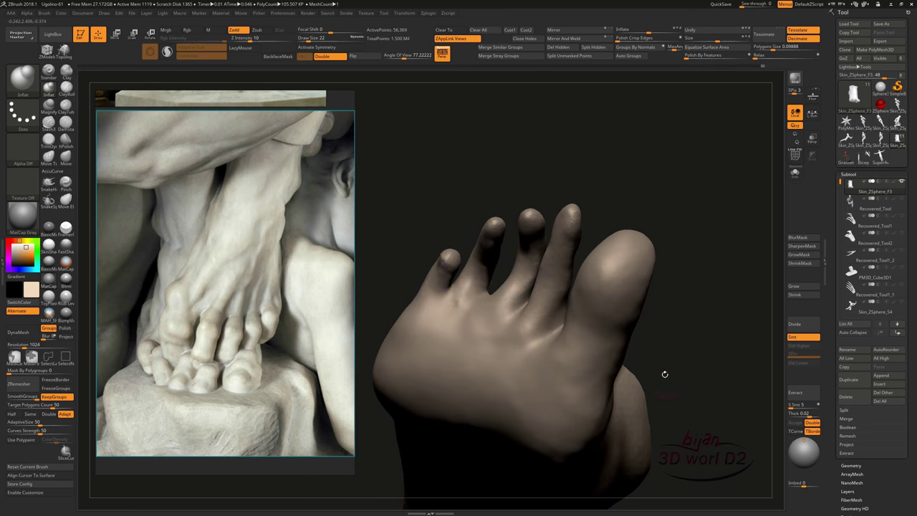
pyautogui.moveTo(442, 314)
pyautogui.mouseDown()
pyautogui.moveTo(571, 375)
pyautogui.moveTo(489, 356)
pyautogui.moveTo(543, 426)
pyautogui.moveTo(491, 324)
pyautogui.moveTo(647, 405)
pyautogui.moveTo(582, 331)
pyautogui.mouseUp()
# Step: Refine the toes with ClayBuildup at a reduced Draw Size of 10
pyautogui.press('b')
pyautogui.press('c')
pyautogui.press('b')
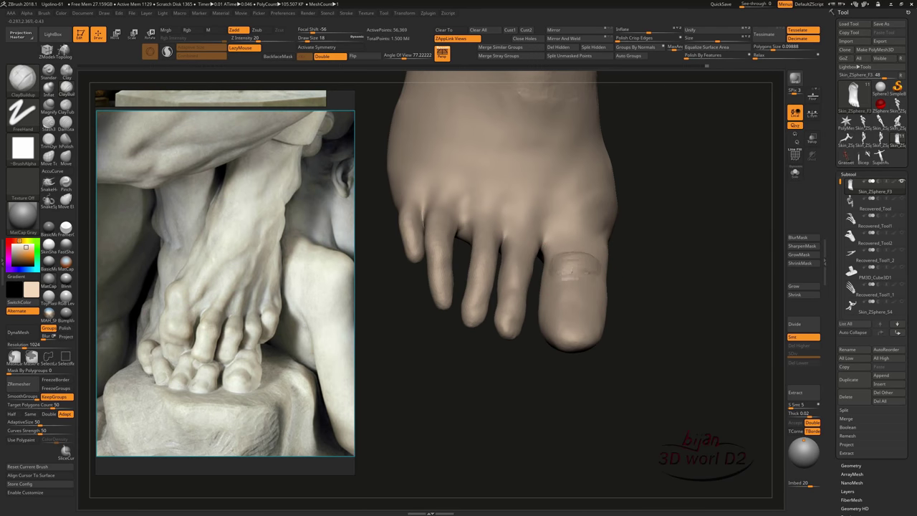
pyautogui.moveTo(686, 324)
pyautogui.mouseDown()
pyautogui.moveTo(631, 337)
pyautogui.moveTo(673, 326)
pyautogui.moveTo(640, 322)
pyautogui.moveTo(594, 278)
pyautogui.moveTo(546, 263)
pyautogui.moveTo(539, 278)
pyautogui.moveTo(557, 268)
pyautogui.moveTo(593, 319)
pyautogui.moveTo(537, 300)
pyautogui.moveTo(588, 337)
pyautogui.moveTo(500, 303)
pyautogui.moveTo(598, 338)
pyautogui.moveTo(514, 336)
pyautogui.mouseUp()
pyautogui.press('[')
pyautogui.moveTo(603, 361)
pyautogui.mouseDown()
pyautogui.moveTo(544, 315)
pyautogui.moveTo(552, 346)
pyautogui.mouseUp()
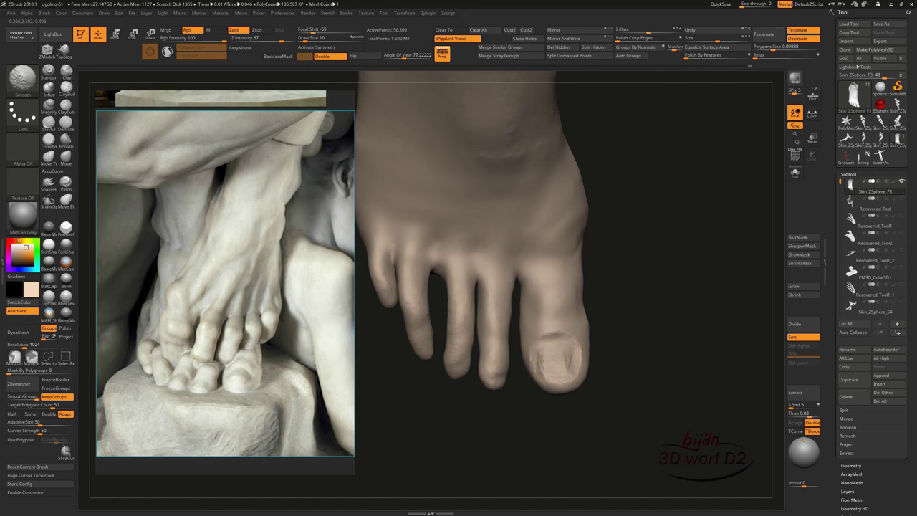
pyautogui.moveTo(551, 378)
pyautogui.mouseDown()
pyautogui.moveTo(594, 426)
pyautogui.moveTo(544, 362)
pyautogui.moveTo(630, 413)
pyautogui.moveTo(579, 362)
pyautogui.moveTo(561, 426)
pyautogui.moveTo(537, 415)
pyautogui.mouseUp()
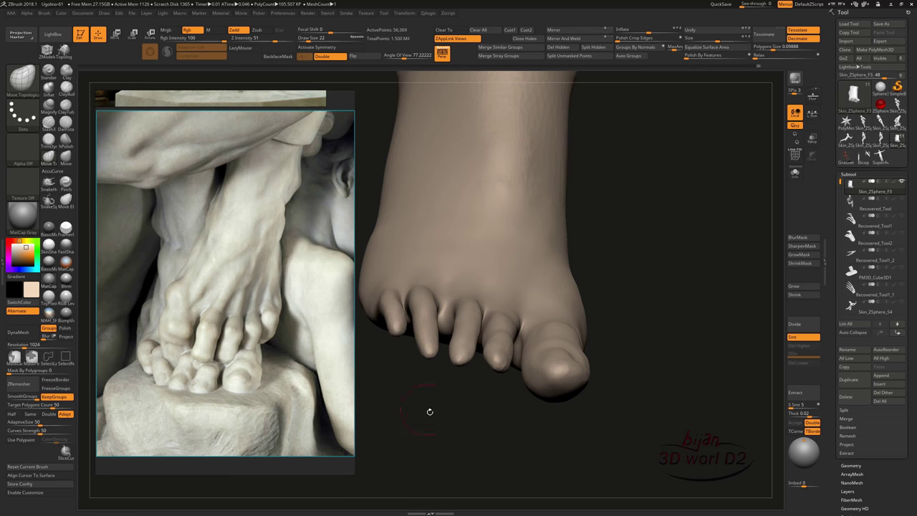
# Step: Mask-lasso the big toe to define its nail edge, checking the mesh with PolyFrame on and off
pyautogui.moveTo(430, 411); pyautogui.dragTo(423, 373)
pyautogui.click(66, 359)
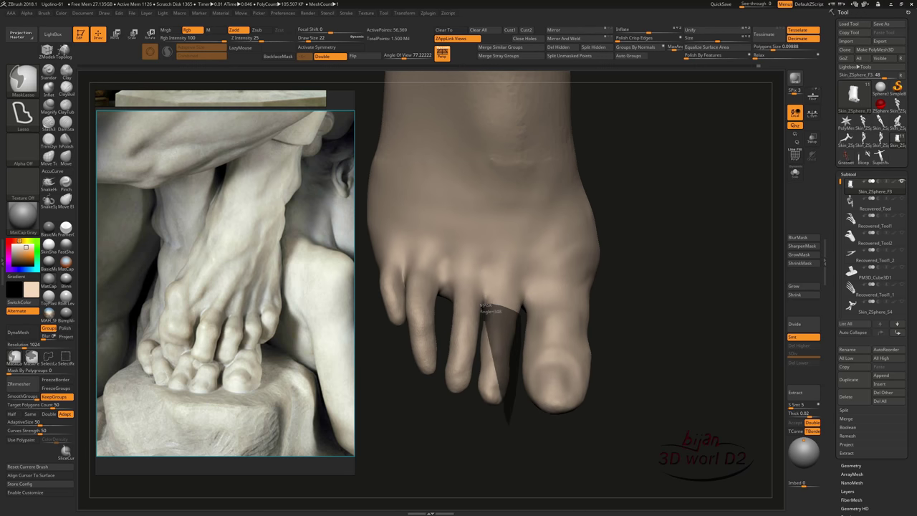
pyautogui.moveTo(491, 440)
pyautogui.mouseDown()
pyautogui.moveTo(624, 369)
pyautogui.moveTo(563, 450)
pyautogui.moveTo(479, 432)
pyautogui.mouseUp()
pyautogui.hotkey('shift', 'f')
pyautogui.moveTo(552, 438)
pyautogui.mouseDown()
pyautogui.moveTo(602, 271)
pyautogui.moveTo(622, 350)
pyautogui.moveTo(615, 332)
pyautogui.moveTo(598, 346)
pyautogui.moveTo(622, 384)
pyautogui.moveTo(667, 419)
pyautogui.moveTo(557, 349)
pyautogui.moveTo(544, 387)
pyautogui.moveTo(551, 430)
pyautogui.moveTo(649, 438)
pyautogui.moveTo(684, 352)
pyautogui.moveTo(649, 390)
pyautogui.moveTo(585, 346)
pyautogui.moveTo(585, 415)
pyautogui.moveTo(590, 341)
pyautogui.mouseUp()
pyautogui.hotkey('shift', 'f')
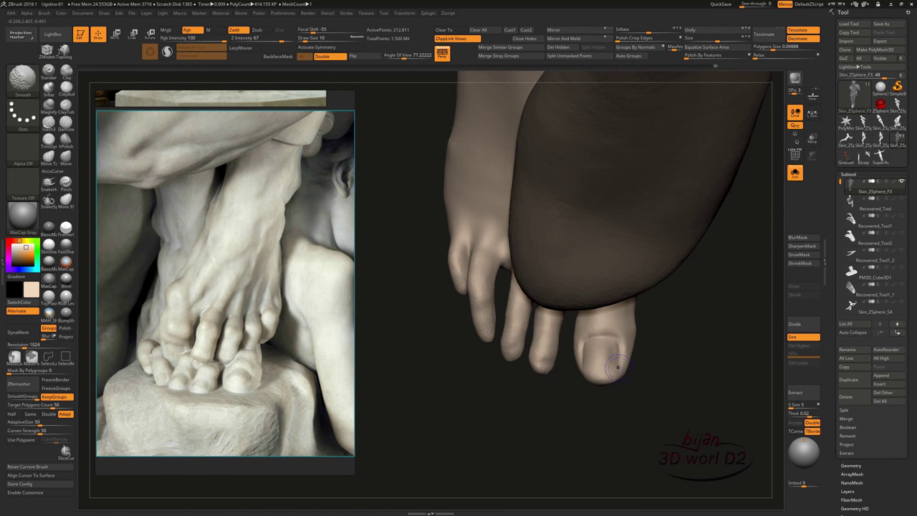
# Step: Carve toenail and crease lines into the toes with DamStandard
pyautogui.moveTo(618, 368)
pyautogui.mouseDown()
pyautogui.moveTo(619, 331)
pyautogui.moveTo(614, 426)
pyautogui.moveTo(631, 383)
pyautogui.moveTo(623, 356)
pyautogui.moveTo(604, 389)
pyautogui.moveTo(594, 373)
pyautogui.moveTo(598, 411)
pyautogui.moveTo(559, 408)
pyautogui.moveTo(560, 396)
pyautogui.mouseUp()
pyautogui.moveTo(522, 422)
pyautogui.mouseDown()
pyautogui.moveTo(564, 405)
pyautogui.moveTo(582, 423)
pyautogui.moveTo(586, 403)
pyautogui.mouseUp()
pyautogui.press('b')
pyautogui.press('d')
pyautogui.press('s')
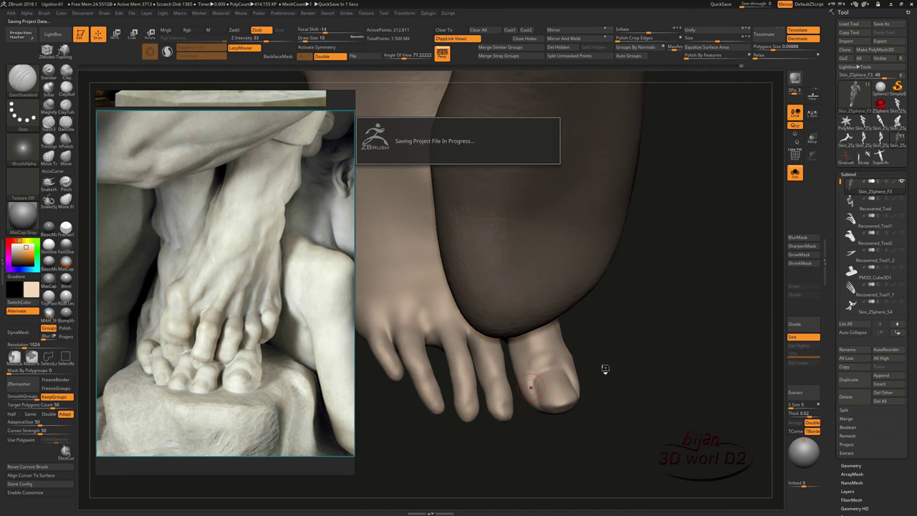
pyautogui.moveTo(544, 418); pyautogui.dragTo(559, 380)
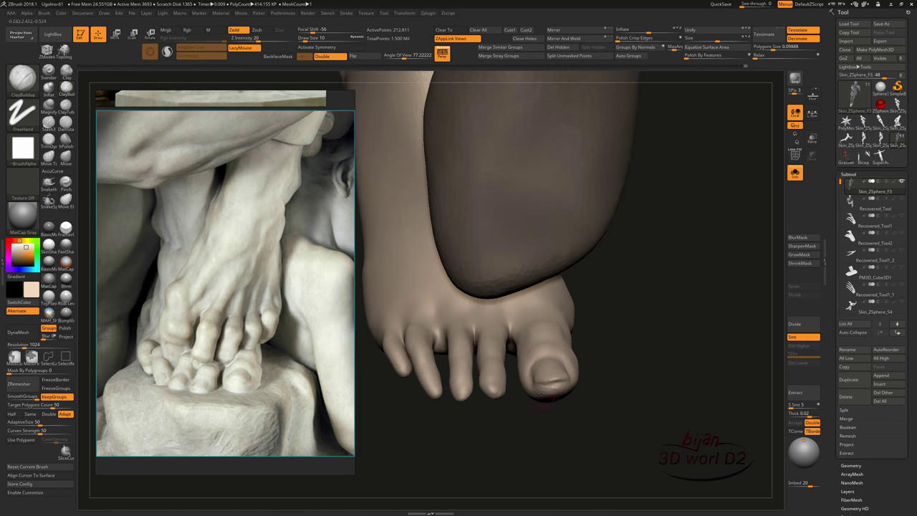
pyautogui.moveTo(543, 398)
pyautogui.mouseDown()
pyautogui.moveTo(558, 400)
pyautogui.moveTo(535, 425)
pyautogui.moveTo(541, 388)
pyautogui.moveTo(542, 416)
pyautogui.moveTo(549, 411)
pyautogui.moveTo(450, 422)
pyautogui.moveTo(588, 434)
pyautogui.moveTo(590, 389)
pyautogui.moveTo(559, 370)
pyautogui.moveTo(586, 430)
pyautogui.moveTo(656, 384)
pyautogui.moveTo(463, 389)
pyautogui.moveTo(530, 391)
pyautogui.moveTo(672, 339)
pyautogui.moveTo(527, 427)
pyautogui.moveTo(557, 422)
pyautogui.moveTo(582, 371)
pyautogui.moveTo(672, 334)
pyautogui.moveTo(645, 297)
pyautogui.mouseUp()
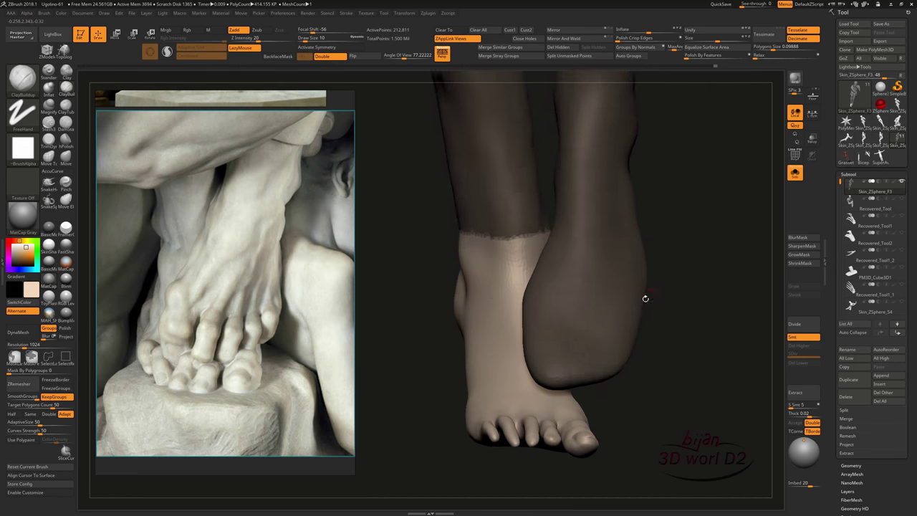
# Step: Isolate a single toe beneath the other foot's sole, hiding the rest of the foot
pyautogui.keyDown('ctrl'); pyautogui.keyDown('shift'); pyautogui.click(530, 315); pyautogui.keyUp('shift'); pyautogui.keyUp('ctrl')
pyautogui.keyDown('ctrl'); pyautogui.keyDown('shift'); pyautogui.click(492, 318); pyautogui.keyUp('shift'); pyautogui.keyUp('ctrl')
pyautogui.moveTo(596, 372)
pyautogui.keyDown('ctrl'); pyautogui.keyDown('shift'); pyautogui.mouseDown()
pyautogui.moveTo(650, 294)
pyautogui.moveTo(666, 344)
pyautogui.moveTo(574, 358)
pyautogui.moveTo(552, 375)
pyautogui.moveTo(588, 337)
pyautogui.mouseUp(); pyautogui.keyUp('shift'); pyautogui.keyUp('ctrl')
pyautogui.keyDown('ctrl'); pyautogui.keyDown('shift'); pyautogui.click(665, 337); pyautogui.keyUp('shift'); pyautogui.keyUp('ctrl')
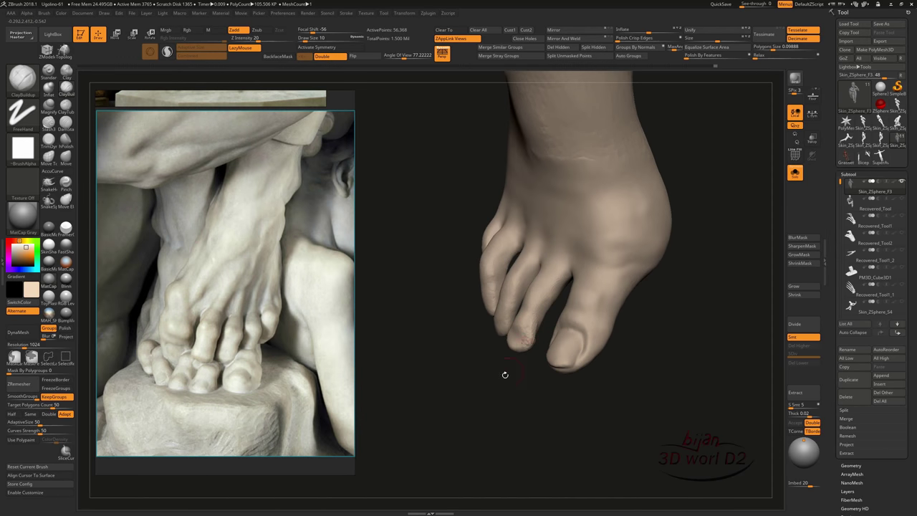
pyautogui.moveTo(505, 374)
pyautogui.mouseDown()
pyautogui.moveTo(541, 353)
pyautogui.moveTo(522, 350)
pyautogui.moveTo(534, 366)
pyautogui.moveTo(546, 359)
pyautogui.moveTo(645, 409)
pyautogui.moveTo(620, 375)
pyautogui.moveTo(572, 357)
pyautogui.mouseUp()
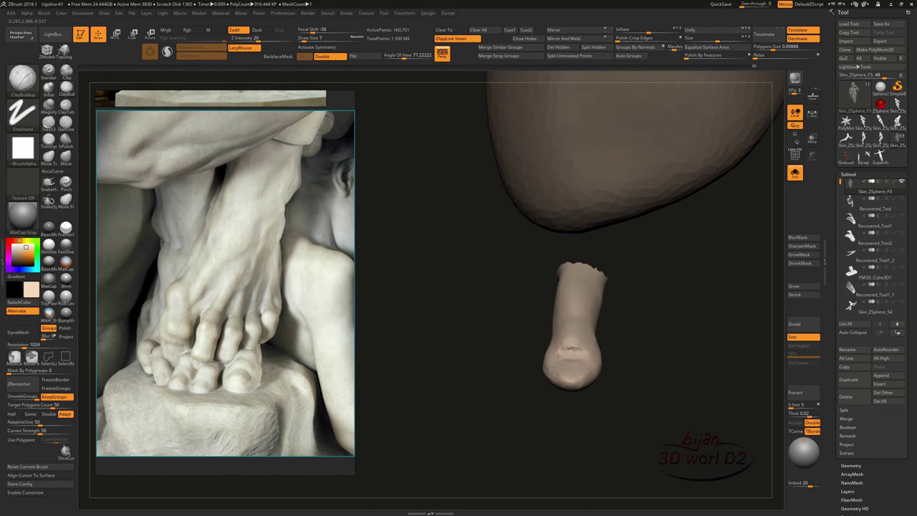
# Step: Carve the isolated toe's nail with DamStandard, checking it from several angles
pyautogui.moveTo(621, 374); pyautogui.dragTo(592, 367)
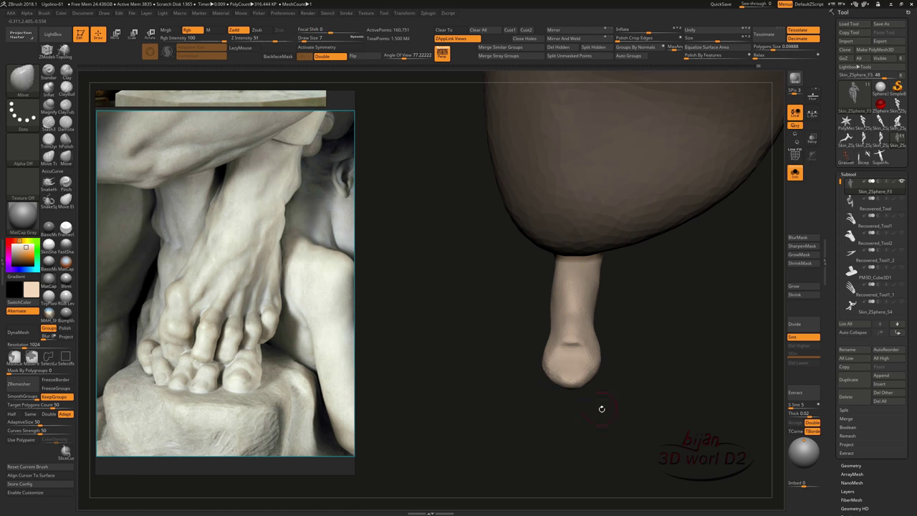
pyautogui.moveTo(602, 408); pyautogui.dragTo(639, 365)
pyautogui.press('b')
pyautogui.press('d')
pyautogui.press('s')
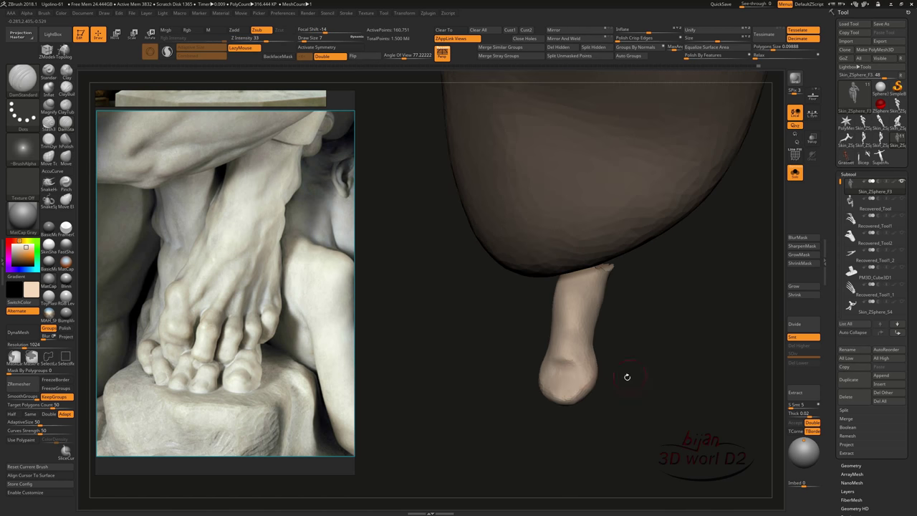
pyautogui.moveTo(579, 372)
pyautogui.mouseDown()
pyautogui.moveTo(545, 378)
pyautogui.moveTo(556, 376)
pyautogui.moveTo(530, 354)
pyautogui.moveTo(552, 362)
pyautogui.moveTo(544, 359)
pyautogui.moveTo(552, 401)
pyautogui.moveTo(493, 370)
pyautogui.mouseUp()
pyautogui.moveTo(545, 401); pyautogui.dragTo(549, 423)
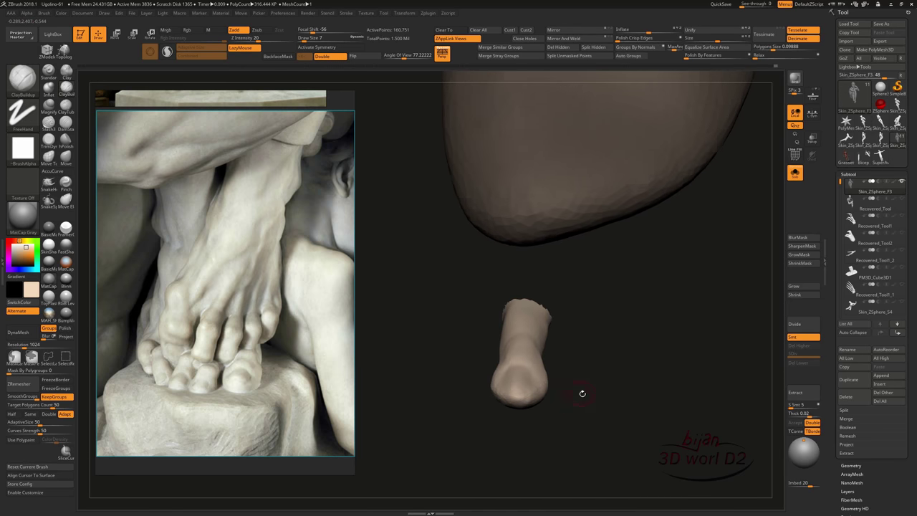
pyautogui.moveTo(583, 393)
pyautogui.mouseDown()
pyautogui.moveTo(606, 389)
pyautogui.moveTo(581, 392)
pyautogui.mouseUp()
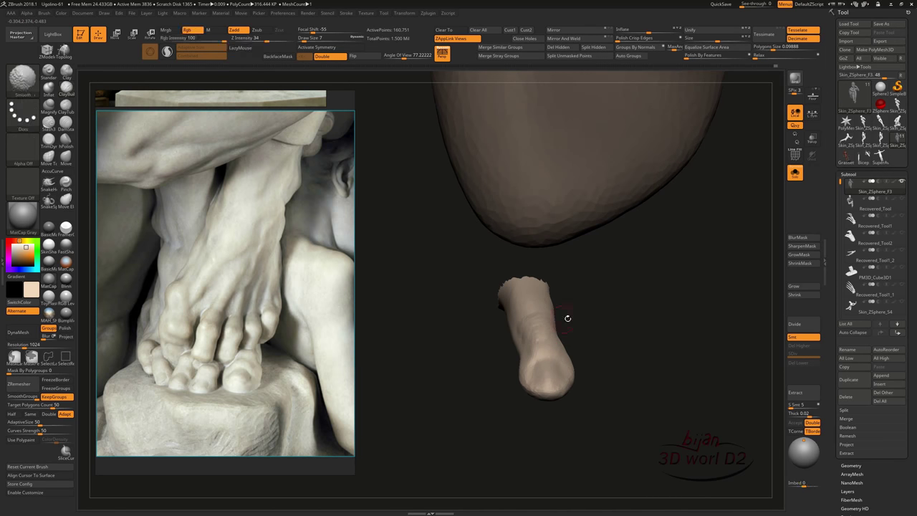
pyautogui.moveTo(567, 318)
pyautogui.mouseDown()
pyautogui.moveTo(530, 330)
pyautogui.moveTo(491, 316)
pyautogui.mouseUp()
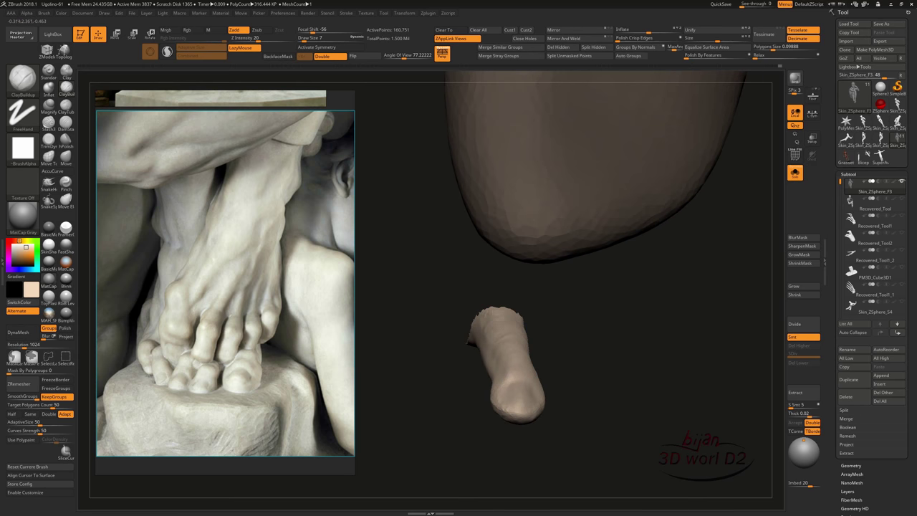
pyautogui.moveTo(551, 367); pyautogui.dragTo(576, 418)
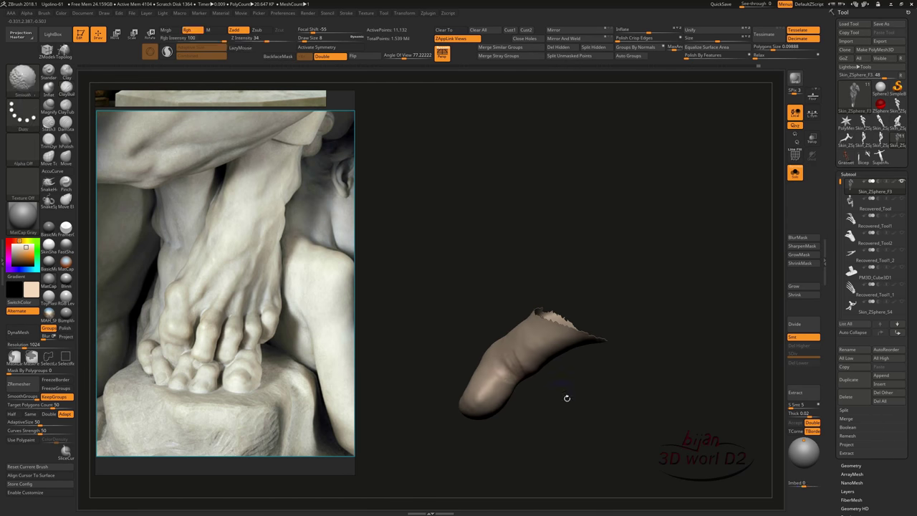
pyautogui.moveTo(567, 397); pyautogui.dragTo(544, 337)
pyautogui.moveTo(566, 387)
pyautogui.mouseDown()
pyautogui.moveTo(548, 359)
pyautogui.moveTo(626, 354)
pyautogui.moveTo(591, 380)
pyautogui.moveTo(584, 341)
pyautogui.moveTo(571, 356)
pyautogui.moveTo(569, 399)
pyautogui.mouseUp()
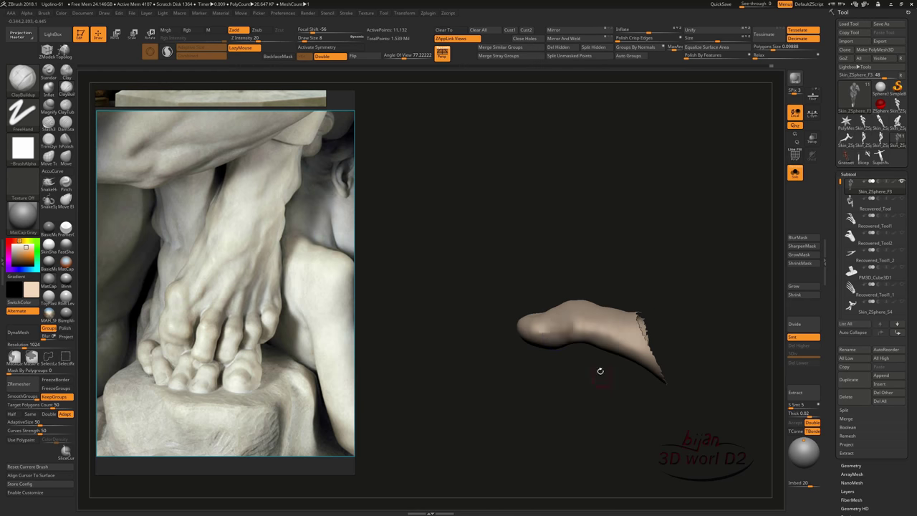
# Step: Sharpen the toenail edge and tip with DamStandard, then unhide the whole foot
pyautogui.press('b')
pyautogui.press('d')
pyautogui.press('s')
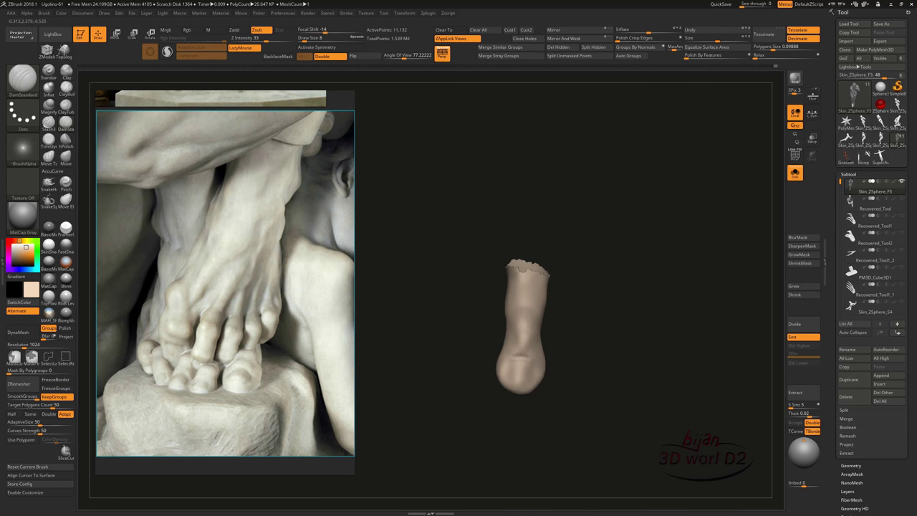
pyautogui.moveTo(516, 359)
pyautogui.mouseDown()
pyautogui.moveTo(530, 353)
pyautogui.moveTo(518, 369)
pyautogui.mouseUp()
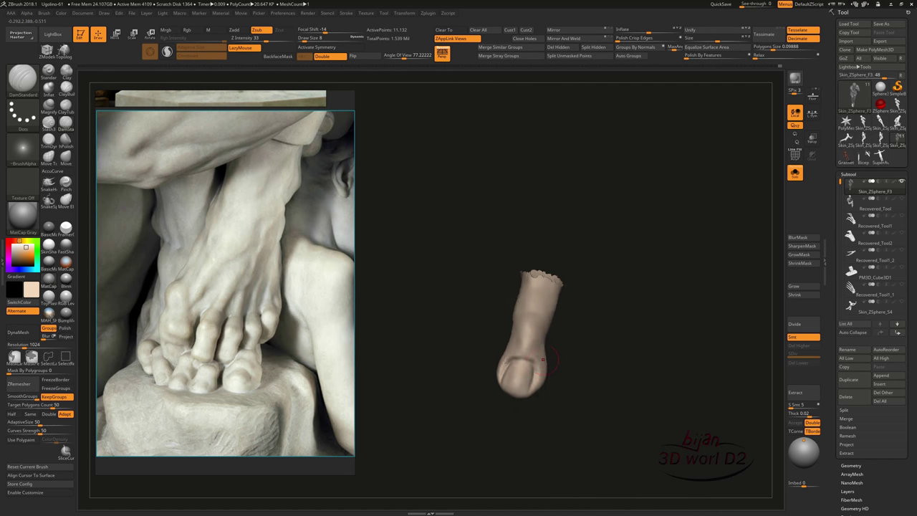
pyautogui.moveTo(589, 383); pyautogui.dragTo(553, 357)
pyautogui.moveTo(604, 383); pyautogui.dragTo(606, 373)
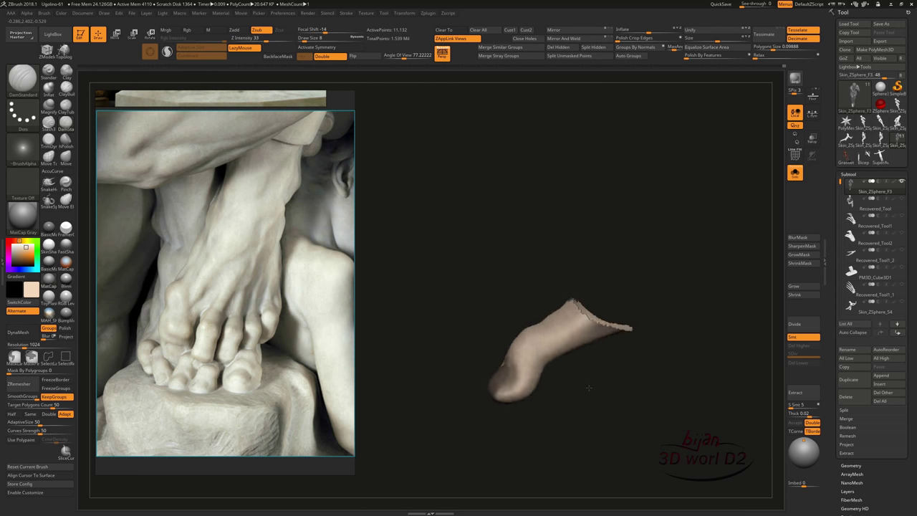
pyautogui.moveTo(574, 406); pyautogui.dragTo(519, 328)
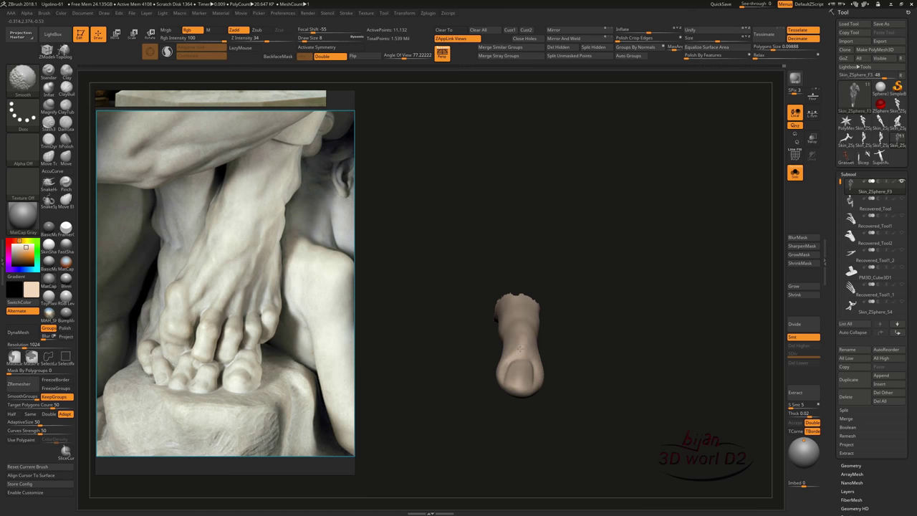
pyautogui.keyDown('ctrl'); pyautogui.keyDown('shift'); pyautogui.click(569, 406); pyautogui.keyUp('shift'); pyautogui.keyUp('ctrl')
pyautogui.moveTo(630, 420)
pyautogui.mouseDown()
pyautogui.moveTo(590, 415)
pyautogui.moveTo(583, 430)
pyautogui.moveTo(565, 372)
pyautogui.mouseUp()
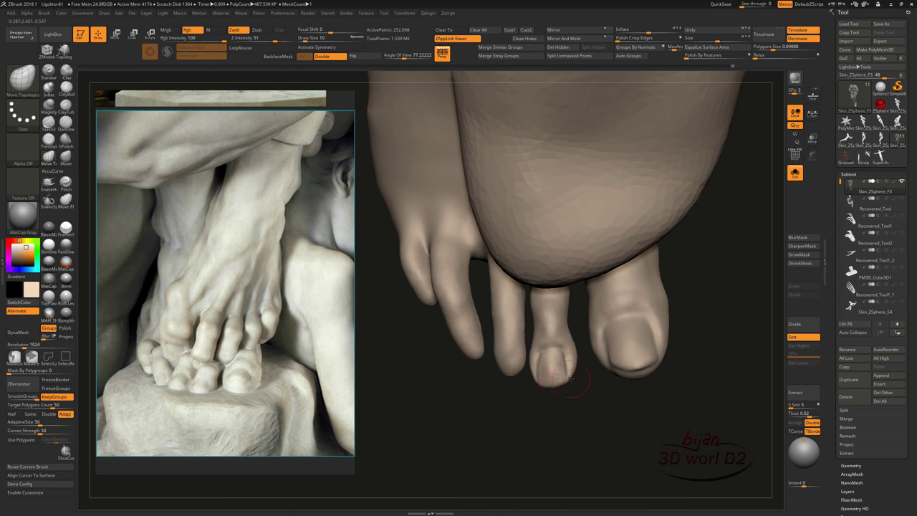
# Step: Briefly isolate a single toe to inspect it, then unhide the foot and leg
pyautogui.moveTo(534, 326)
pyautogui.mouseDown()
pyautogui.moveTo(590, 446)
pyautogui.moveTo(545, 372)
pyautogui.mouseUp()
pyautogui.click(49, 199)
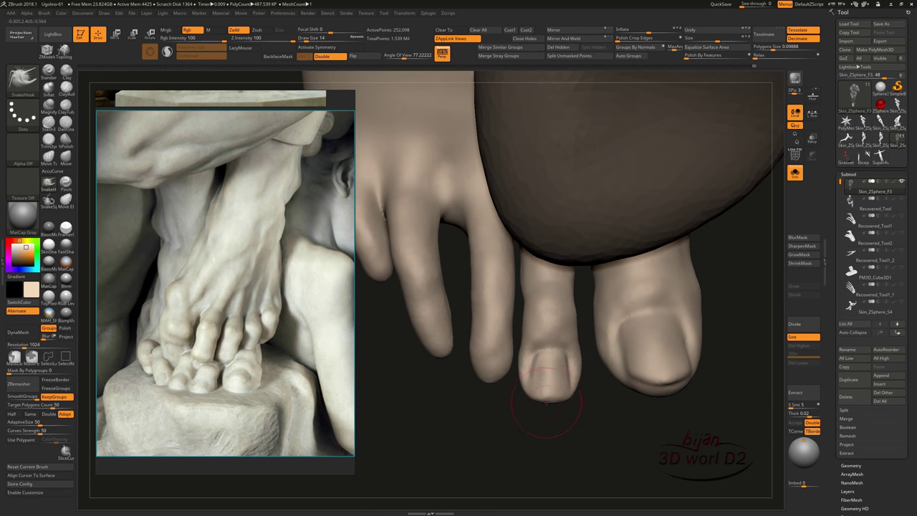
pyautogui.moveTo(579, 384)
pyautogui.mouseDown()
pyautogui.moveTo(515, 353)
pyautogui.moveTo(556, 352)
pyautogui.moveTo(537, 341)
pyautogui.moveTo(571, 369)
pyautogui.moveTo(573, 430)
pyautogui.moveTo(569, 153)
pyautogui.mouseUp()
pyautogui.keyDown('ctrl'); pyautogui.keyDown('shift'); pyautogui.click(568, 153); pyautogui.keyUp('shift'); pyautogui.keyUp('ctrl')
pyautogui.moveTo(651, 265); pyautogui.dragTo(648, 93)
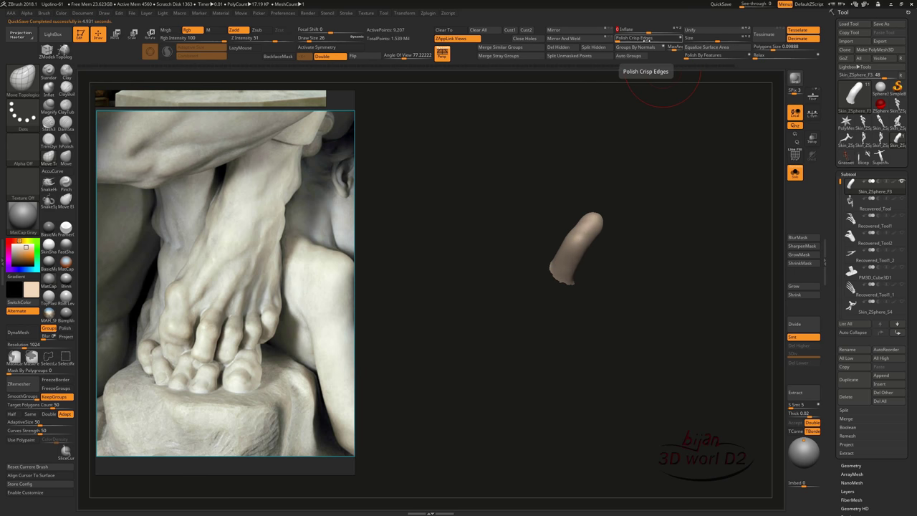
pyautogui.keyDown('ctrl'); pyautogui.keyDown('shift'); pyautogui.click(684, 294); pyautogui.keyUp('shift'); pyautogui.keyUp('ctrl')
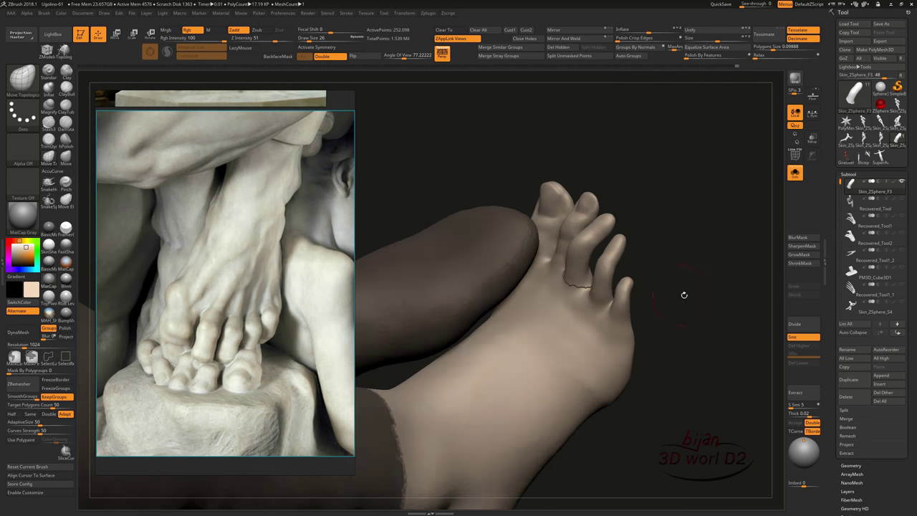
pyautogui.moveTo(685, 294); pyautogui.dragTo(626, 267)
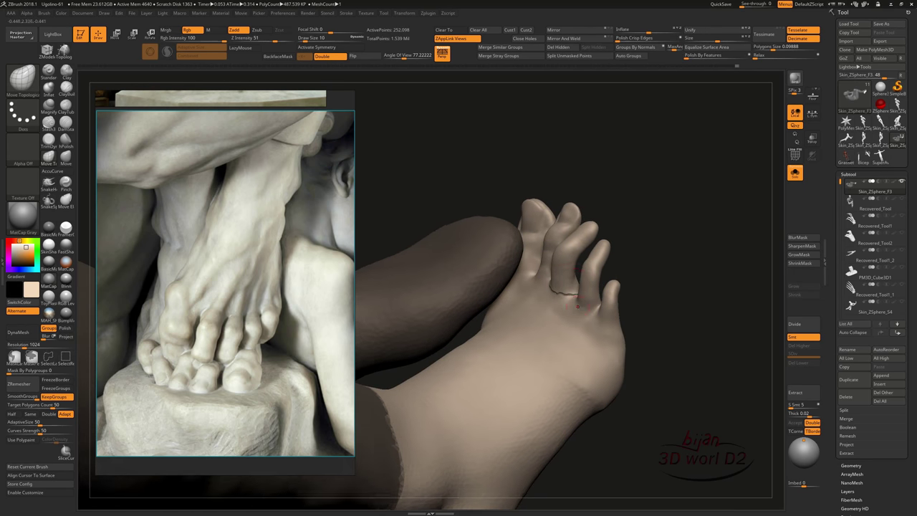
# Step: Smooth the seams between the toes from top-front and side views
pyautogui.keyDown('alt'); pyautogui.moveTo(699, 83); pyautogui.dragTo(473, 307); pyautogui.keyUp('alt')
pyautogui.moveTo(544, 272)
pyautogui.mouseDown()
pyautogui.moveTo(509, 301)
pyautogui.moveTo(508, 255)
pyautogui.mouseUp()
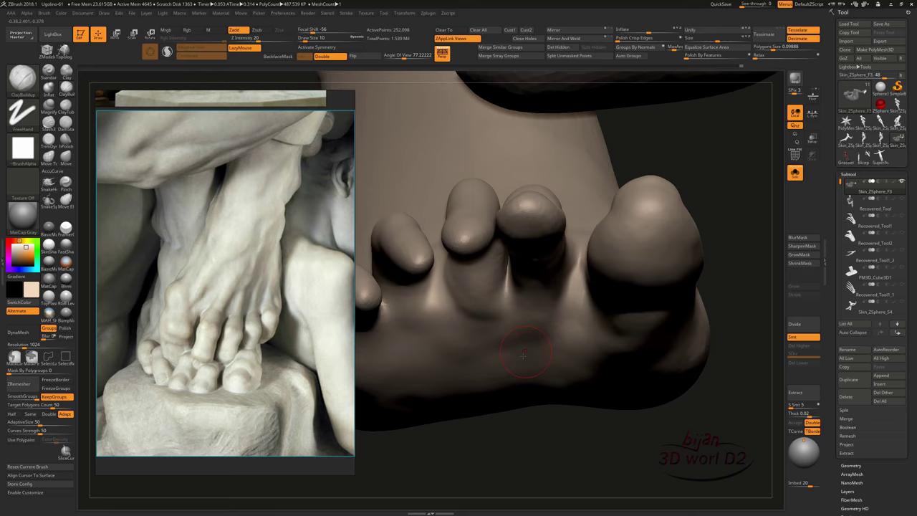
pyautogui.moveTo(523, 351); pyautogui.dragTo(470, 310)
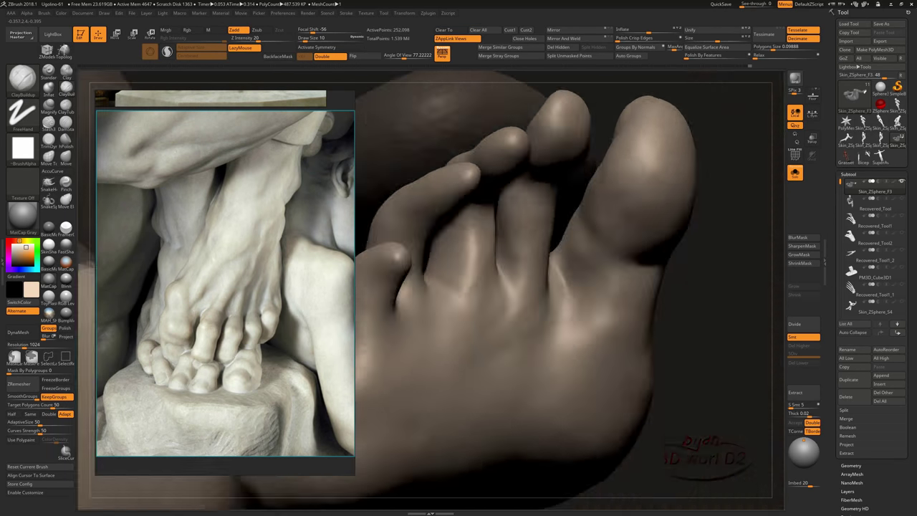
pyautogui.moveTo(538, 302); pyautogui.dragTo(470, 254)
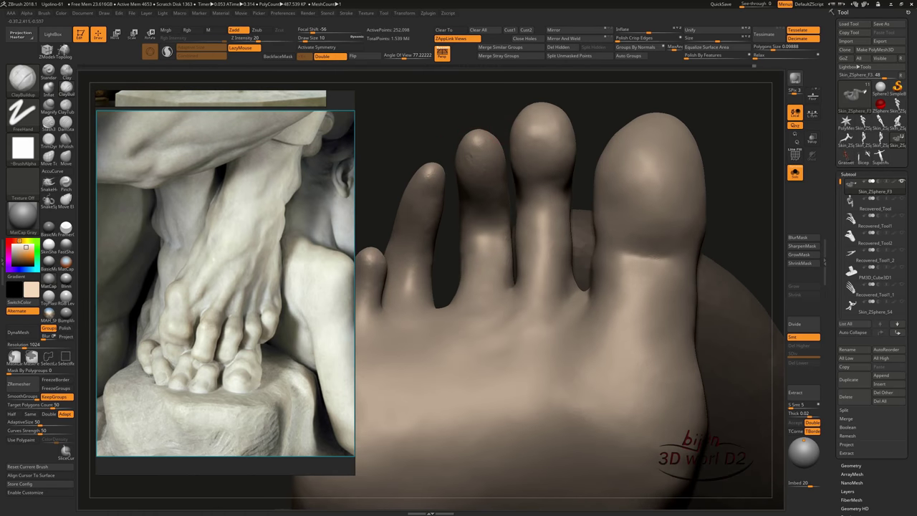
pyautogui.moveTo(483, 146); pyautogui.dragTo(506, 205)
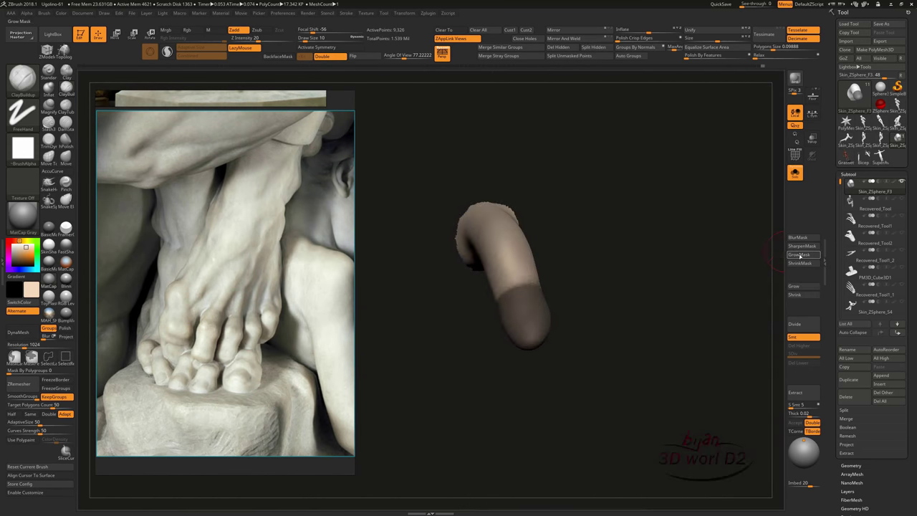
# Step: Bend the toe with Transpose Rotate so its tip points left, then unhide the foot
pyautogui.moveTo(684, 297); pyautogui.dragTo(368, 374)
pyautogui.press('w')
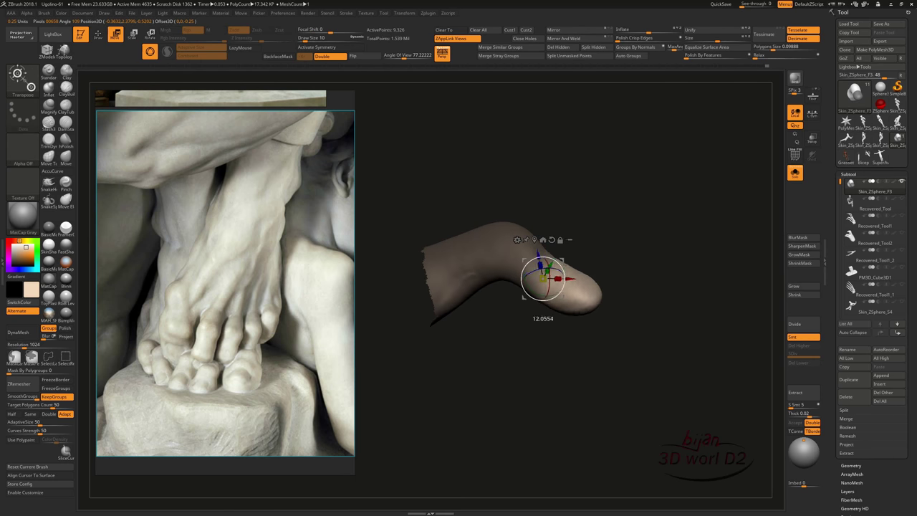
pyautogui.moveTo(564, 273)
pyautogui.mouseDown()
pyautogui.moveTo(534, 260)
pyautogui.moveTo(562, 283)
pyautogui.moveTo(530, 263)
pyautogui.moveTo(537, 237)
pyautogui.mouseUp()
pyautogui.press('q')
pyautogui.moveTo(616, 301)
pyautogui.mouseDown()
pyautogui.moveTo(632, 350)
pyautogui.moveTo(614, 338)
pyautogui.mouseUp()
pyautogui.keyDown('ctrl'); pyautogui.keyDown('shift'); pyautogui.click(548, 408); pyautogui.keyUp('shift'); pyautogui.keyUp('ctrl')
pyautogui.moveTo(549, 408)
pyautogui.mouseDown()
pyautogui.moveTo(552, 311)
pyautogui.moveTo(527, 247)
pyautogui.mouseUp()
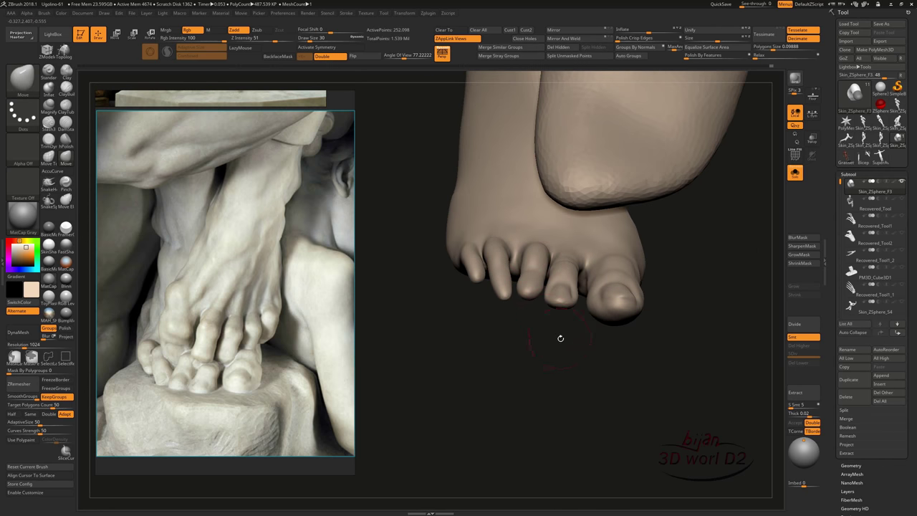
# Step: Build up the toes with ClayBuildup and carve creases with DamStandard
pyautogui.moveTo(560, 338)
pyautogui.mouseDown()
pyautogui.moveTo(479, 243)
pyautogui.moveTo(414, 280)
pyautogui.mouseUp()
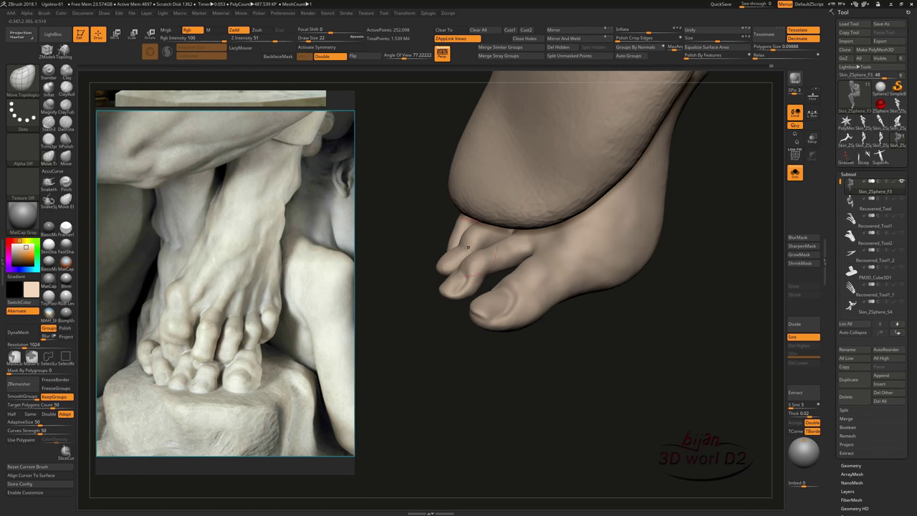
pyautogui.moveTo(467, 247); pyautogui.dragTo(483, 251)
pyautogui.moveTo(502, 345)
pyautogui.mouseDown()
pyautogui.moveTo(512, 357)
pyautogui.moveTo(526, 295)
pyautogui.moveTo(536, 313)
pyautogui.moveTo(543, 399)
pyautogui.moveTo(533, 405)
pyautogui.moveTo(480, 380)
pyautogui.mouseUp()
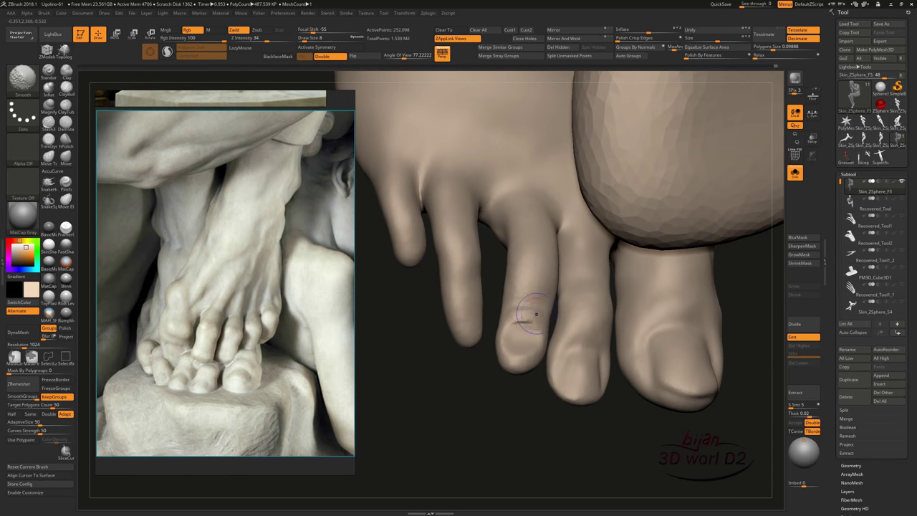
pyautogui.moveTo(536, 313); pyautogui.dragTo(527, 348)
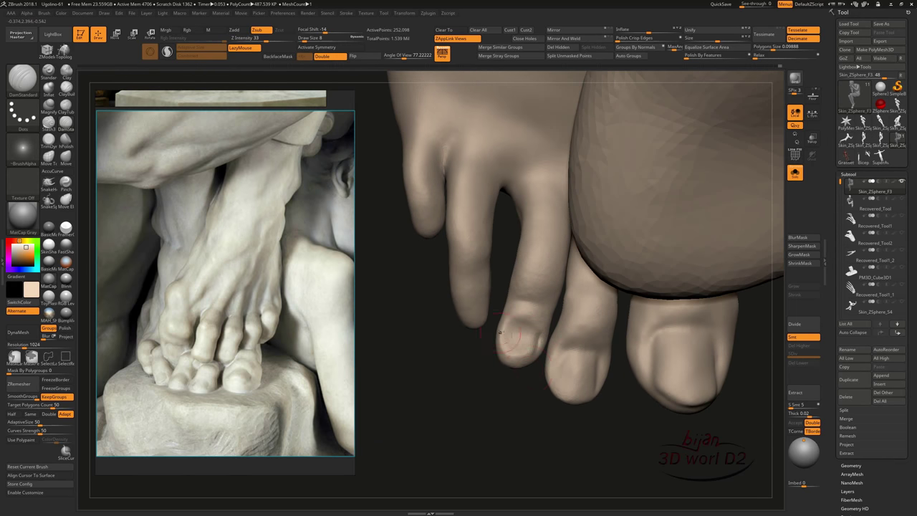
pyautogui.moveTo(526, 348)
pyautogui.mouseDown()
pyautogui.moveTo(504, 393)
pyautogui.moveTo(487, 397)
pyautogui.moveTo(493, 379)
pyautogui.moveTo(401, 414)
pyautogui.moveTo(437, 371)
pyautogui.mouseUp()
pyautogui.press('b')
pyautogui.press('c')
pyautogui.press('b')
pyautogui.moveTo(458, 448)
pyautogui.mouseDown()
pyautogui.moveTo(497, 432)
pyautogui.moveTo(508, 362)
pyautogui.mouseUp()
pyautogui.press('b')
pyautogui.press('d')
pyautogui.press('s')
pyautogui.moveTo(512, 417)
pyautogui.mouseDown()
pyautogui.moveTo(492, 317)
pyautogui.moveTo(502, 301)
pyautogui.moveTo(512, 423)
pyautogui.moveTo(606, 369)
pyautogui.moveTo(478, 420)
pyautogui.moveTo(465, 412)
pyautogui.mouseUp()
# Step: Mask the toenail and rotate the toe with Transpose into its overlapping pose
pyautogui.moveTo(410, 437); pyautogui.dragTo(502, 369)
pyautogui.keyDown('ctrl'); pyautogui.moveTo(502, 369); pyautogui.dragTo(509, 372); pyautogui.keyUp('ctrl')
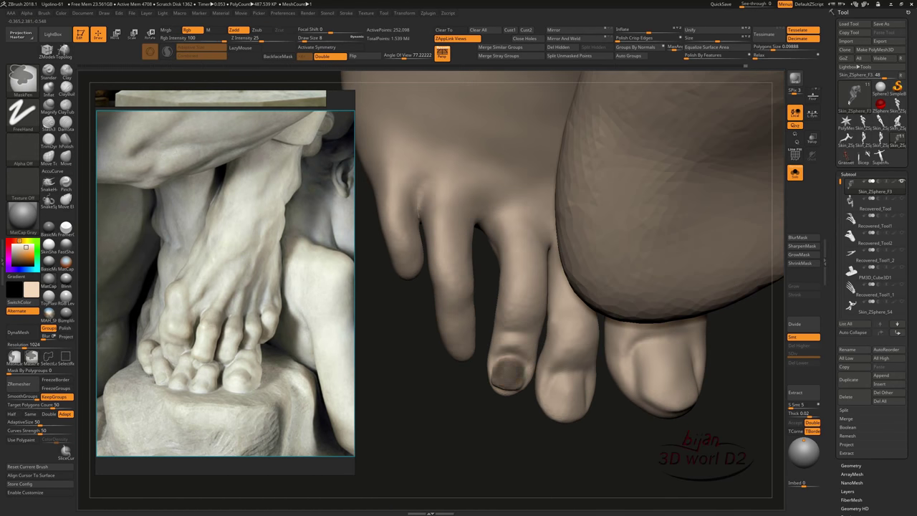
pyautogui.moveTo(468, 416)
pyautogui.mouseDown()
pyautogui.moveTo(502, 401)
pyautogui.moveTo(442, 432)
pyautogui.moveTo(455, 432)
pyautogui.mouseUp()
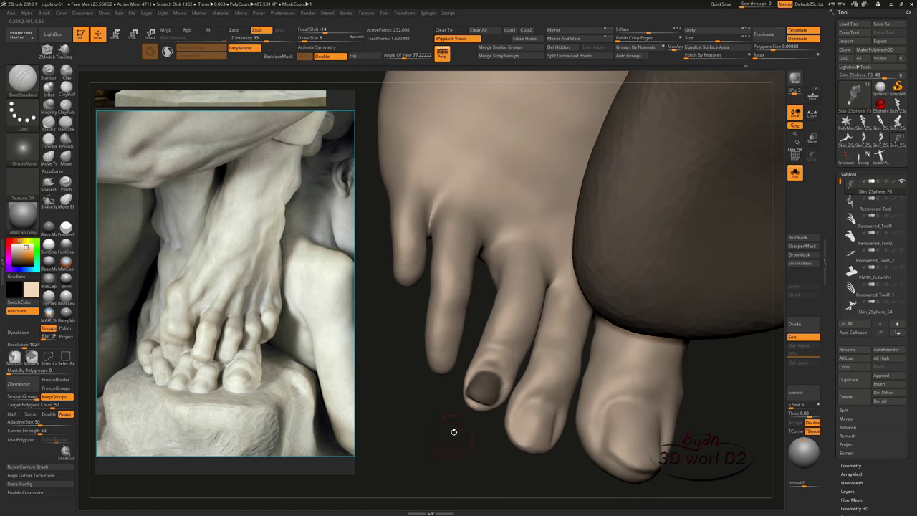
pyautogui.press('w')
pyautogui.moveTo(478, 462)
pyautogui.mouseDown()
pyautogui.moveTo(631, 381)
pyautogui.moveTo(645, 363)
pyautogui.moveTo(475, 416)
pyautogui.moveTo(509, 373)
pyautogui.mouseUp()
pyautogui.press('q')
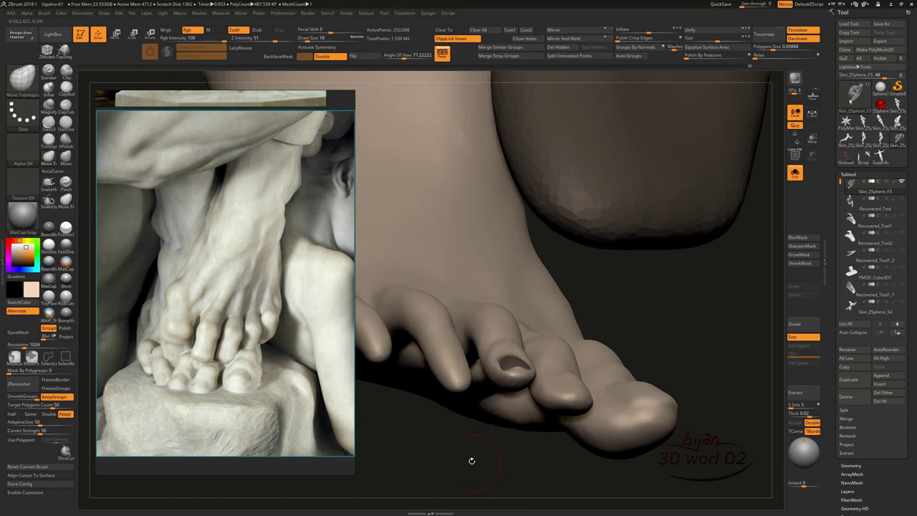
pyautogui.moveTo(471, 460)
pyautogui.mouseDown()
pyautogui.moveTo(494, 438)
pyautogui.moveTo(471, 460)
pyautogui.moveTo(444, 432)
pyautogui.moveTo(549, 390)
pyautogui.moveTo(491, 317)
pyautogui.mouseUp()
# Step: Isolate one toe piece and reshape it with ClayBuildup and the Move brush, then unhide the foot
pyautogui.press('b')
pyautogui.press('c')
pyautogui.press('b')
pyautogui.moveTo(621, 358)
pyautogui.mouseDown()
pyautogui.moveTo(481, 358)
pyautogui.moveTo(528, 409)
pyautogui.moveTo(465, 357)
pyautogui.moveTo(532, 305)
pyautogui.moveTo(487, 430)
pyautogui.moveTo(523, 438)
pyautogui.moveTo(537, 394)
pyautogui.moveTo(532, 329)
pyautogui.moveTo(498, 358)
pyautogui.moveTo(537, 394)
pyautogui.moveTo(626, 398)
pyautogui.moveTo(577, 414)
pyautogui.moveTo(624, 399)
pyautogui.moveTo(616, 363)
pyautogui.moveTo(516, 375)
pyautogui.mouseUp()
pyautogui.keyDown('ctrl'); pyautogui.keyDown('shift'); pyautogui.click(466, 358); pyautogui.keyUp('shift'); pyautogui.keyUp('ctrl')
pyautogui.press('b')
pyautogui.press('m')
pyautogui.press('v')
pyautogui.keyDown('ctrl'); pyautogui.keyDown('shift'); pyautogui.click(615, 364); pyautogui.keyUp('shift'); pyautogui.keyUp('ctrl')
pyautogui.moveTo(534, 328)
pyautogui.mouseDown()
pyautogui.moveTo(526, 366)
pyautogui.moveTo(562, 383)
pyautogui.moveTo(591, 418)
pyautogui.moveTo(602, 399)
pyautogui.moveTo(515, 358)
pyautogui.moveTo(513, 251)
pyautogui.mouseUp()
# Step: Mask everything on the foot except the little toe
pyautogui.keyDown('ctrl'); pyautogui.keyDown('shift'); pyautogui.click(501, 273); pyautogui.keyUp('shift'); pyautogui.keyUp('ctrl')
pyautogui.keyDown('ctrl'); pyautogui.keyDown('shift'); pyautogui.click(471, 370); pyautogui.keyUp('shift'); pyautogui.keyUp('ctrl')
pyautogui.keyDown('ctrl'); pyautogui.click(500, 339); pyautogui.keyUp('ctrl')
pyautogui.click(48, 103)
# Step: Build up the isolated toe's folds with ClayBuildup, then carve its nail with DamStandard
pyautogui.moveTo(516, 355)
pyautogui.mouseDown()
pyautogui.moveTo(466, 279)
pyautogui.moveTo(513, 305)
pyautogui.moveTo(526, 387)
pyautogui.moveTo(439, 358)
pyautogui.mouseUp()
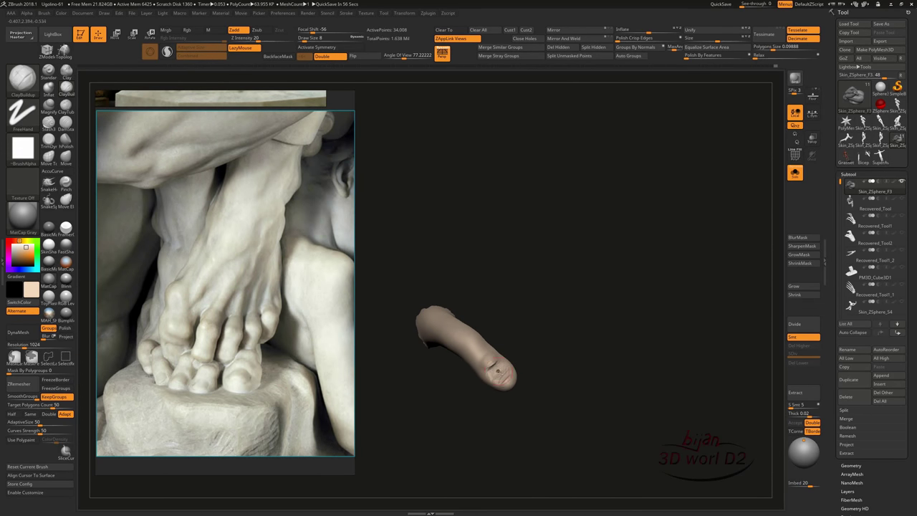
pyautogui.moveTo(495, 358)
pyautogui.mouseDown()
pyautogui.moveTo(571, 372)
pyautogui.moveTo(505, 418)
pyautogui.moveTo(518, 420)
pyautogui.moveTo(517, 394)
pyautogui.moveTo(555, 408)
pyautogui.moveTo(502, 372)
pyautogui.moveTo(558, 374)
pyautogui.mouseUp()
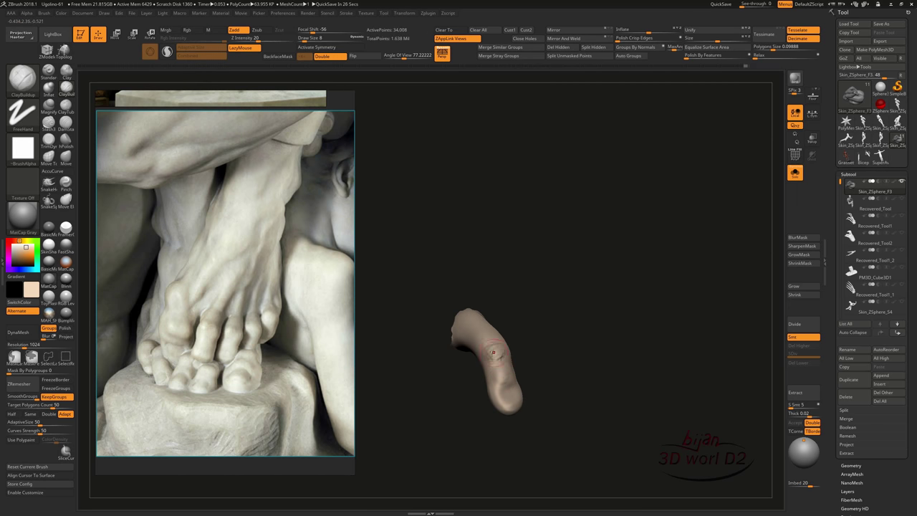
pyautogui.moveTo(495, 361)
pyautogui.mouseDown()
pyautogui.moveTo(517, 404)
pyautogui.moveTo(558, 353)
pyautogui.moveTo(578, 284)
pyautogui.mouseUp()
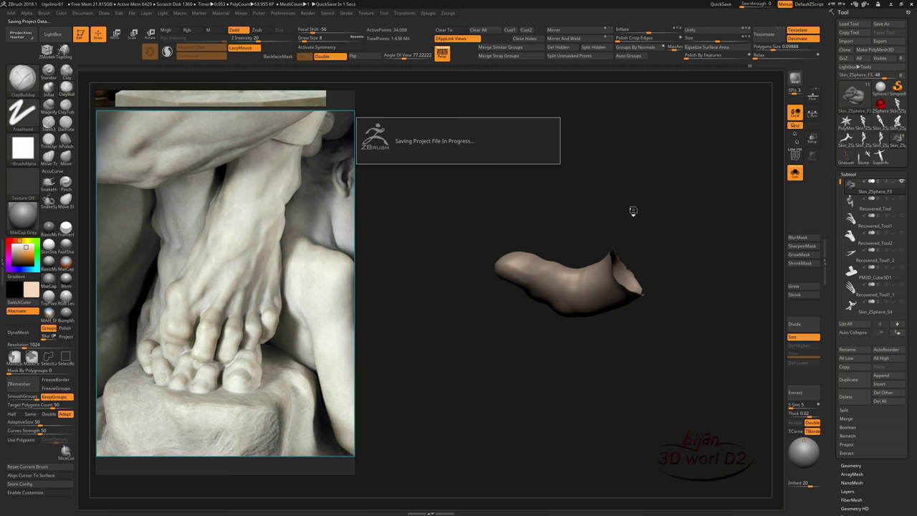
pyautogui.moveTo(632, 211)
pyautogui.mouseDown()
pyautogui.moveTo(569, 338)
pyautogui.moveTo(628, 266)
pyautogui.moveTo(528, 248)
pyautogui.moveTo(633, 261)
pyautogui.moveTo(626, 288)
pyautogui.moveTo(545, 301)
pyautogui.mouseUp()
pyautogui.press('b')
pyautogui.press('d')
pyautogui.press('s')
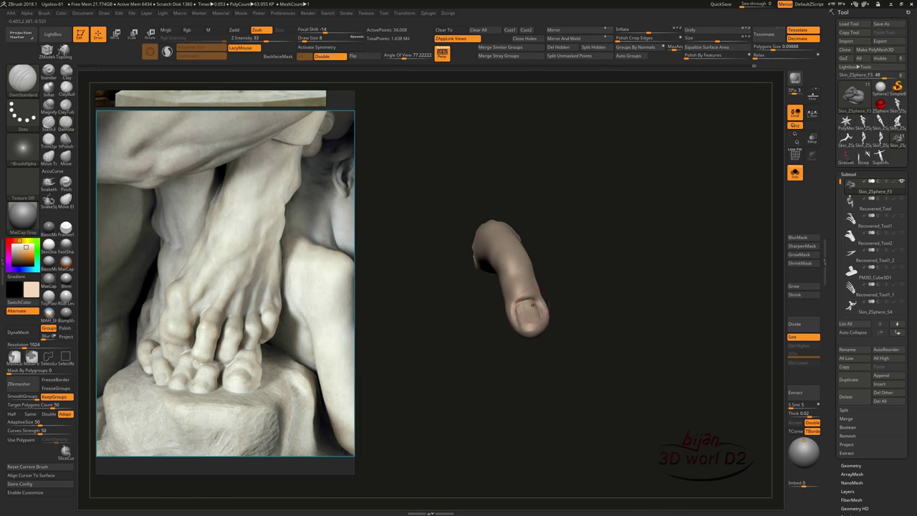
pyautogui.moveTo(532, 327)
pyautogui.mouseDown(button='right')
pyautogui.moveTo(535, 314)
pyautogui.moveTo(497, 365)
pyautogui.moveTo(562, 81)
pyautogui.moveTo(478, 267)
pyautogui.moveTo(472, 243)
pyautogui.moveTo(502, 236)
pyautogui.moveTo(459, 272)
pyautogui.moveTo(450, 299)
pyautogui.moveTo(430, 273)
pyautogui.moveTo(477, 237)
pyautogui.moveTo(467, 239)
pyautogui.moveTo(465, 278)
pyautogui.moveTo(481, 252)
pyautogui.moveTo(511, 256)
pyautogui.moveTo(535, 370)
pyautogui.mouseUp(button='right')
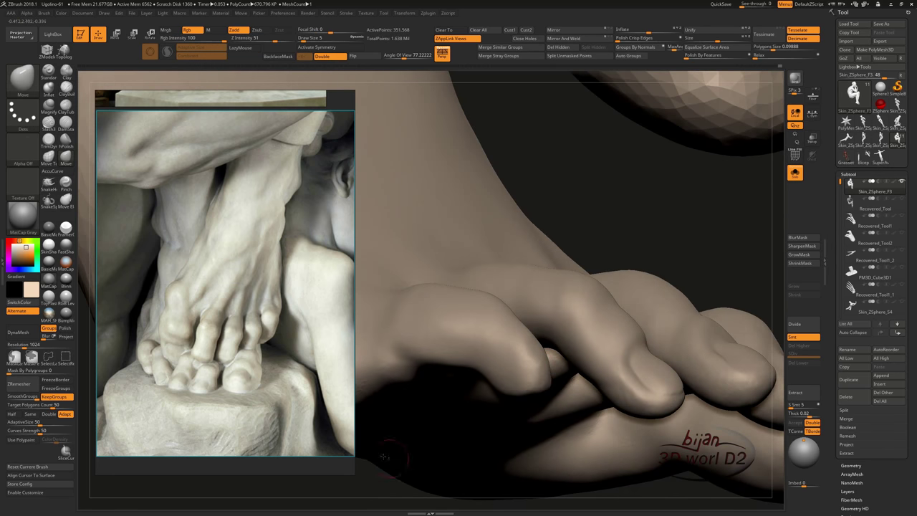
# Step: Isolate a single toe from a close front-side view and pick the DamStandard brush
pyautogui.moveTo(384, 456); pyautogui.dragTo(425, 294, button='right')
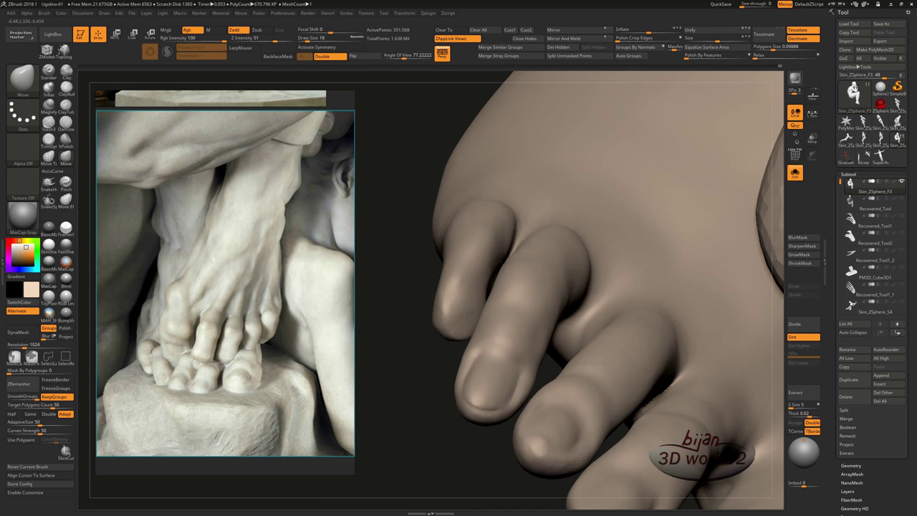
pyautogui.moveTo(463, 277)
pyautogui.mouseDown(button='right')
pyautogui.moveTo(444, 221)
pyautogui.moveTo(455, 282)
pyautogui.mouseUp(button='right')
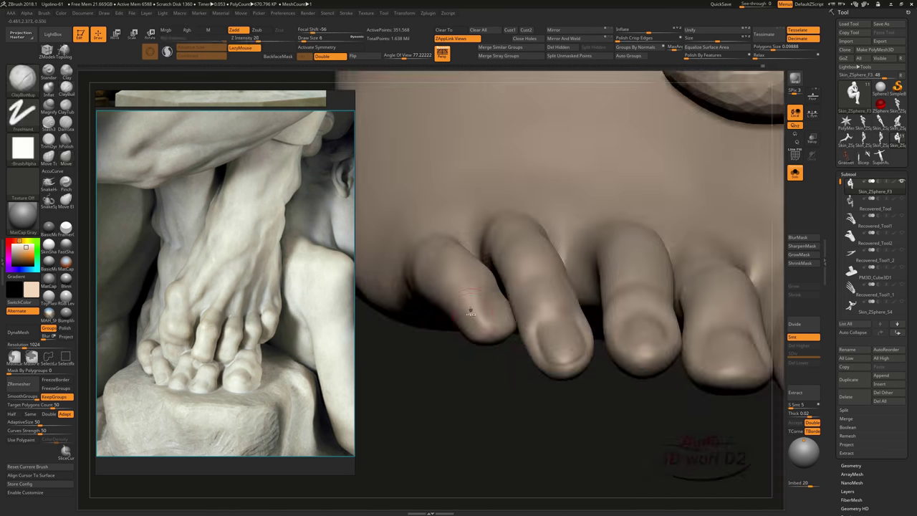
pyautogui.keyDown('ctrl'); pyautogui.keyDown('shift'); pyautogui.click(476, 307); pyautogui.keyUp('shift'); pyautogui.keyUp('ctrl')
pyautogui.press('b')
pyautogui.press('d')
pyautogui.press('s')
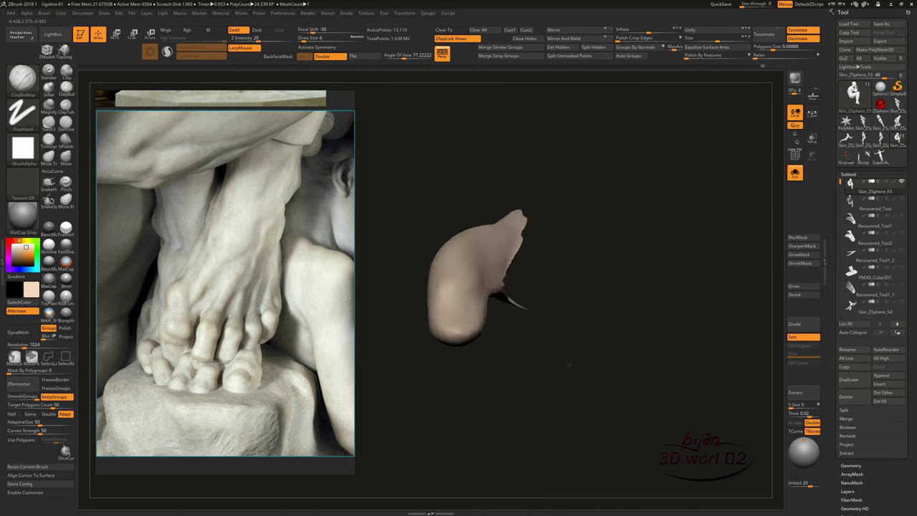
# Step: Carve the toe's nail outline and knuckle creases, alternating between DamStandard and Move
pyautogui.moveTo(496, 304)
pyautogui.mouseDown(button='right')
pyautogui.moveTo(548, 348)
pyautogui.moveTo(501, 320)
pyautogui.moveTo(537, 344)
pyautogui.moveTo(525, 359)
pyautogui.moveTo(510, 338)
pyautogui.mouseUp(button='right')
pyautogui.press('b')
pyautogui.press('m')
pyautogui.press('v')
pyautogui.press('b')
pyautogui.press('d')
pyautogui.press('s')
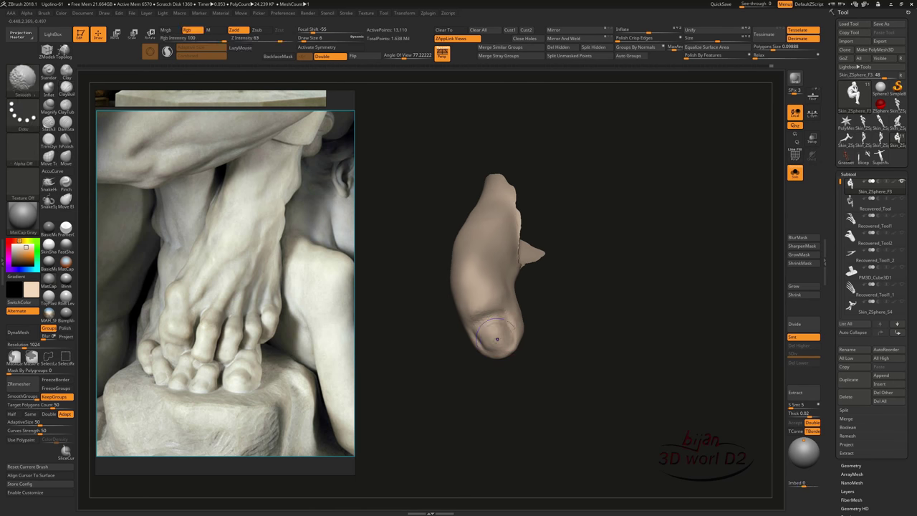
pyautogui.moveTo(491, 334); pyautogui.dragTo(474, 315, button='right')
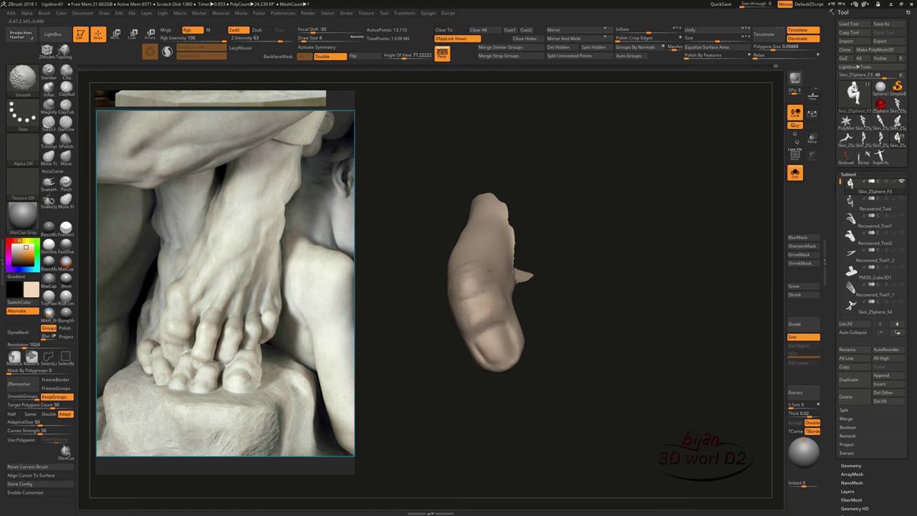
pyautogui.moveTo(479, 278)
pyautogui.mouseDown(button='right')
pyautogui.moveTo(578, 255)
pyautogui.moveTo(623, 313)
pyautogui.moveTo(520, 338)
pyautogui.moveTo(549, 363)
pyautogui.mouseUp(button='right')
# Step: Show the whole foot again, slightly slim the unmasked toes, and clear the mask
pyautogui.keyDown('ctrl'); pyautogui.keyDown('shift'); pyautogui.click(549, 362); pyautogui.keyUp('shift'); pyautogui.keyUp('ctrl')
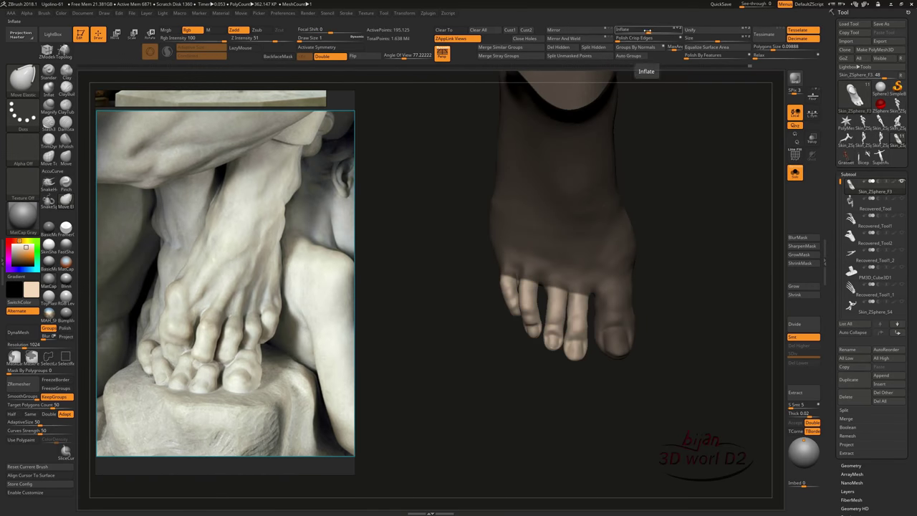
pyautogui.click(647, 30)
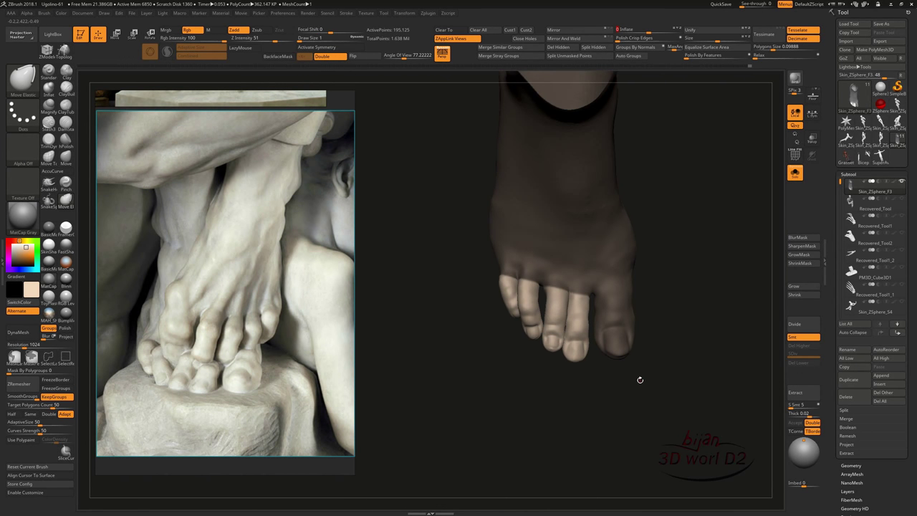
pyautogui.keyDown('ctrl'); pyautogui.moveTo(678, 370); pyautogui.dragTo(678, 373); pyautogui.keyUp('ctrl')
pyautogui.keyDown('ctrl'); pyautogui.moveTo(677, 373); pyautogui.dragTo(569, 296, button='right'); pyautogui.keyUp('ctrl')
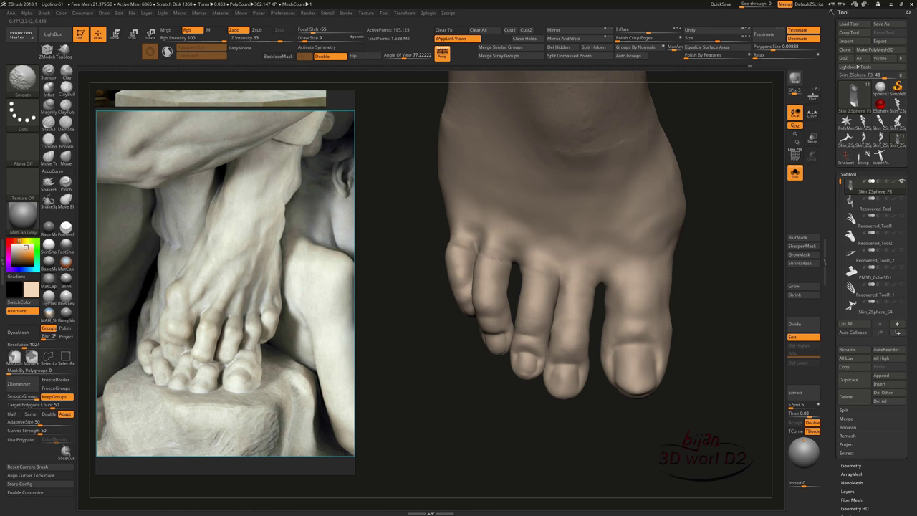
# Step: Check the separated toe forms from side, top-side and front-top angles
pyautogui.moveTo(421, 387); pyautogui.dragTo(434, 257)
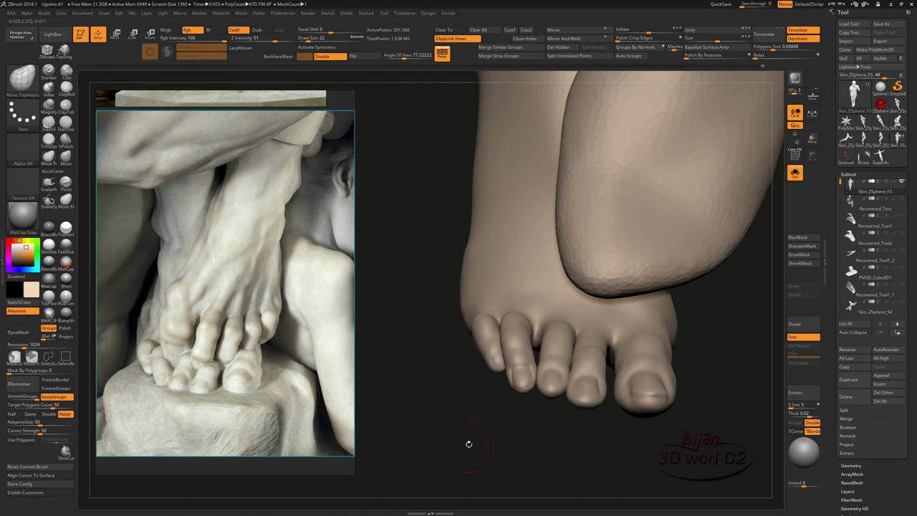
pyautogui.moveTo(469, 444); pyautogui.dragTo(499, 416)
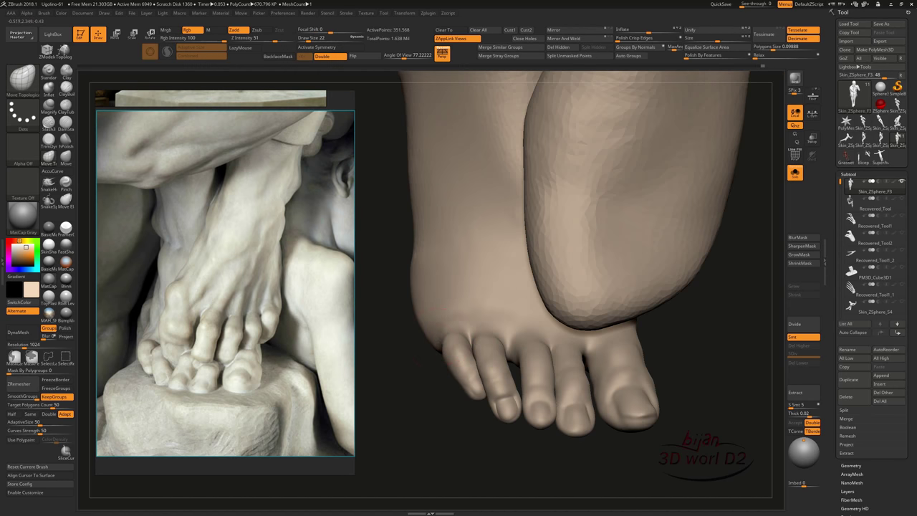
pyautogui.moveTo(444, 344); pyautogui.dragTo(523, 316)
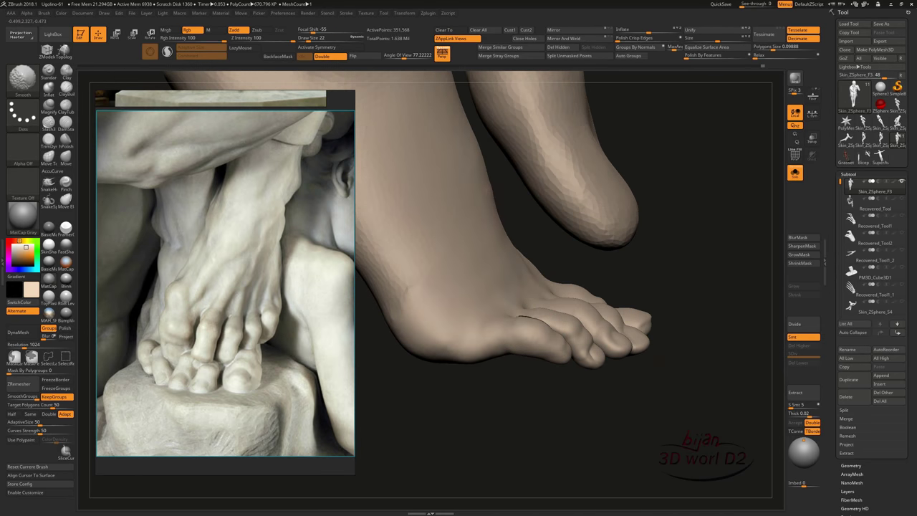
pyautogui.keyDown('shift'); pyautogui.moveTo(451, 445); pyautogui.dragTo(362, 375); pyautogui.keyUp('shift')
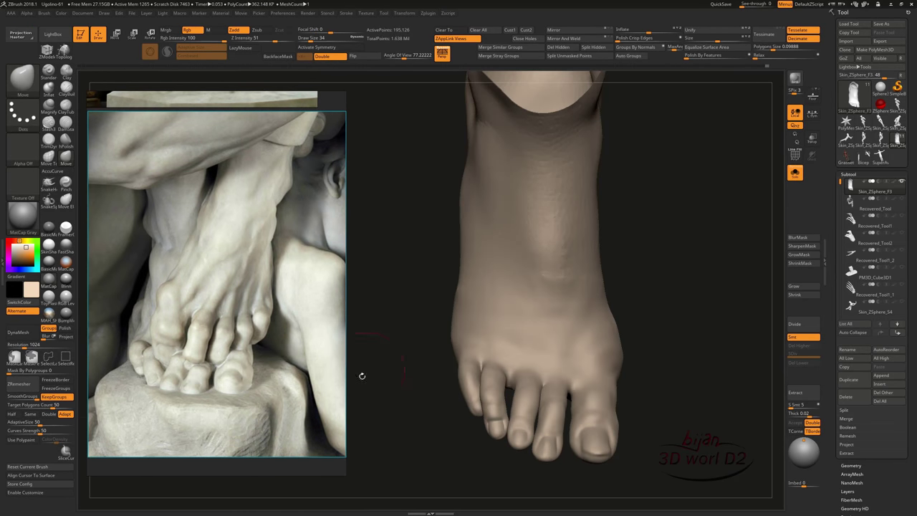
# Step: Select the ClayBuildup brush and reduce Draw Size to 22
pyautogui.moveTo(652, 267)
pyautogui.mouseDown()
pyautogui.moveTo(650, 356)
pyautogui.moveTo(623, 362)
pyautogui.mouseUp()
pyautogui.press('b')
pyautogui.press('c')
pyautogui.press('b')
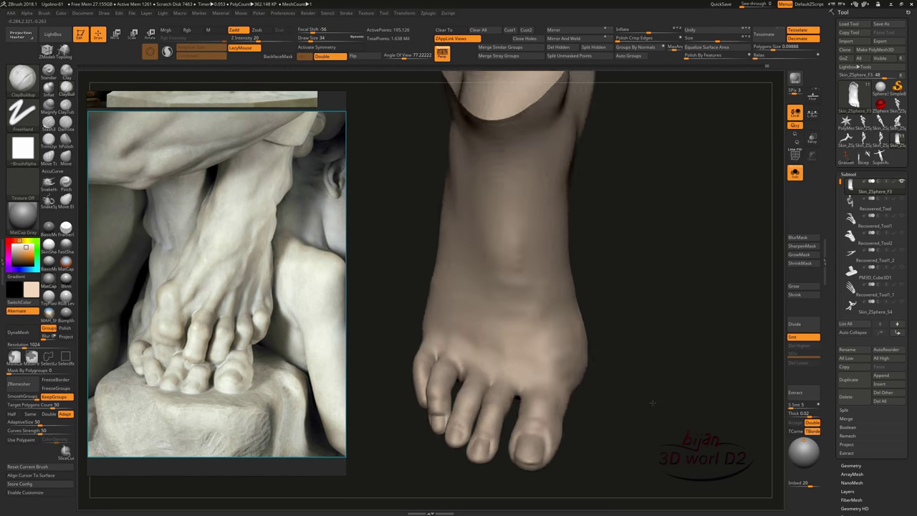
pyautogui.press('[')
pyautogui.moveTo(533, 357); pyautogui.dragTo(510, 395)
# Step: Smooth the top of the foot and the instep, checking from side, sole and top
pyautogui.moveTo(488, 364)
pyautogui.mouseDown()
pyautogui.moveTo(543, 393)
pyautogui.moveTo(554, 372)
pyautogui.moveTo(413, 344)
pyautogui.mouseUp()
pyautogui.keyDown('shift'); pyautogui.moveTo(510, 390); pyautogui.dragTo(520, 336); pyautogui.keyUp('shift')
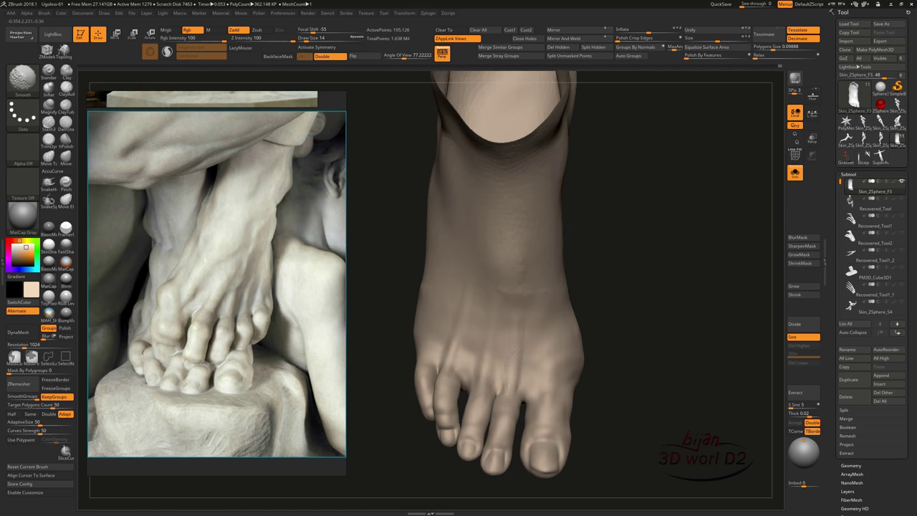
pyautogui.moveTo(402, 344); pyautogui.dragTo(430, 301)
pyautogui.moveTo(518, 296)
pyautogui.mouseDown()
pyautogui.moveTo(635, 415)
pyautogui.moveTo(444, 403)
pyautogui.moveTo(458, 309)
pyautogui.moveTo(516, 301)
pyautogui.mouseUp()
pyautogui.moveTo(537, 258)
pyautogui.mouseDown()
pyautogui.moveTo(421, 258)
pyautogui.moveTo(373, 290)
pyautogui.mouseUp()
pyautogui.moveTo(445, 295)
pyautogui.mouseDown()
pyautogui.moveTo(430, 383)
pyautogui.moveTo(517, 317)
pyautogui.moveTo(494, 324)
pyautogui.mouseUp()
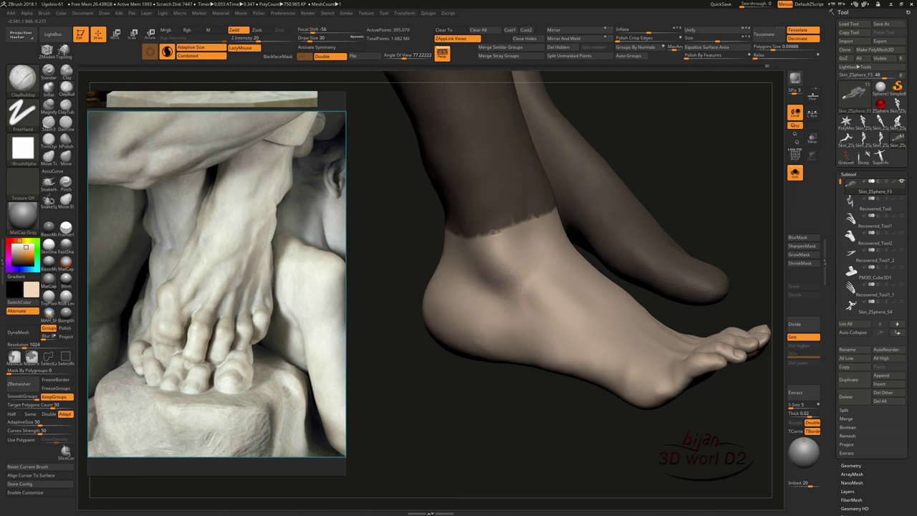
# Step: Work around the ankle from a frontal angle to a rear view of the heel
pyautogui.moveTo(510, 268); pyautogui.dragTo(553, 321)
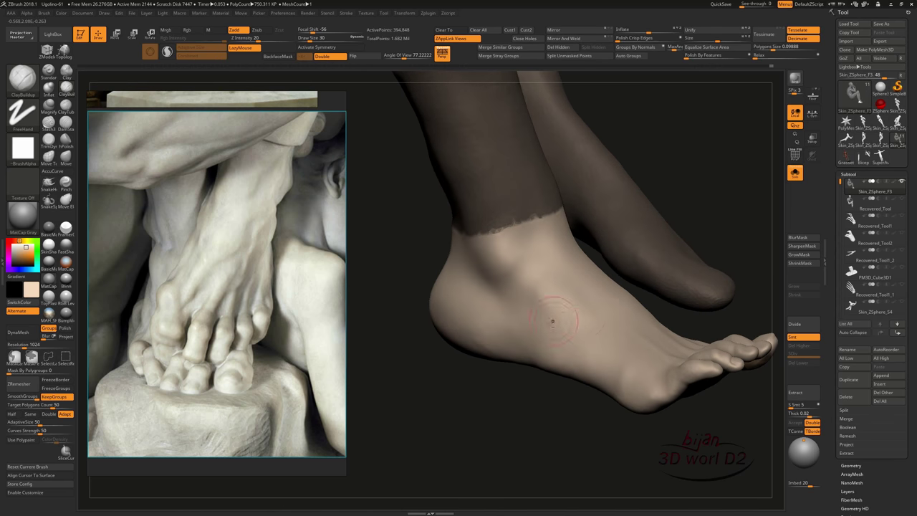
pyautogui.moveTo(525, 403)
pyautogui.mouseDown()
pyautogui.moveTo(573, 466)
pyautogui.moveTo(717, 430)
pyautogui.moveTo(580, 401)
pyautogui.mouseUp()
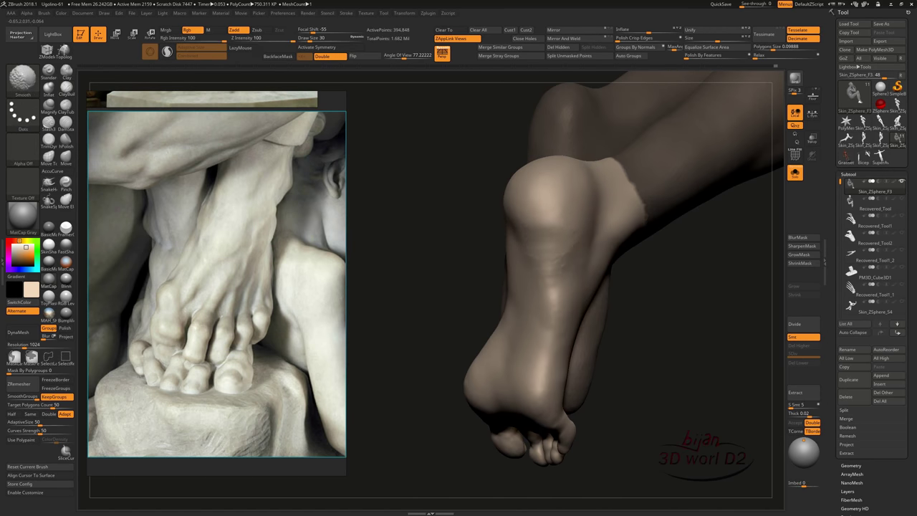
pyautogui.moveTo(587, 225)
pyautogui.mouseDown()
pyautogui.moveTo(574, 230)
pyautogui.moveTo(615, 206)
pyautogui.moveTo(702, 284)
pyautogui.moveTo(688, 272)
pyautogui.mouseUp()
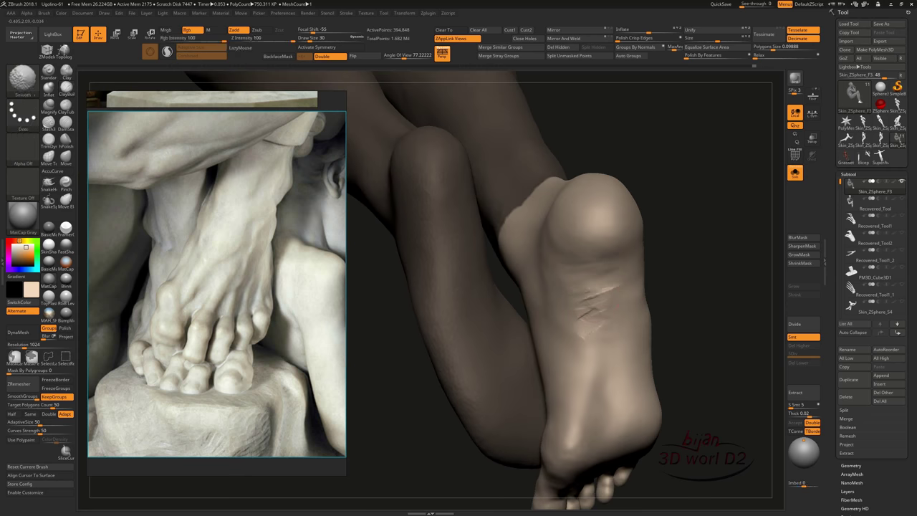
# Step: Face the sole and toes toward the viewer and switch to smoothing
pyautogui.keyDown('shift'); pyautogui.moveTo(600, 382); pyautogui.dragTo(603, 293); pyautogui.keyUp('shift')
pyautogui.moveTo(600, 360); pyautogui.dragTo(569, 328)
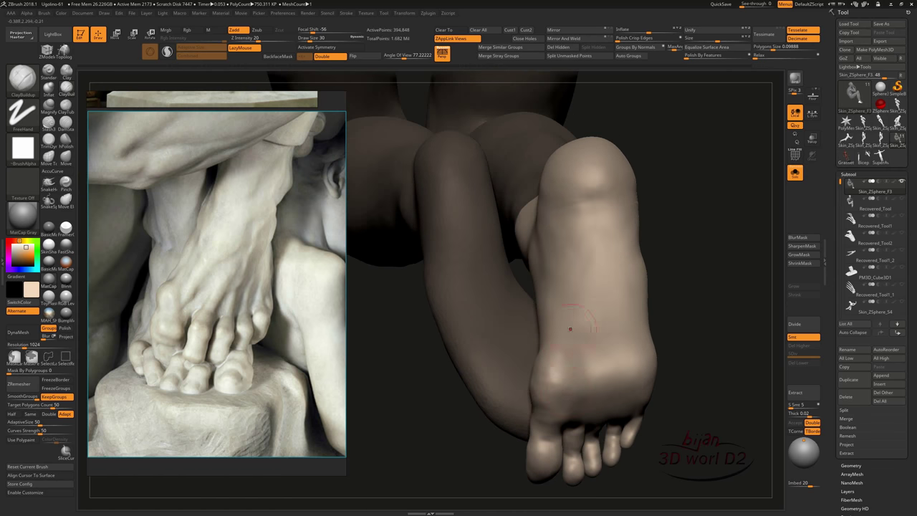
pyautogui.moveTo(555, 376); pyautogui.dragTo(579, 356)
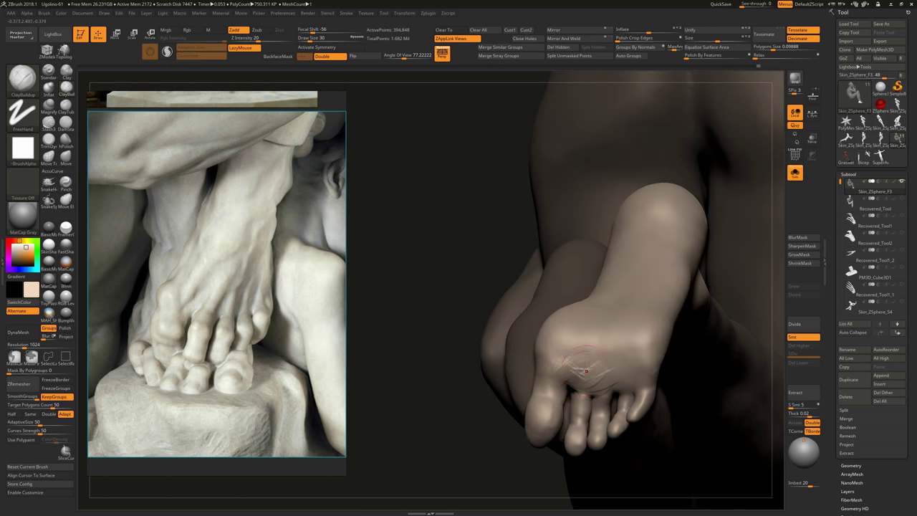
pyautogui.moveTo(471, 439); pyautogui.dragTo(609, 387)
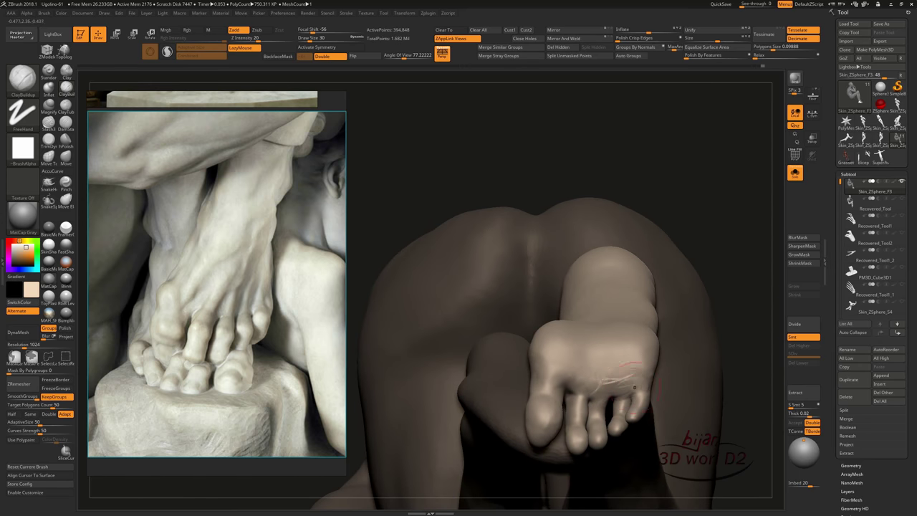
pyautogui.press('shift')
# Step: Smooth the instep, sole and heel, ending on a side view of both feet
pyautogui.moveTo(660, 303); pyautogui.dragTo(670, 307)
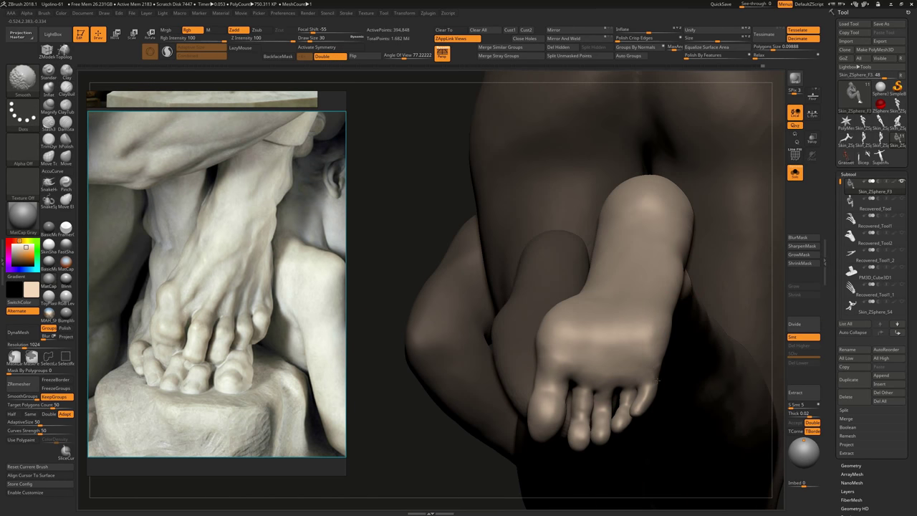
pyautogui.moveTo(658, 380)
pyautogui.mouseDown()
pyautogui.moveTo(473, 313)
pyautogui.moveTo(560, 251)
pyautogui.mouseUp()
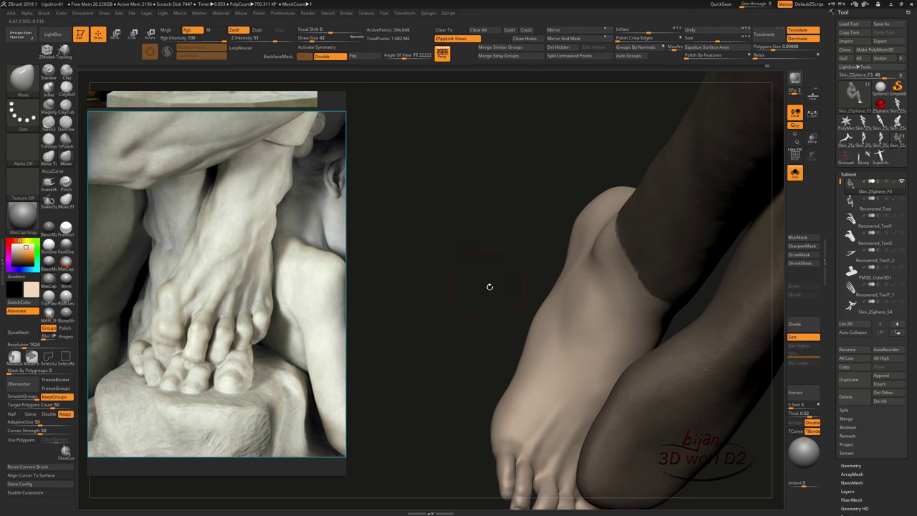
pyautogui.moveTo(489, 286)
pyautogui.mouseDown()
pyautogui.moveTo(637, 272)
pyautogui.moveTo(455, 294)
pyautogui.moveTo(562, 240)
pyautogui.moveTo(587, 272)
pyautogui.moveTo(574, 250)
pyautogui.moveTo(544, 236)
pyautogui.mouseUp()
pyautogui.moveTo(585, 264)
pyautogui.mouseDown()
pyautogui.moveTo(625, 174)
pyautogui.moveTo(552, 301)
pyautogui.moveTo(583, 387)
pyautogui.moveTo(674, 368)
pyautogui.moveTo(600, 348)
pyautogui.moveTo(577, 363)
pyautogui.mouseUp()
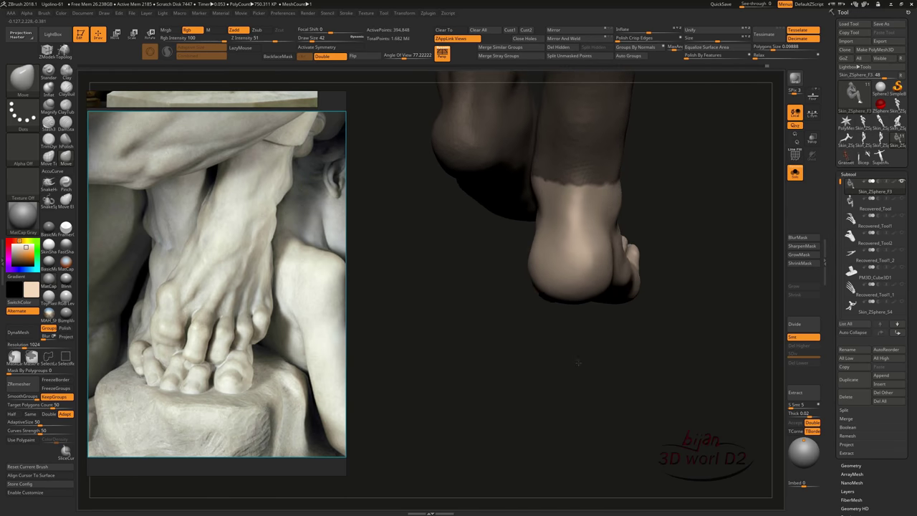
pyautogui.moveTo(610, 215)
pyautogui.mouseDown()
pyautogui.moveTo(703, 287)
pyautogui.moveTo(599, 261)
pyautogui.moveTo(555, 286)
pyautogui.moveTo(569, 271)
pyautogui.moveTo(668, 303)
pyautogui.moveTo(487, 315)
pyautogui.mouseUp()
# Step: Select the Move brush and toggle the Polyframe polygroup display on and off
pyautogui.press('b')
pyautogui.press('m')
pyautogui.press('v')
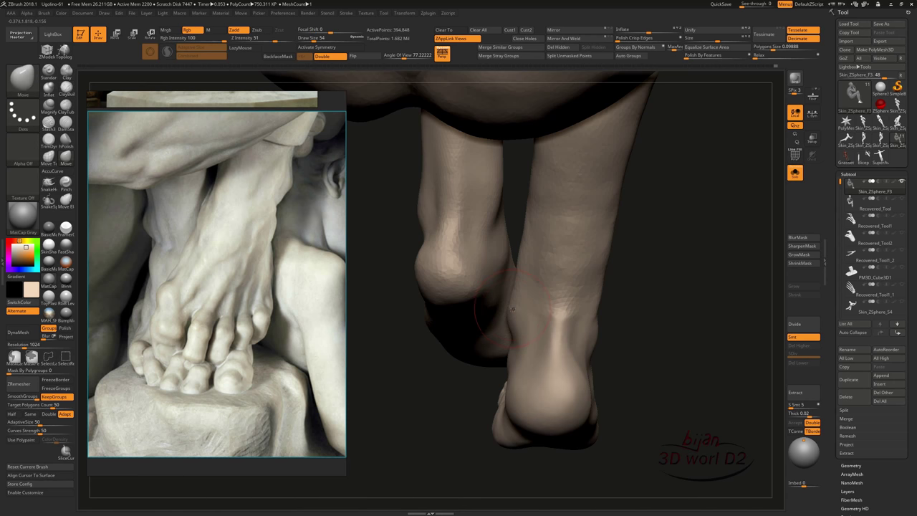
pyautogui.moveTo(627, 322)
pyautogui.mouseDown()
pyautogui.moveTo(498, 243)
pyautogui.moveTo(585, 268)
pyautogui.moveTo(544, 249)
pyautogui.mouseUp()
pyautogui.hotkey('shift', 'f')
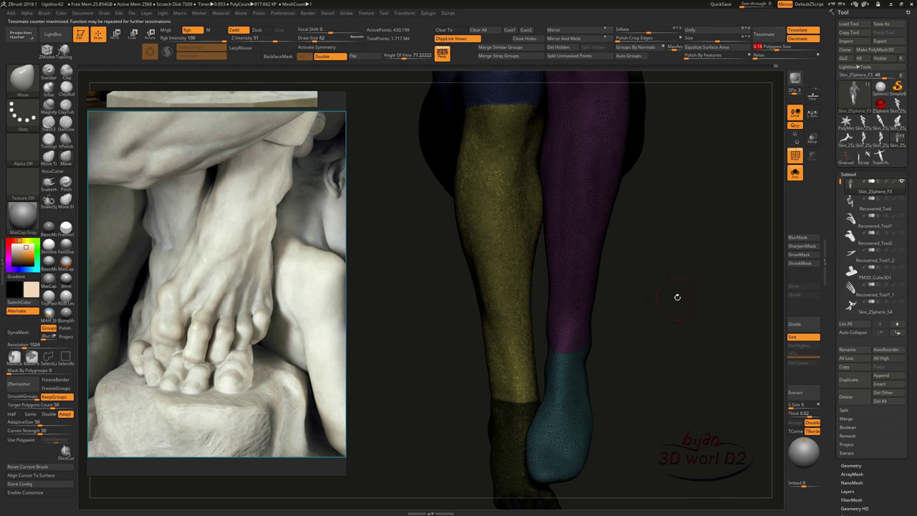
pyautogui.moveTo(694, 201)
pyautogui.mouseDown()
pyautogui.moveTo(626, 282)
pyautogui.moveTo(507, 285)
pyautogui.mouseUp()
pyautogui.hotkey('shift', 'f')
# Step: Unhide the whole leg mesh and apply Polish By Features at 40, inspecting both heels
pyautogui.keyDown('ctrl'); pyautogui.keyDown('shift'); pyautogui.click(624, 301); pyautogui.keyUp('shift'); pyautogui.keyUp('ctrl')
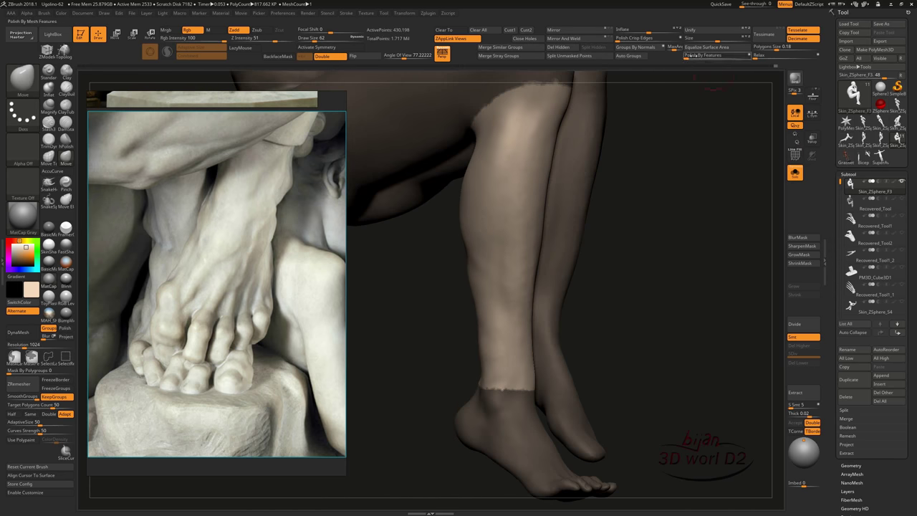
pyautogui.moveTo(686, 54); pyautogui.dragTo(713, 55)
pyautogui.moveTo(639, 284)
pyautogui.mouseDown()
pyautogui.moveTo(633, 328)
pyautogui.moveTo(535, 318)
pyautogui.moveTo(566, 317)
pyautogui.moveTo(615, 370)
pyautogui.moveTo(675, 366)
pyautogui.moveTo(447, 339)
pyautogui.moveTo(501, 251)
pyautogui.mouseUp()
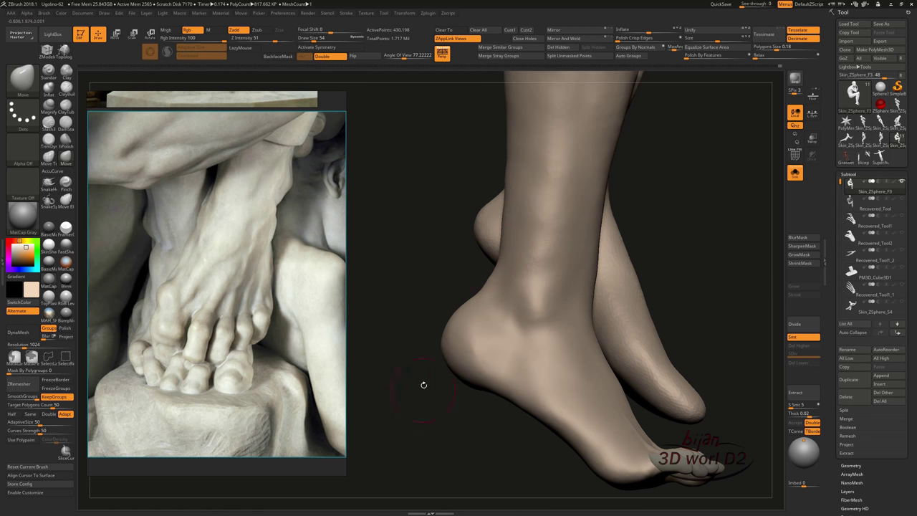
pyautogui.moveTo(681, 262); pyautogui.dragTo(544, 265)
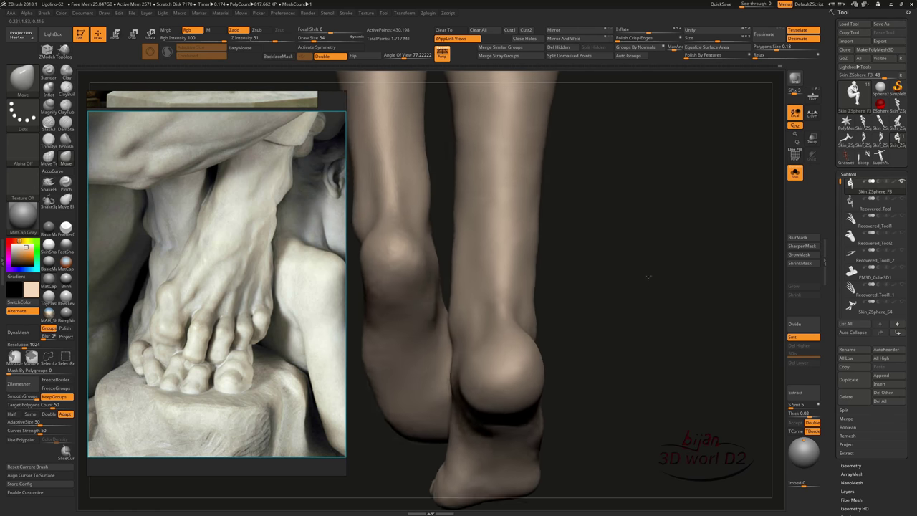
pyautogui.moveTo(493, 356)
pyautogui.mouseDown()
pyautogui.moveTo(657, 365)
pyautogui.moveTo(524, 346)
pyautogui.mouseUp()
pyautogui.moveTo(645, 330)
pyautogui.mouseDown()
pyautogui.moveTo(559, 348)
pyautogui.moveTo(502, 286)
pyautogui.moveTo(505, 387)
pyautogui.moveTo(530, 372)
pyautogui.moveTo(555, 400)
pyautogui.moveTo(566, 315)
pyautogui.moveTo(605, 313)
pyautogui.mouseUp()
# Step: Reshape the heel and ankle with Move, briefly hiding and reshowing the toes
pyautogui.press('b')
pyautogui.press('m')
pyautogui.press('v')
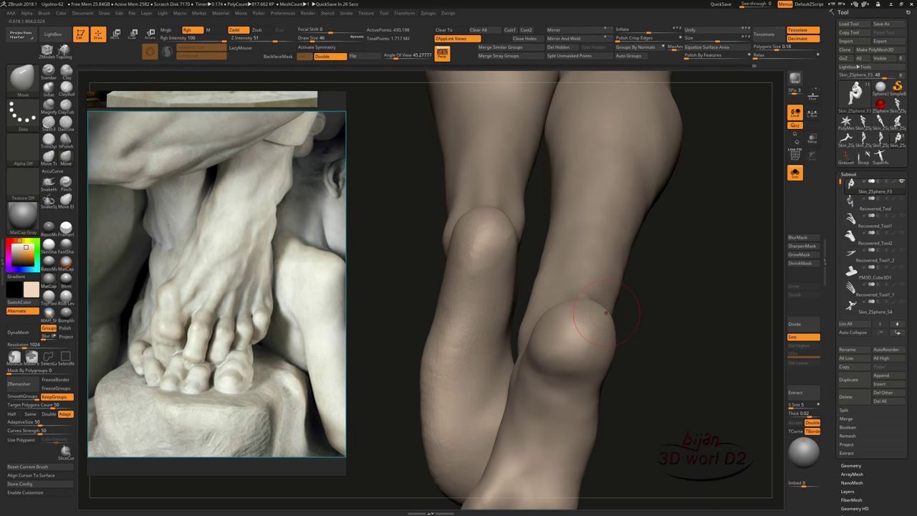
pyautogui.moveTo(562, 365)
pyautogui.mouseDown(button='right')
pyautogui.moveTo(571, 268)
pyautogui.moveTo(476, 322)
pyautogui.moveTo(538, 371)
pyautogui.mouseUp(button='right')
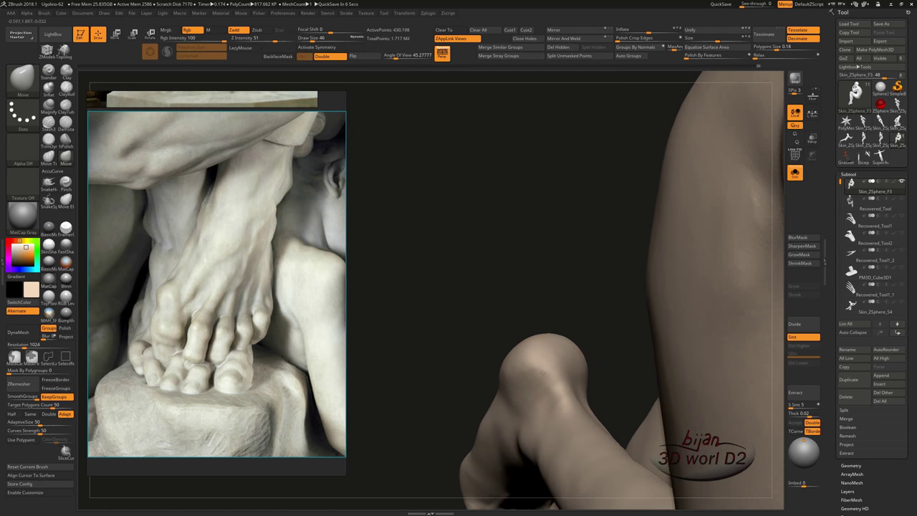
pyautogui.moveTo(441, 353)
pyautogui.mouseDown(button='right')
pyautogui.moveTo(497, 374)
pyautogui.moveTo(480, 306)
pyautogui.mouseUp(button='right')
pyautogui.keyDown('ctrl'); pyautogui.keyDown('alt'); pyautogui.keyDown('shift'); pyautogui.moveTo(480, 306); pyautogui.dragTo(512, 316); pyautogui.keyUp('shift'); pyautogui.keyUp('alt'); pyautogui.keyUp('ctrl')
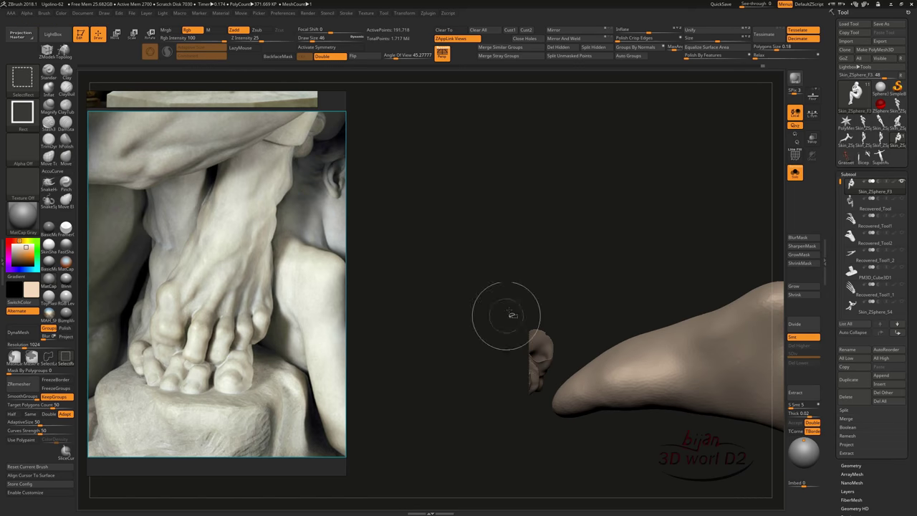
pyautogui.keyDown('ctrl'); pyautogui.keyDown('alt'); pyautogui.keyDown('shift'); pyautogui.moveTo(543, 347); pyautogui.dragTo(544, 346); pyautogui.keyUp('shift'); pyautogui.keyUp('alt'); pyautogui.keyUp('ctrl')
pyautogui.moveTo(543, 347)
pyautogui.mouseDown(button='right')
pyautogui.moveTo(631, 380)
pyautogui.moveTo(532, 283)
pyautogui.mouseUp(button='right')
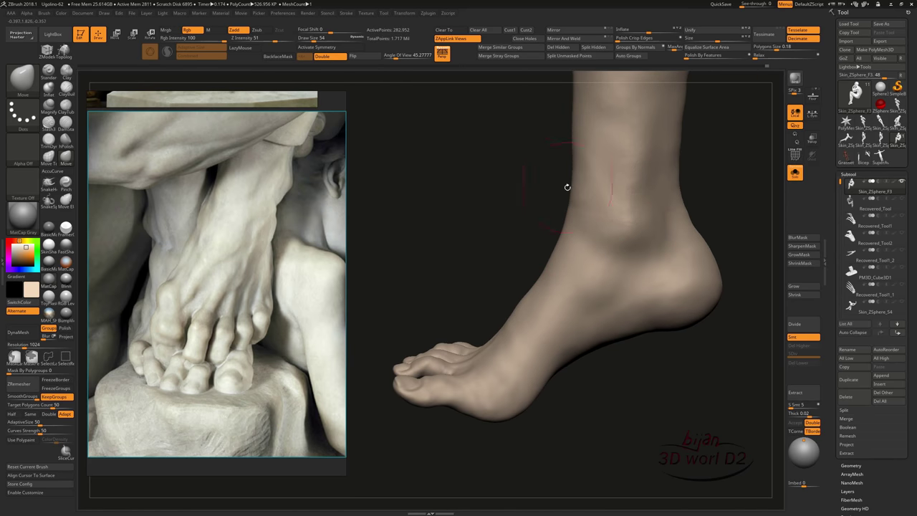
# Step: Smooth the tendon lines down the shin and ankle, orbiting around the lower leg
pyautogui.moveTo(567, 187)
pyautogui.mouseDown(button='right')
pyautogui.moveTo(647, 422)
pyautogui.moveTo(604, 358)
pyautogui.moveTo(586, 392)
pyautogui.moveTo(542, 430)
pyautogui.moveTo(473, 266)
pyautogui.mouseUp(button='right')
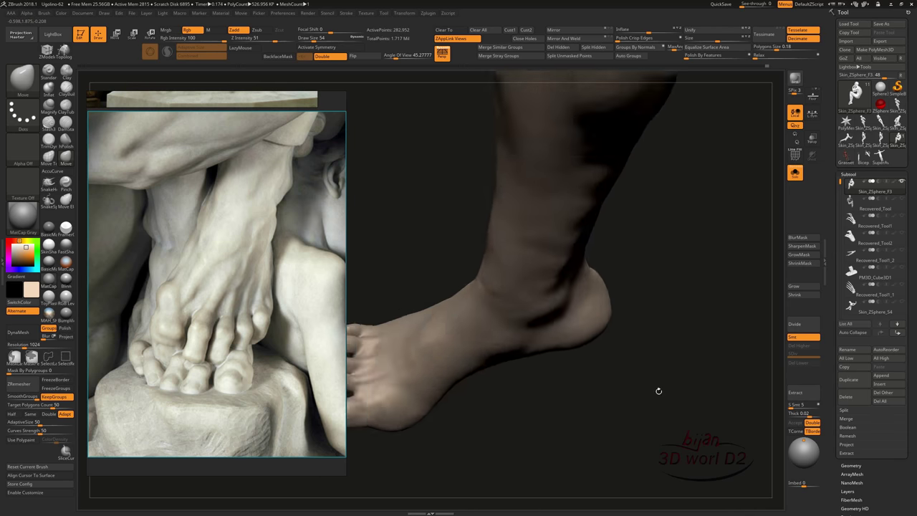
pyautogui.press('shift')
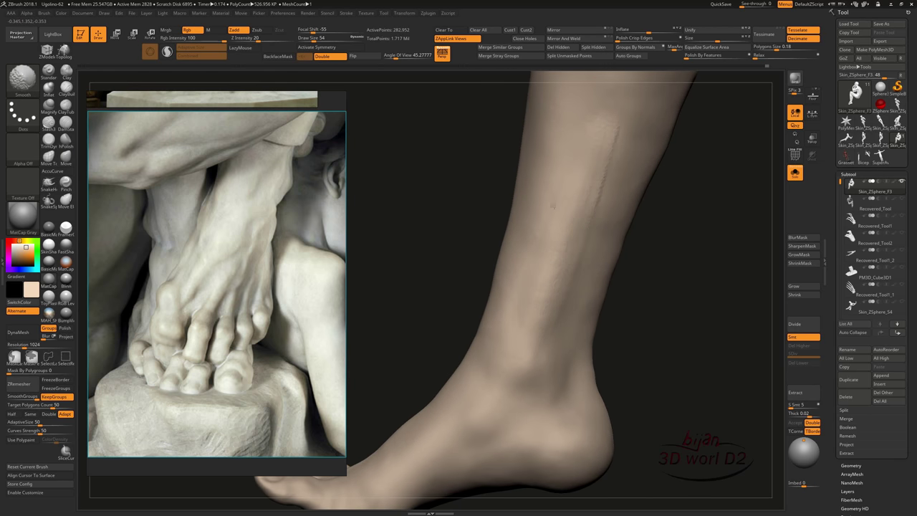
pyautogui.moveTo(717, 344)
pyautogui.mouseDown(button='right')
pyautogui.moveTo(645, 362)
pyautogui.moveTo(632, 307)
pyautogui.moveTo(612, 374)
pyautogui.moveTo(649, 405)
pyautogui.moveTo(569, 186)
pyautogui.mouseUp(button='right')
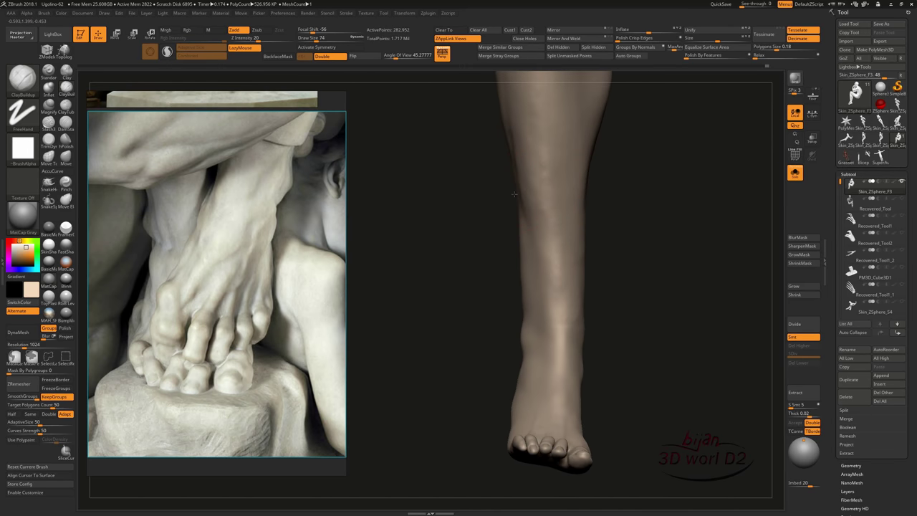
pyautogui.moveTo(514, 193); pyautogui.dragTo(508, 165, button='right')
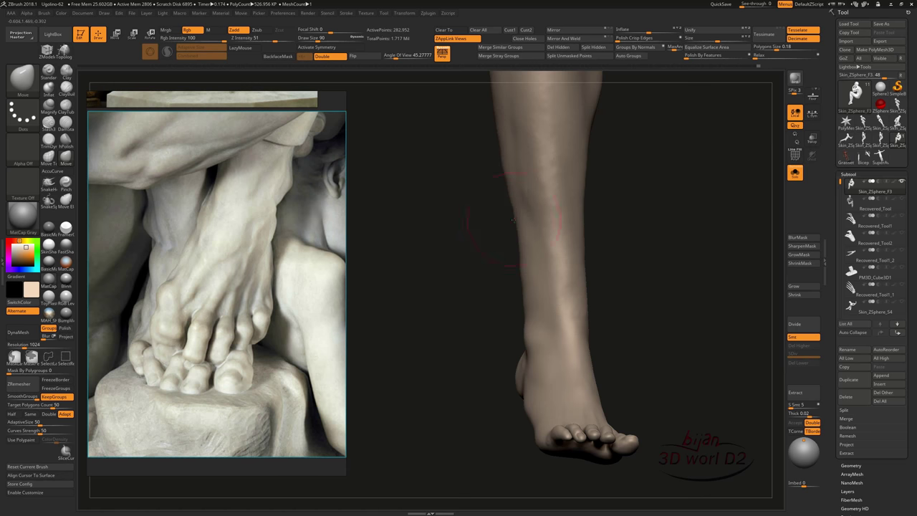
pyautogui.moveTo(513, 220); pyautogui.dragTo(458, 223, button='right')
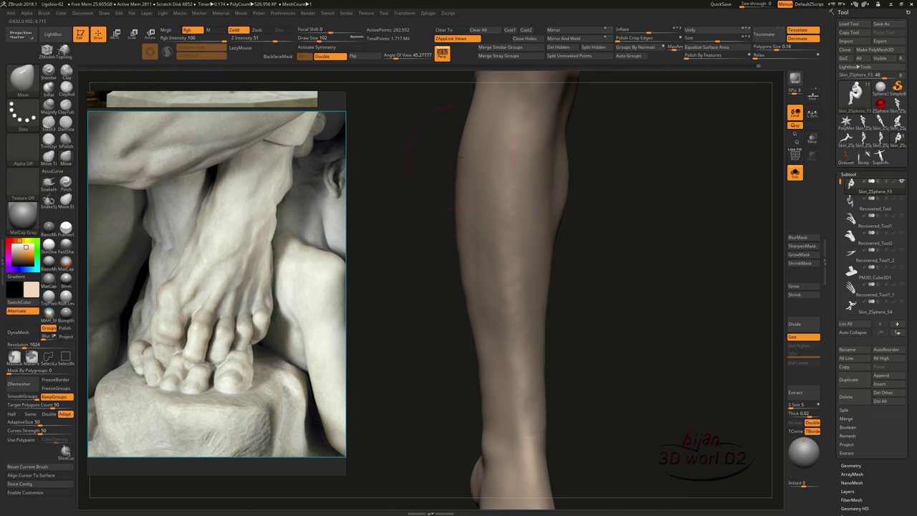
pyautogui.moveTo(545, 301)
pyautogui.mouseDown(button='right')
pyautogui.moveTo(635, 352)
pyautogui.moveTo(654, 331)
pyautogui.moveTo(609, 387)
pyautogui.moveTo(654, 357)
pyautogui.moveTo(628, 368)
pyautogui.moveTo(530, 333)
pyautogui.moveTo(619, 302)
pyautogui.moveTo(588, 355)
pyautogui.mouseUp(button='right')
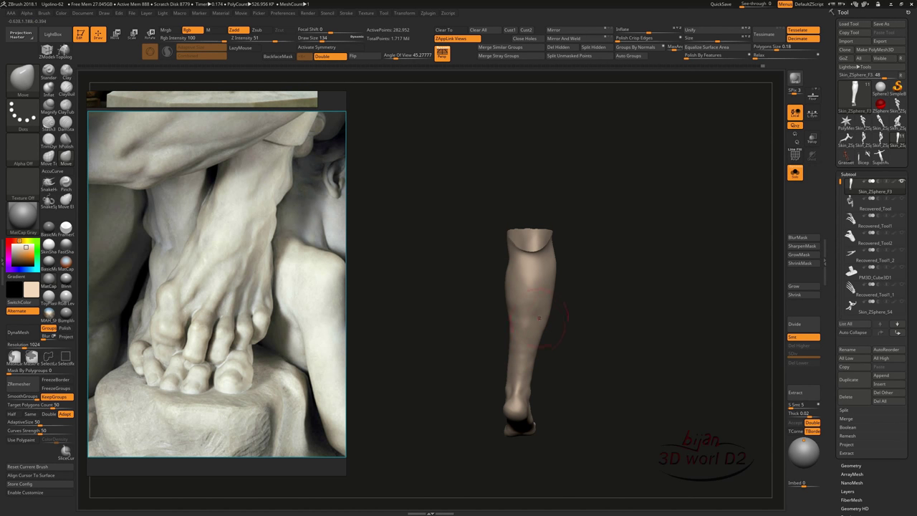
# Step: Reselect ClayBuildup and smooth out the ribbed marks on the back of the calf
pyautogui.press('b')
pyautogui.press('c')
pyautogui.press('b')
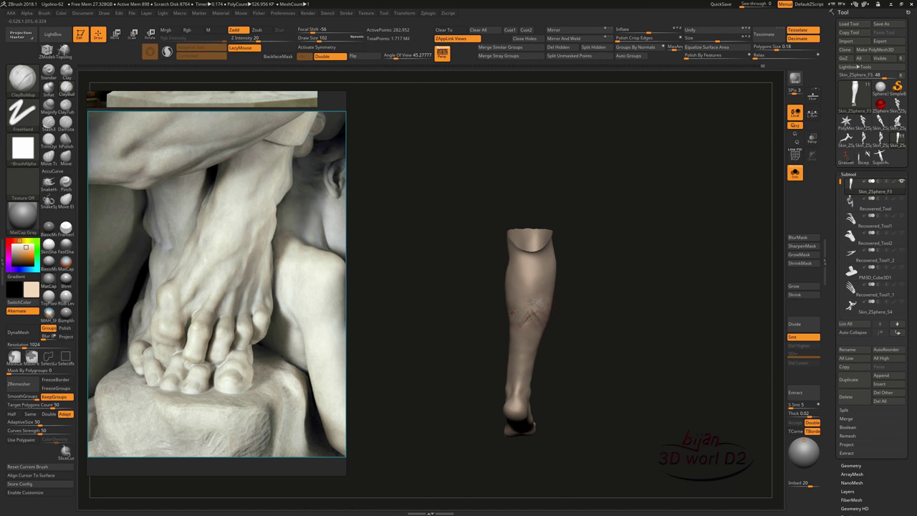
pyautogui.moveTo(645, 287)
pyautogui.mouseDown()
pyautogui.moveTo(702, 287)
pyautogui.moveTo(526, 306)
pyautogui.mouseUp()
pyautogui.moveTo(516, 287)
pyautogui.mouseDown()
pyautogui.moveTo(614, 329)
pyautogui.moveTo(480, 279)
pyautogui.moveTo(596, 322)
pyautogui.moveTo(596, 266)
pyautogui.moveTo(564, 254)
pyautogui.mouseUp()
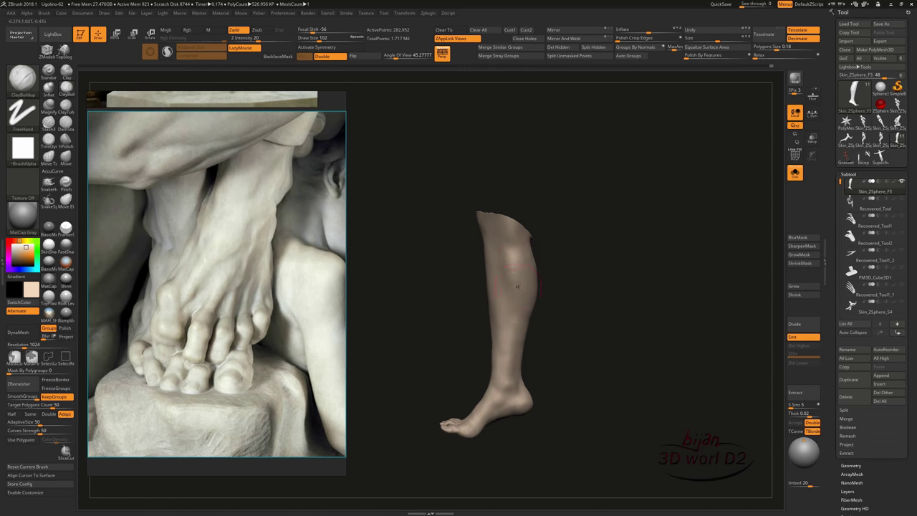
pyautogui.moveTo(573, 303)
pyautogui.mouseDown()
pyautogui.moveTo(517, 286)
pyautogui.moveTo(610, 295)
pyautogui.moveTo(565, 323)
pyautogui.mouseUp()
pyautogui.keyDown('shift'); pyautogui.moveTo(495, 272); pyautogui.dragTo(505, 328); pyautogui.keyUp('shift')
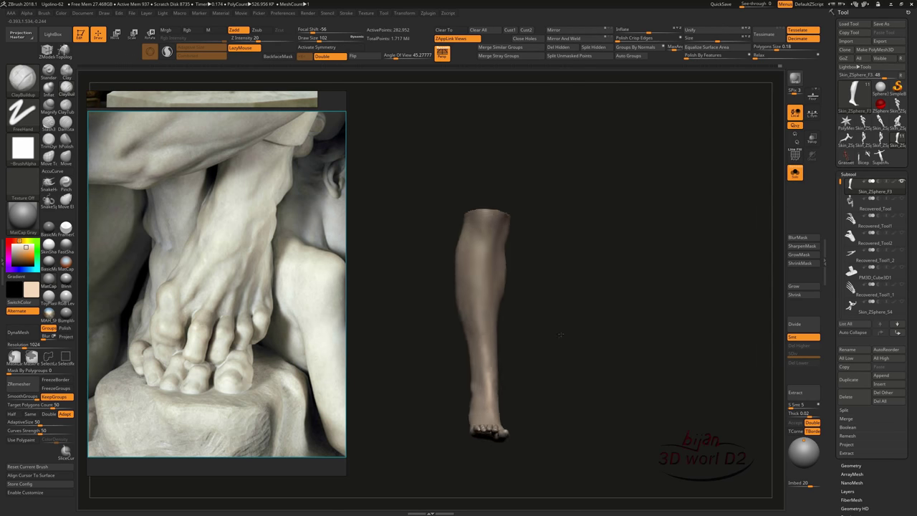
# Step: Inspect the smoothed lower leg from the front and both sides
pyautogui.keyDown('shift'); pyautogui.moveTo(564, 366); pyautogui.dragTo(559, 352); pyautogui.keyUp('shift')
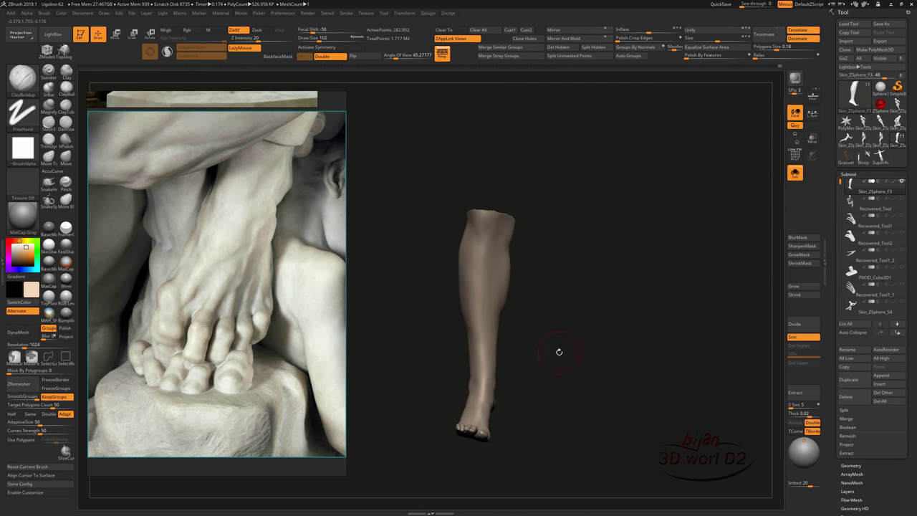
pyautogui.moveTo(556, 316); pyautogui.dragTo(580, 317)
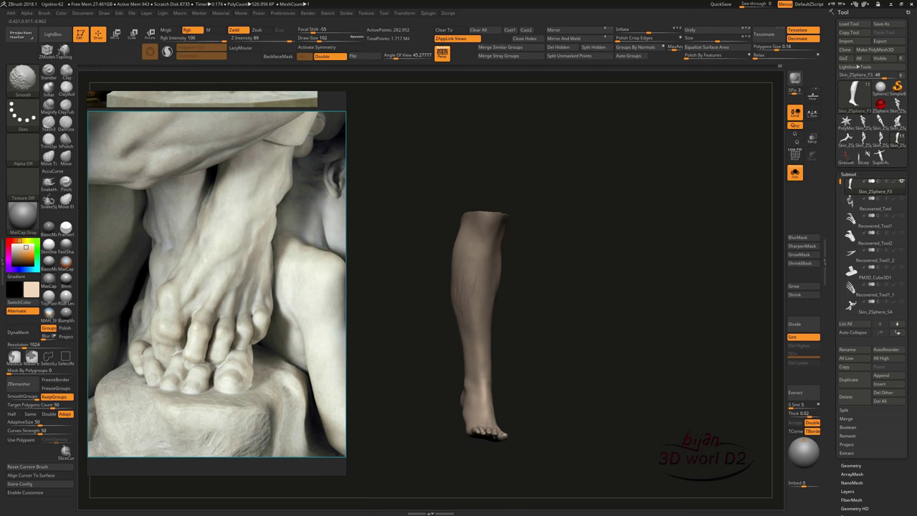
pyautogui.moveTo(472, 264); pyautogui.dragTo(536, 282)
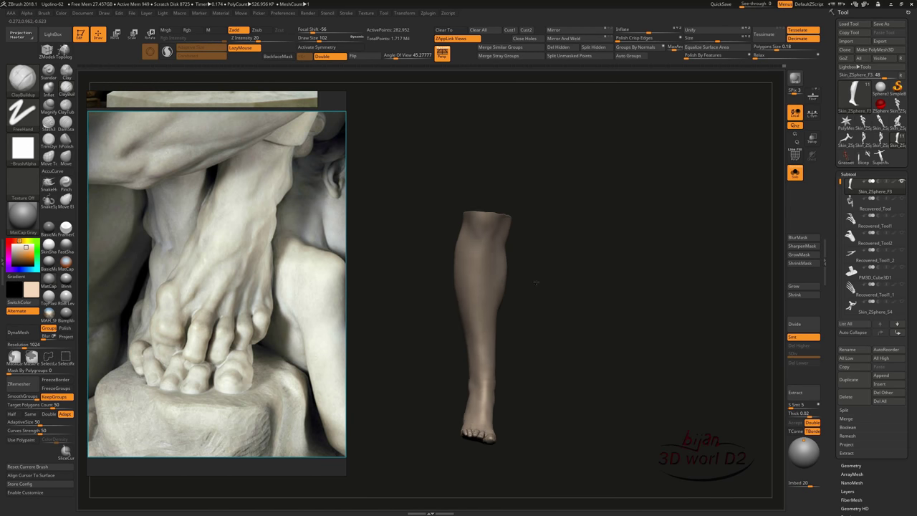
pyautogui.moveTo(546, 375); pyautogui.dragTo(531, 368)
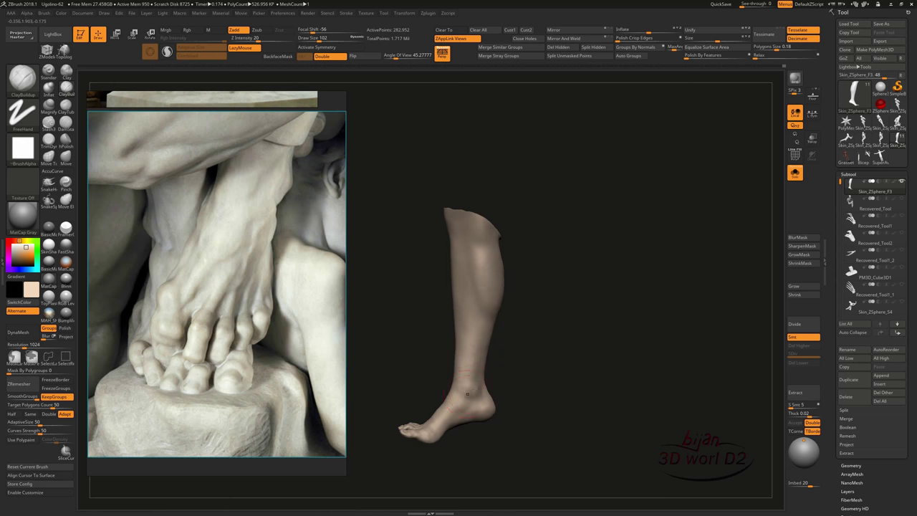
pyautogui.moveTo(530, 290); pyautogui.dragTo(557, 287)
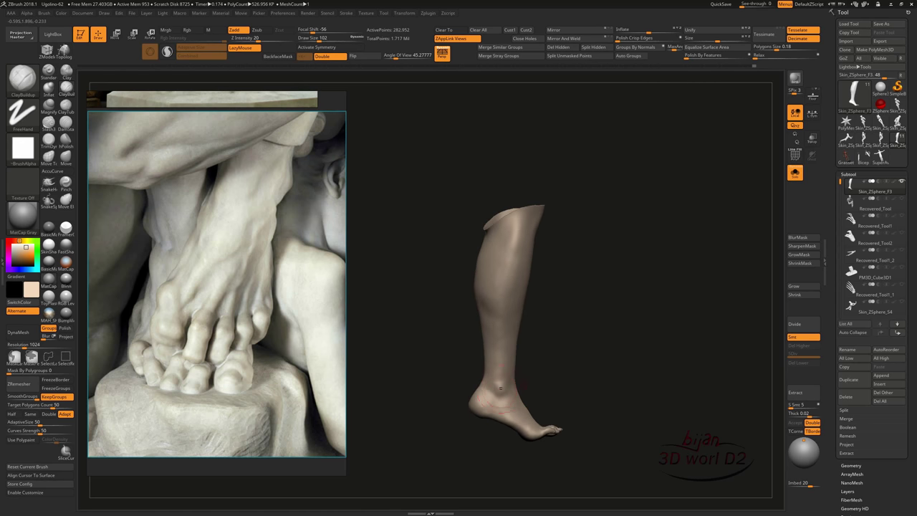
pyautogui.moveTo(495, 396); pyautogui.dragTo(579, 378)
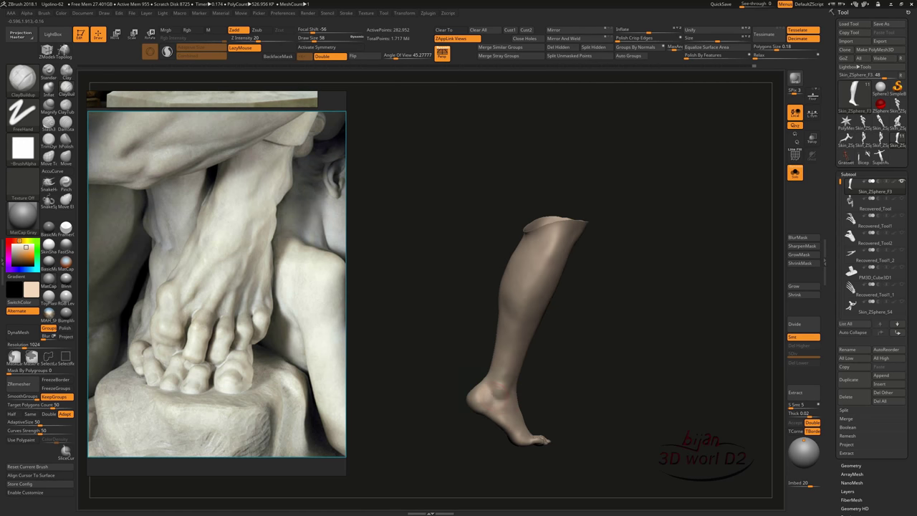
pyautogui.moveTo(493, 393)
pyautogui.mouseDown()
pyautogui.moveTo(568, 380)
pyautogui.moveTo(561, 352)
pyautogui.moveTo(519, 344)
pyautogui.moveTo(598, 336)
pyautogui.mouseUp()
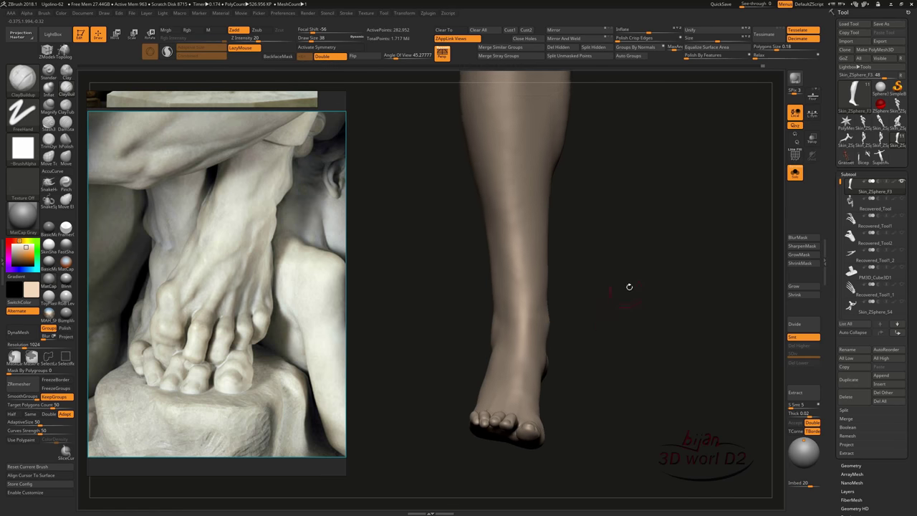
# Step: Build up the ankle bone with ClayBuildup and Smooth, checking front, side and top views
pyautogui.moveTo(629, 287); pyautogui.dragTo(521, 254)
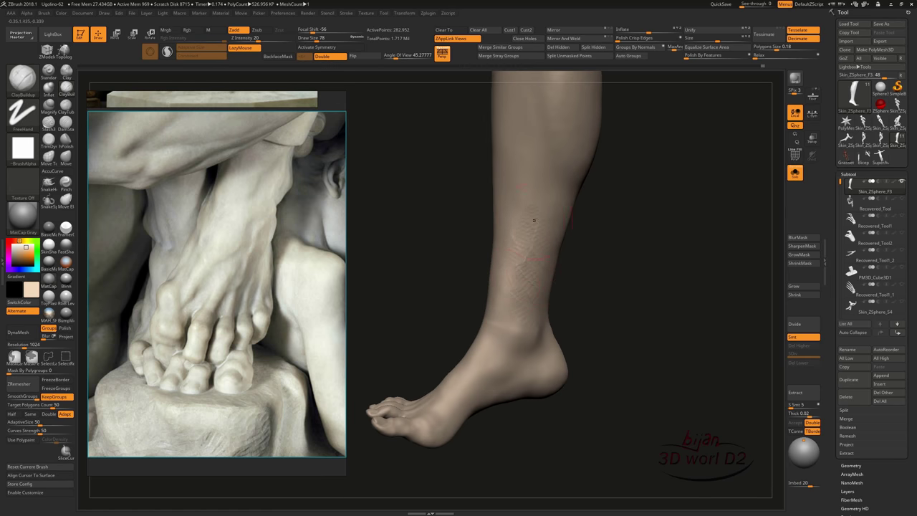
pyautogui.moveTo(629, 372)
pyautogui.mouseDown()
pyautogui.moveTo(620, 334)
pyautogui.moveTo(503, 178)
pyautogui.mouseUp()
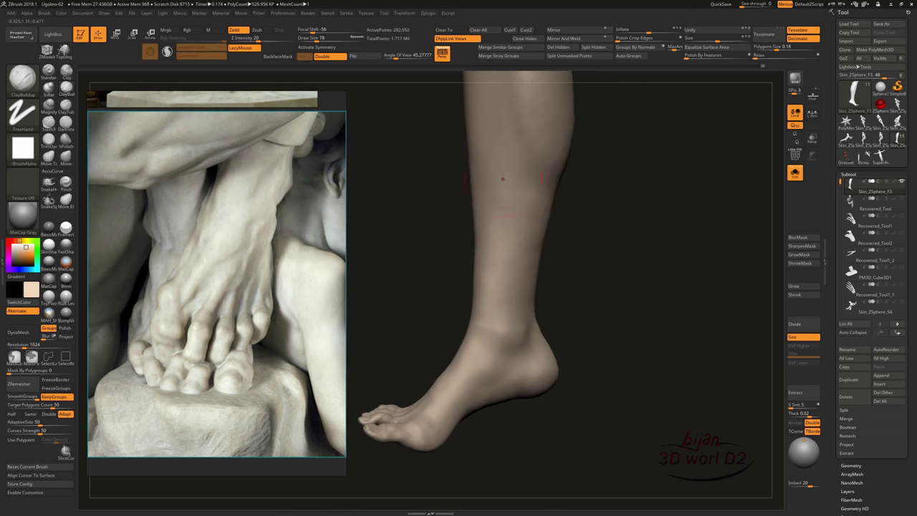
pyautogui.moveTo(595, 423)
pyautogui.keyDown('shift'); pyautogui.mouseDown()
pyautogui.moveTo(601, 395)
pyautogui.moveTo(587, 390)
pyautogui.moveTo(595, 399)
pyautogui.moveTo(638, 365)
pyautogui.moveTo(666, 358)
pyautogui.moveTo(501, 325)
pyautogui.mouseUp(); pyautogui.keyUp('shift')
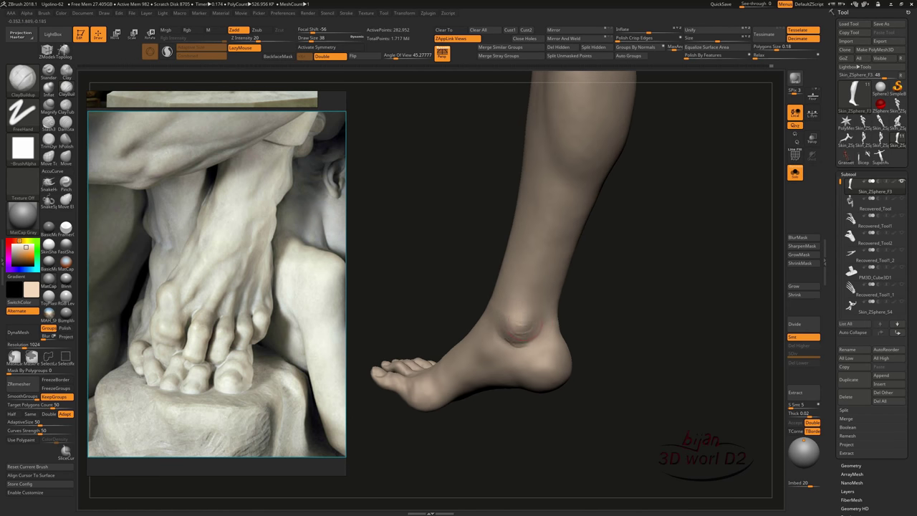
pyautogui.moveTo(609, 351); pyautogui.dragTo(511, 256)
pyautogui.moveTo(482, 301); pyautogui.dragTo(444, 308)
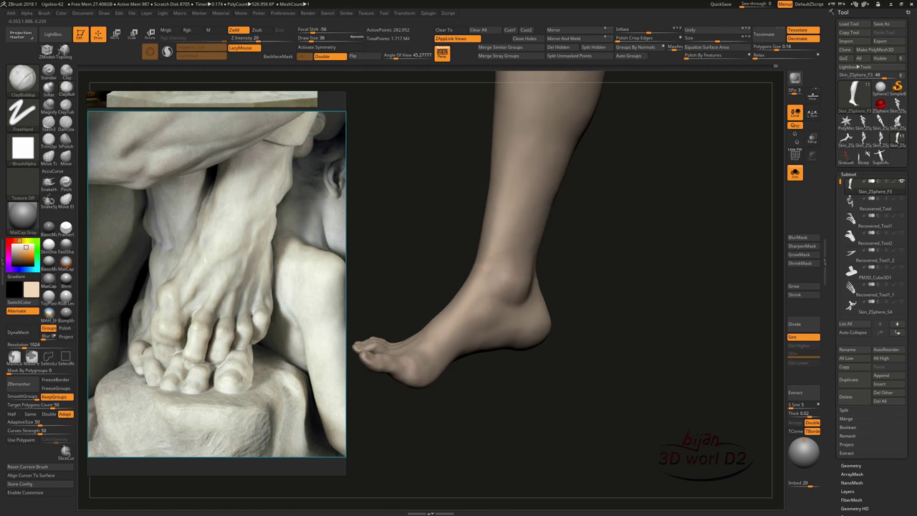
pyautogui.moveTo(499, 320); pyautogui.dragTo(548, 381)
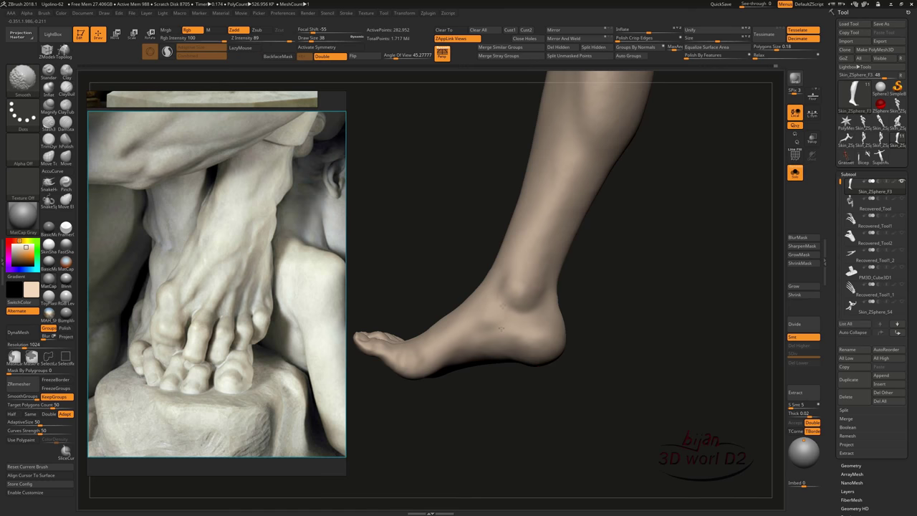
pyautogui.moveTo(501, 329)
pyautogui.mouseDown()
pyautogui.moveTo(606, 344)
pyautogui.moveTo(563, 324)
pyautogui.moveTo(583, 265)
pyautogui.moveTo(560, 210)
pyautogui.moveTo(580, 350)
pyautogui.moveTo(616, 374)
pyautogui.moveTo(594, 327)
pyautogui.moveTo(662, 342)
pyautogui.moveTo(565, 330)
pyautogui.moveTo(595, 333)
pyautogui.moveTo(588, 323)
pyautogui.moveTo(609, 339)
pyautogui.moveTo(655, 433)
pyautogui.moveTo(684, 423)
pyautogui.moveTo(643, 379)
pyautogui.moveTo(578, 379)
pyautogui.moveTo(643, 395)
pyautogui.moveTo(593, 358)
pyautogui.moveTo(609, 345)
pyautogui.moveTo(604, 361)
pyautogui.moveTo(604, 347)
pyautogui.mouseUp()
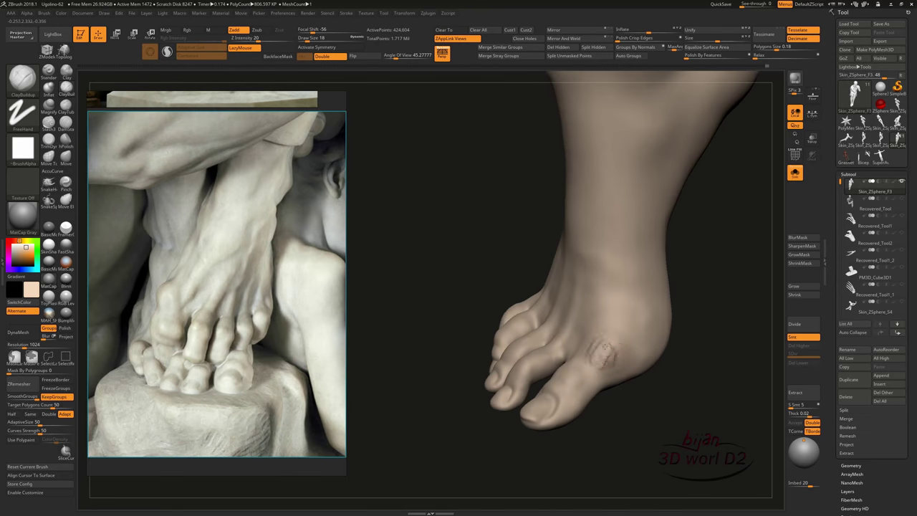
pyautogui.moveTo(627, 424)
pyautogui.mouseDown()
pyautogui.moveTo(553, 372)
pyautogui.moveTo(650, 299)
pyautogui.mouseUp()
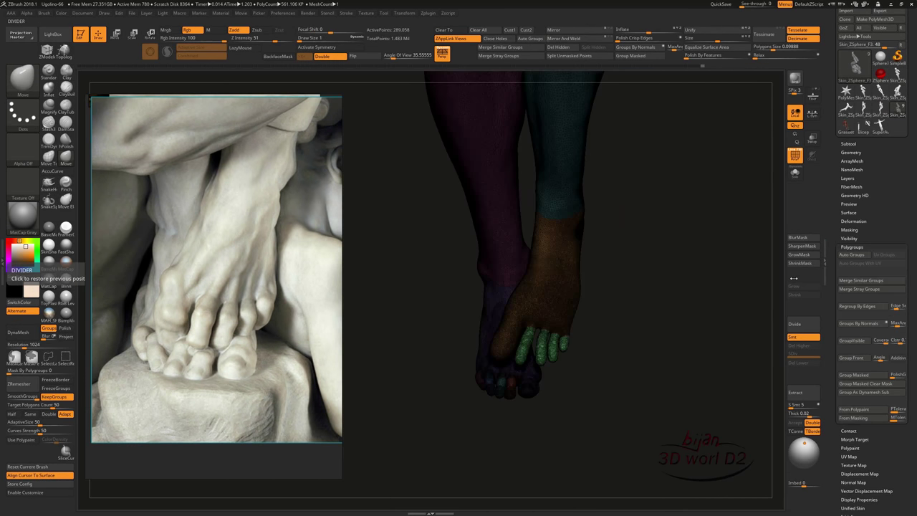
# Step: Invert the mask to free the second toe and reposition it with the Transpose Move gizmo
pyautogui.moveTo(495, 329)
pyautogui.mouseDown()
pyautogui.moveTo(681, 388)
pyautogui.moveTo(505, 261)
pyautogui.mouseUp()
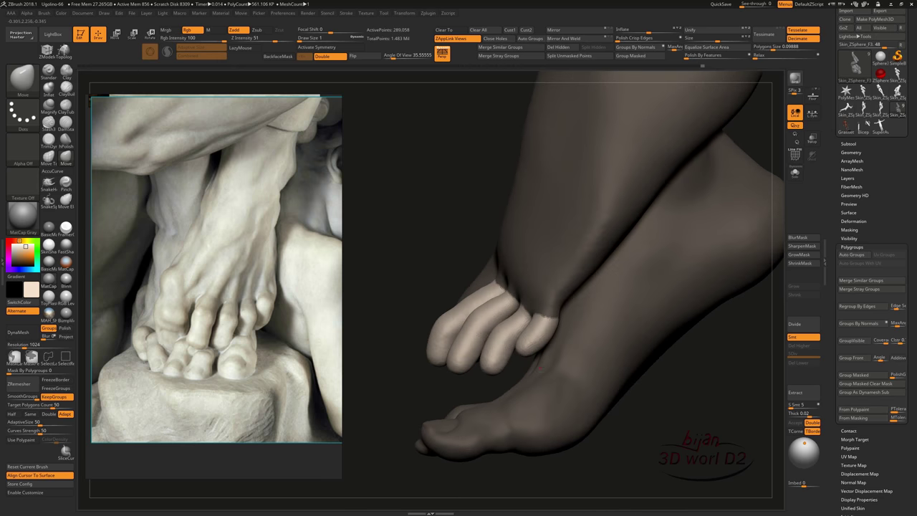
pyautogui.press('w')
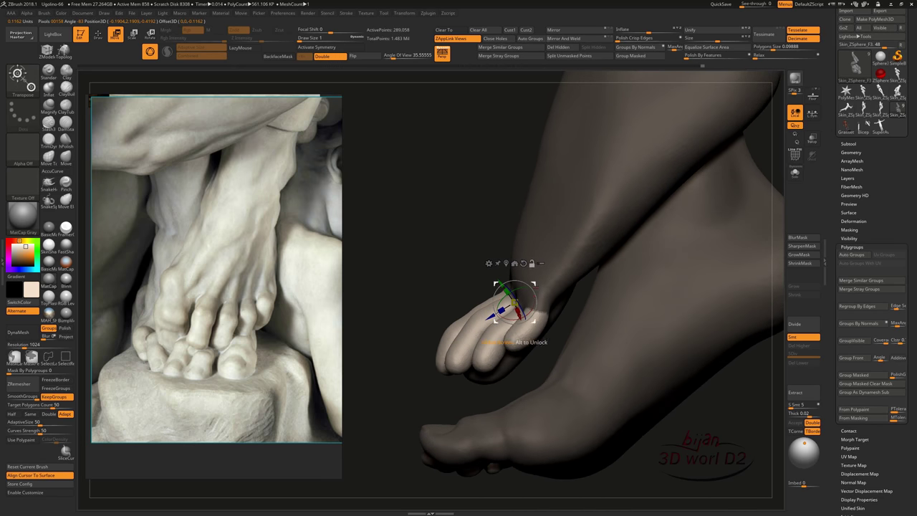
pyautogui.moveTo(716, 287)
pyautogui.mouseDown()
pyautogui.moveTo(617, 336)
pyautogui.moveTo(617, 352)
pyautogui.mouseUp()
pyautogui.press('q')
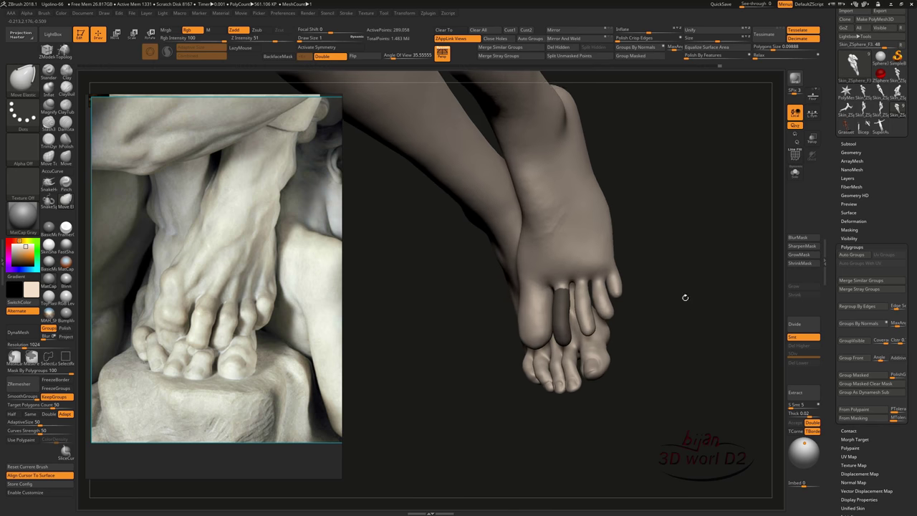
pyautogui.moveTo(684, 297); pyautogui.dragTo(676, 254)
pyautogui.moveTo(643, 314); pyautogui.dragTo(670, 293)
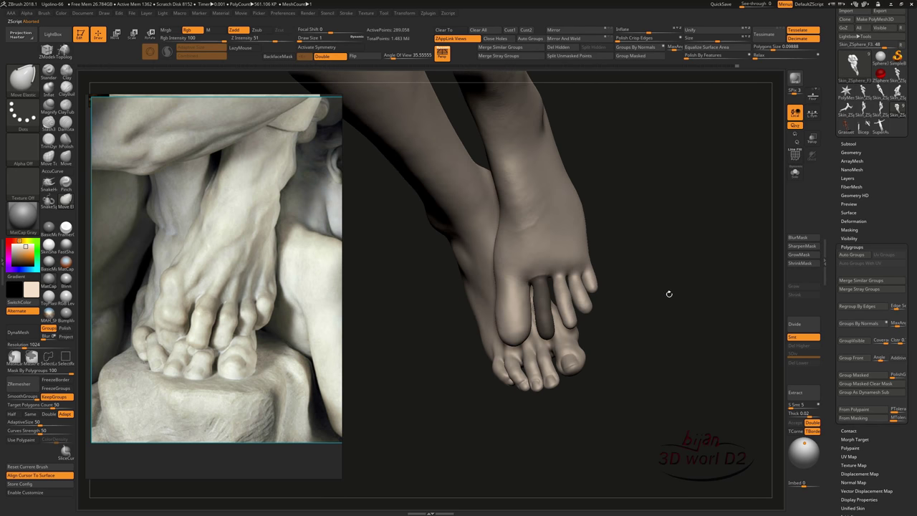
pyautogui.keyDown('ctrl'); pyautogui.click(667, 302); pyautogui.keyUp('ctrl')
pyautogui.press('w')
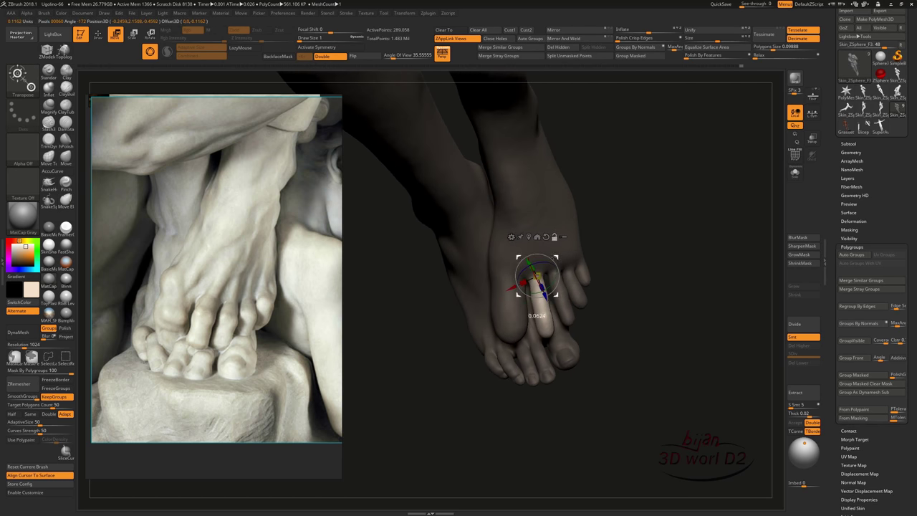
pyautogui.moveTo(570, 294); pyautogui.dragTo(639, 334)
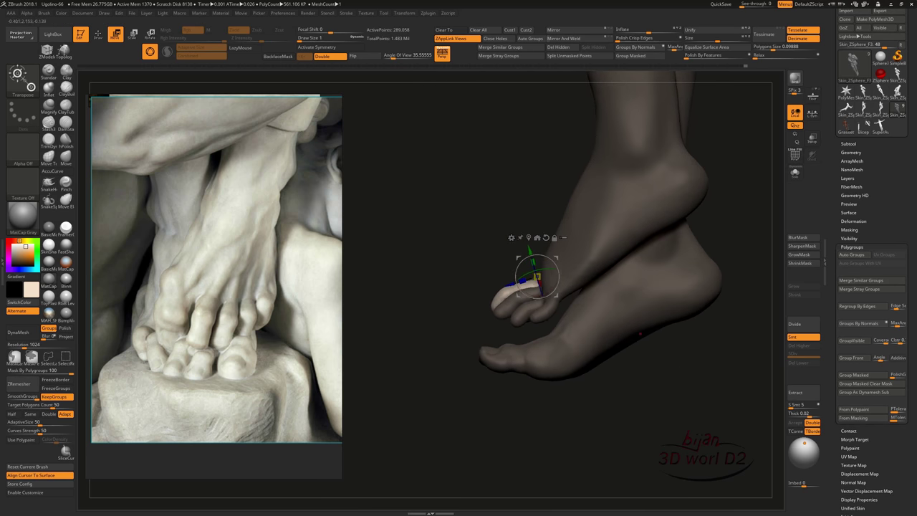
pyautogui.moveTo(536, 287); pyautogui.dragTo(630, 373)
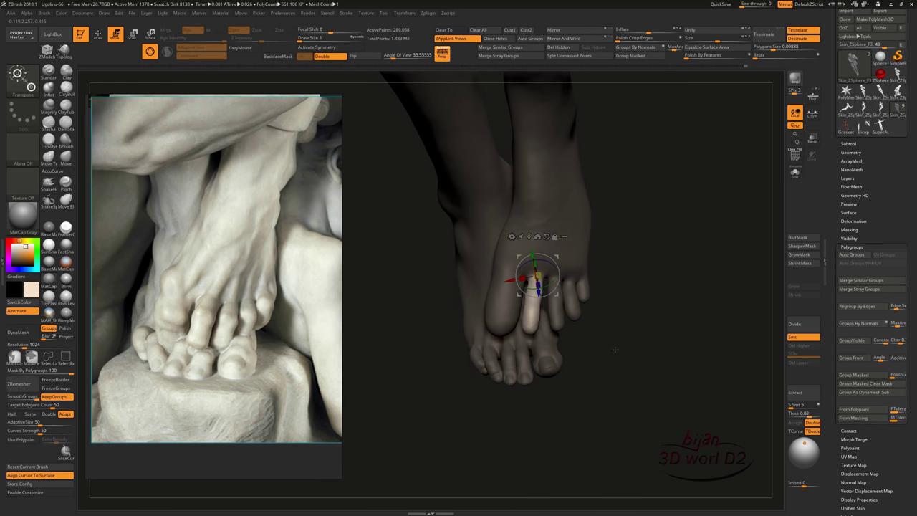
pyautogui.press('q')
# Step: Re-invert the mask on the second toe and tuck it beneath the neighbouring toes
pyautogui.keyDown('ctrl'); pyautogui.keyDown('shift'); pyautogui.click(555, 301); pyautogui.keyUp('shift'); pyautogui.keyUp('ctrl')
pyautogui.keyDown('ctrl'); pyautogui.keyDown('shift'); pyautogui.click(676, 343); pyautogui.keyUp('shift'); pyautogui.keyUp('ctrl')
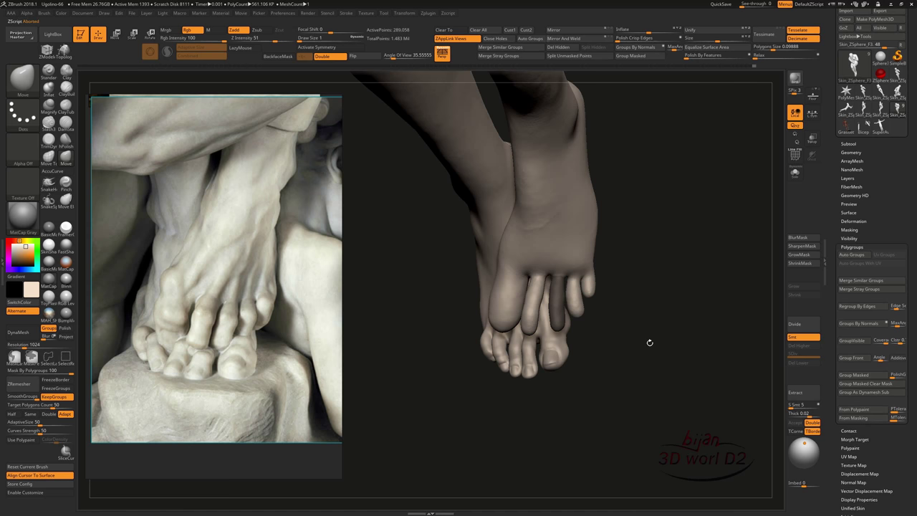
pyautogui.keyDown('ctrl'); pyautogui.click(675, 359); pyautogui.keyUp('ctrl')
pyautogui.press('w')
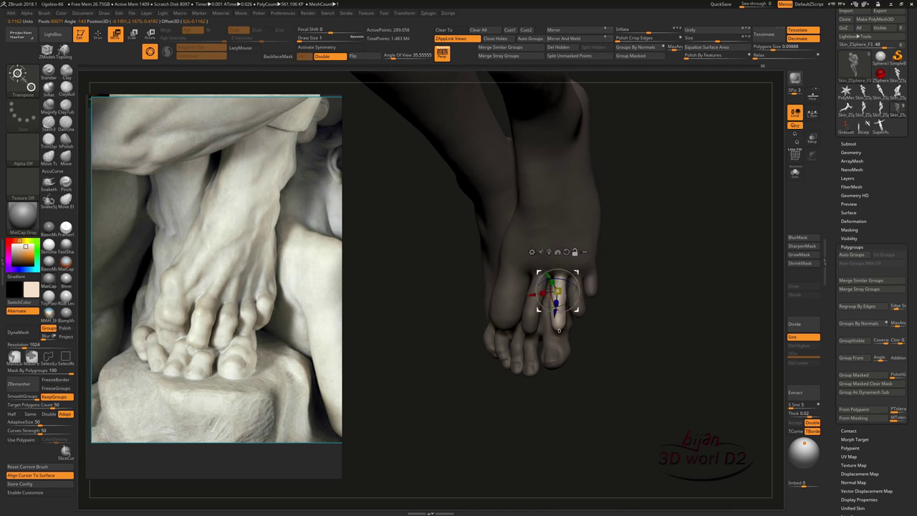
pyautogui.moveTo(595, 373); pyautogui.dragTo(581, 307)
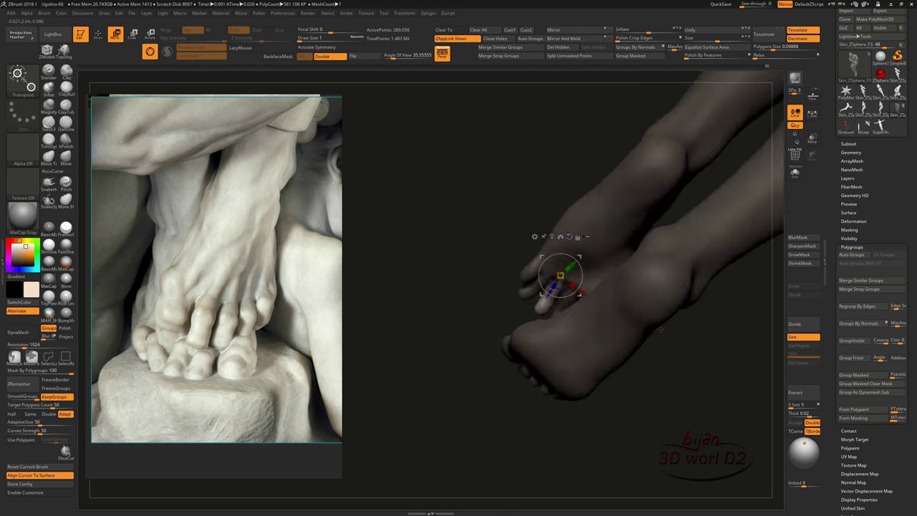
pyautogui.moveTo(537, 391)
pyautogui.mouseDown()
pyautogui.moveTo(533, 424)
pyautogui.moveTo(610, 430)
pyautogui.mouseUp()
# Step: Return to Draw mode and turn the separate single-foot model to face its sole and toes
pyautogui.press('q')
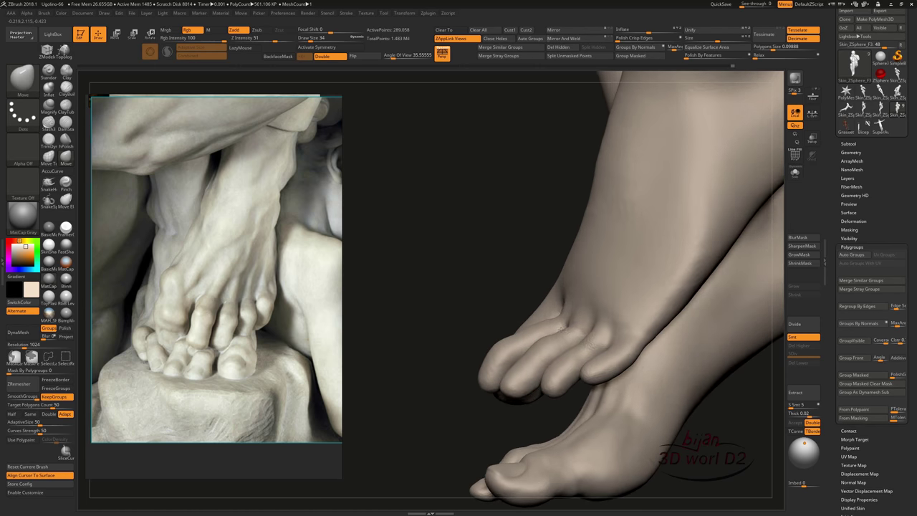
pyautogui.moveTo(460, 348)
pyautogui.mouseDown()
pyautogui.moveTo(528, 364)
pyautogui.moveTo(508, 335)
pyautogui.moveTo(523, 350)
pyautogui.moveTo(581, 323)
pyautogui.moveTo(592, 302)
pyautogui.mouseUp()
pyautogui.moveTo(531, 336)
pyautogui.mouseDown()
pyautogui.moveTo(559, 355)
pyautogui.moveTo(613, 349)
pyautogui.moveTo(590, 327)
pyautogui.moveTo(586, 351)
pyautogui.moveTo(374, 81)
pyautogui.moveTo(616, 345)
pyautogui.moveTo(534, 366)
pyautogui.moveTo(614, 401)
pyautogui.moveTo(522, 344)
pyautogui.moveTo(575, 401)
pyautogui.moveTo(516, 328)
pyautogui.mouseUp()
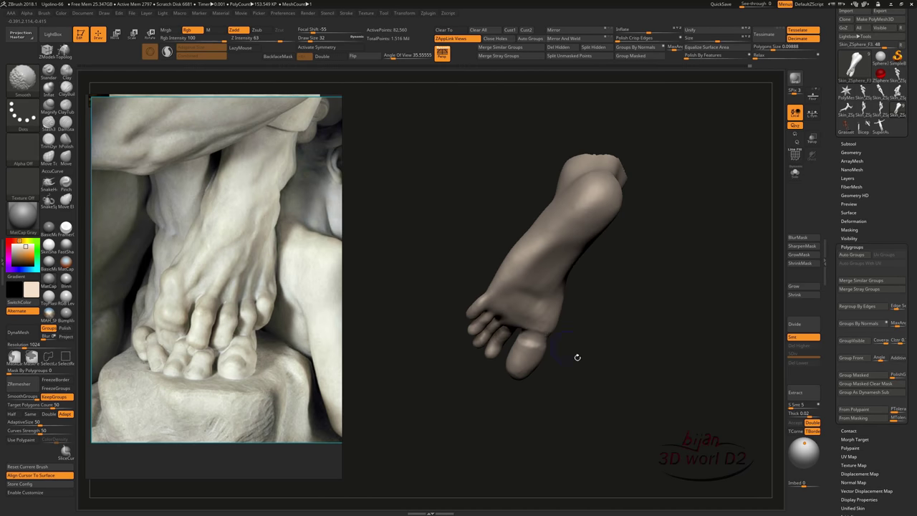
# Step: Orbit the isolated foot to its sole and top and smooth the sculpted tendon lines
pyautogui.moveTo(577, 357)
pyautogui.mouseDown()
pyautogui.moveTo(646, 296)
pyautogui.moveTo(621, 219)
pyautogui.moveTo(638, 282)
pyautogui.moveTo(624, 286)
pyautogui.moveTo(649, 293)
pyautogui.moveTo(637, 286)
pyautogui.moveTo(644, 342)
pyautogui.moveTo(592, 332)
pyautogui.moveTo(609, 331)
pyautogui.moveTo(655, 362)
pyautogui.moveTo(690, 365)
pyautogui.moveTo(657, 326)
pyautogui.moveTo(556, 337)
pyautogui.moveTo(610, 376)
pyautogui.mouseUp()
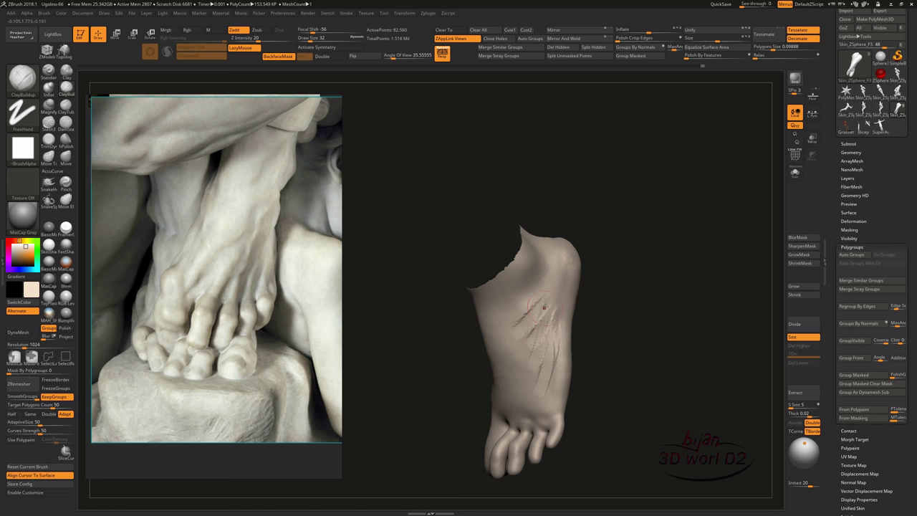
pyautogui.moveTo(538, 344); pyautogui.dragTo(681, 397)
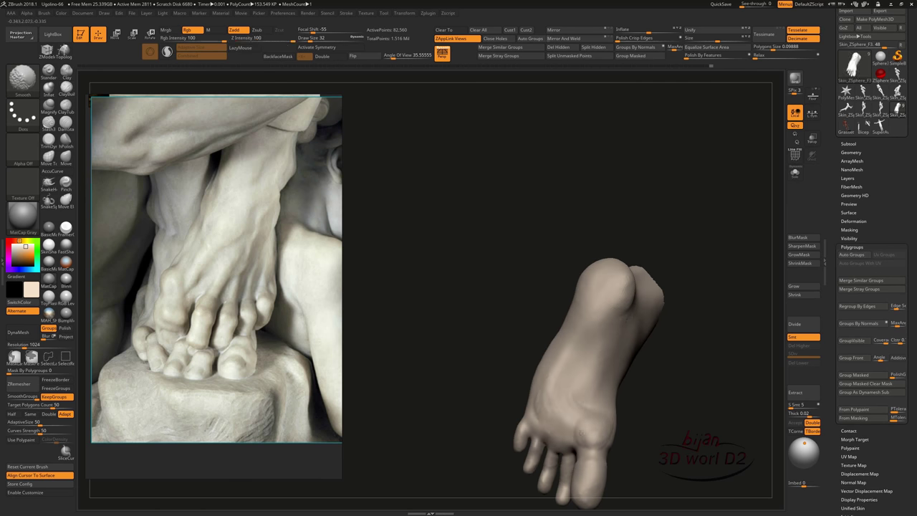
pyautogui.moveTo(583, 432)
pyautogui.mouseDown()
pyautogui.moveTo(609, 303)
pyautogui.moveTo(534, 372)
pyautogui.mouseUp()
pyautogui.moveTo(609, 344)
pyautogui.mouseDown()
pyautogui.moveTo(661, 328)
pyautogui.moveTo(590, 331)
pyautogui.moveTo(674, 286)
pyautogui.moveTo(532, 329)
pyautogui.moveTo(551, 345)
pyautogui.mouseUp()
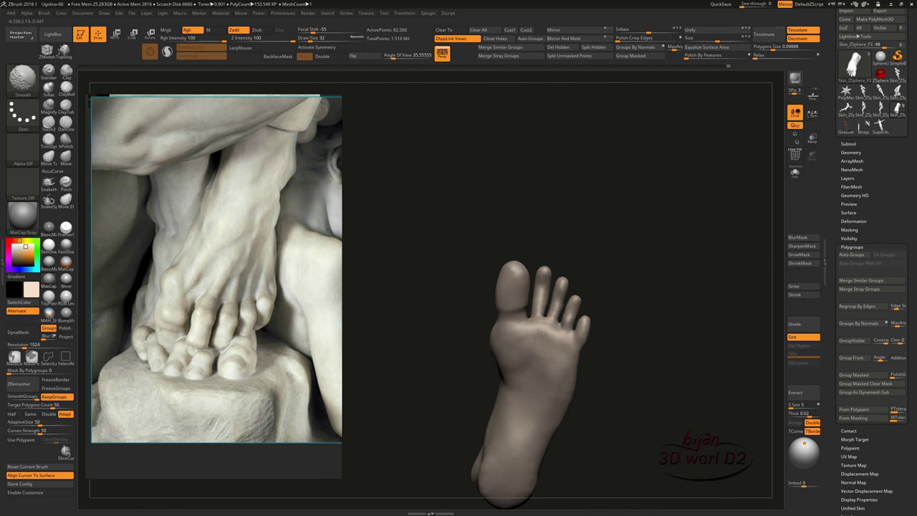
pyautogui.moveTo(655, 370); pyautogui.dragTo(487, 267)
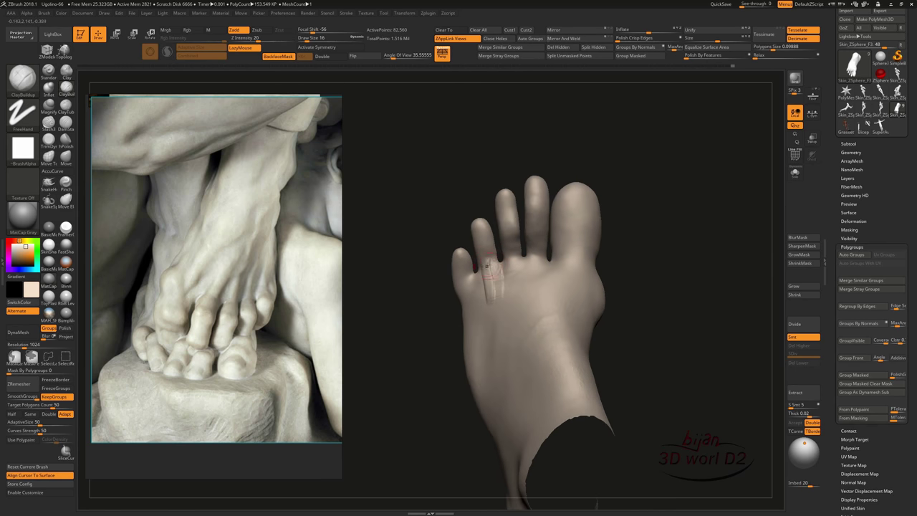
pyautogui.keyDown('shift'); pyautogui.moveTo(570, 248); pyautogui.dragTo(536, 275); pyautogui.keyUp('shift')
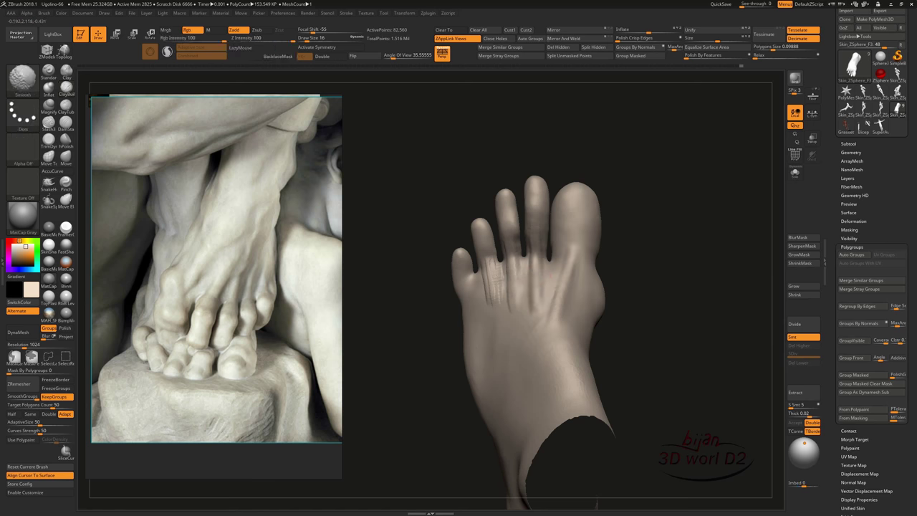
# Step: Orbit the foot to check the toes, top and sole from all sides
pyautogui.moveTo(459, 271)
pyautogui.mouseDown()
pyautogui.moveTo(559, 270)
pyautogui.moveTo(552, 305)
pyautogui.mouseUp()
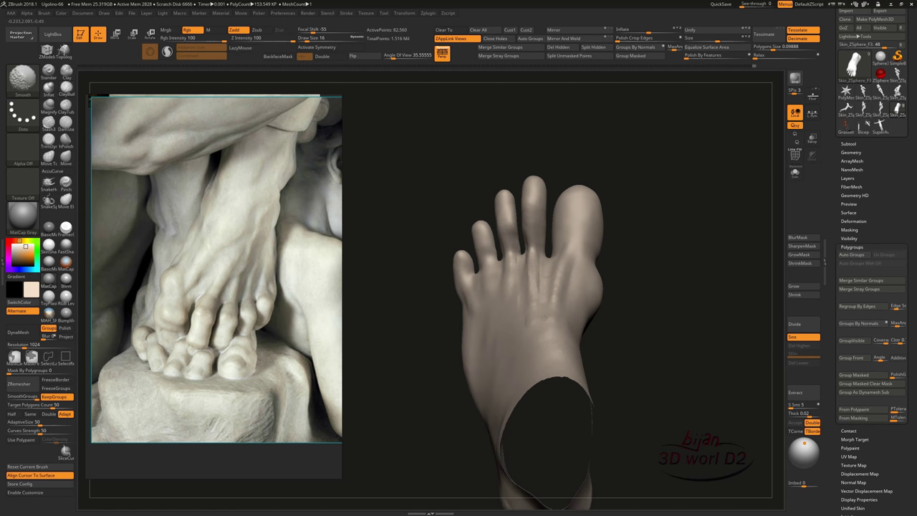
pyautogui.moveTo(659, 326)
pyautogui.mouseDown()
pyautogui.moveTo(661, 404)
pyautogui.moveTo(593, 205)
pyautogui.moveTo(592, 403)
pyautogui.moveTo(641, 322)
pyautogui.moveTo(616, 407)
pyautogui.moveTo(554, 380)
pyautogui.mouseUp()
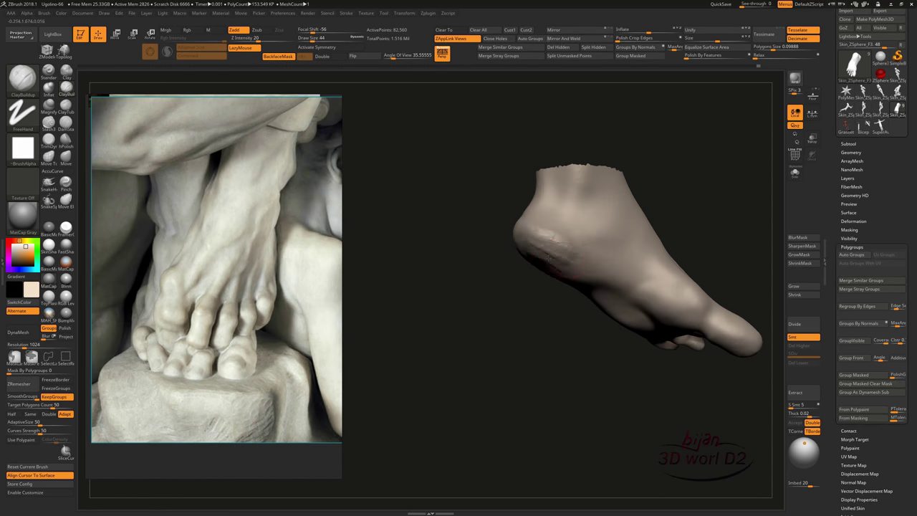
pyautogui.moveTo(548, 254)
pyautogui.mouseDown()
pyautogui.moveTo(526, 285)
pyautogui.moveTo(547, 329)
pyautogui.moveTo(614, 404)
pyautogui.moveTo(607, 350)
pyautogui.moveTo(474, 282)
pyautogui.mouseUp()
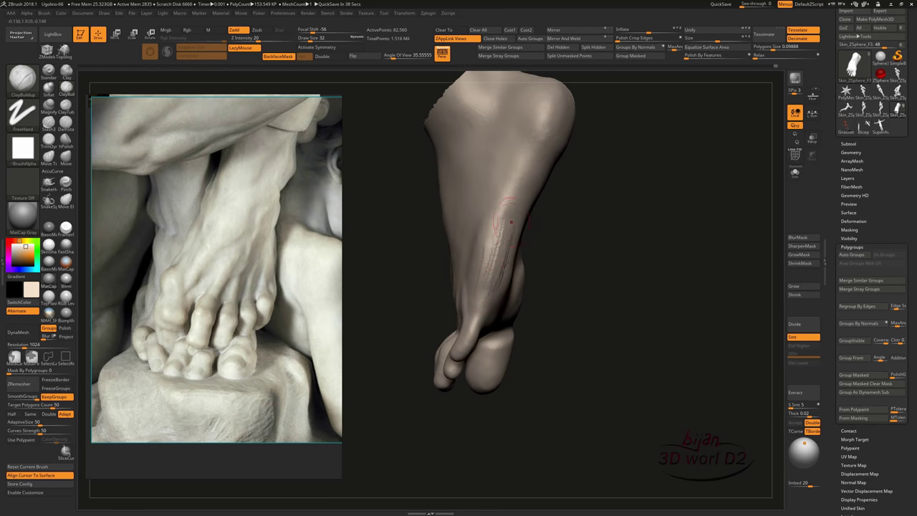
pyautogui.moveTo(511, 222)
pyautogui.mouseDown()
pyautogui.moveTo(621, 293)
pyautogui.moveTo(545, 347)
pyautogui.moveTo(641, 379)
pyautogui.moveTo(618, 266)
pyautogui.moveTo(688, 379)
pyautogui.moveTo(622, 464)
pyautogui.mouseUp()
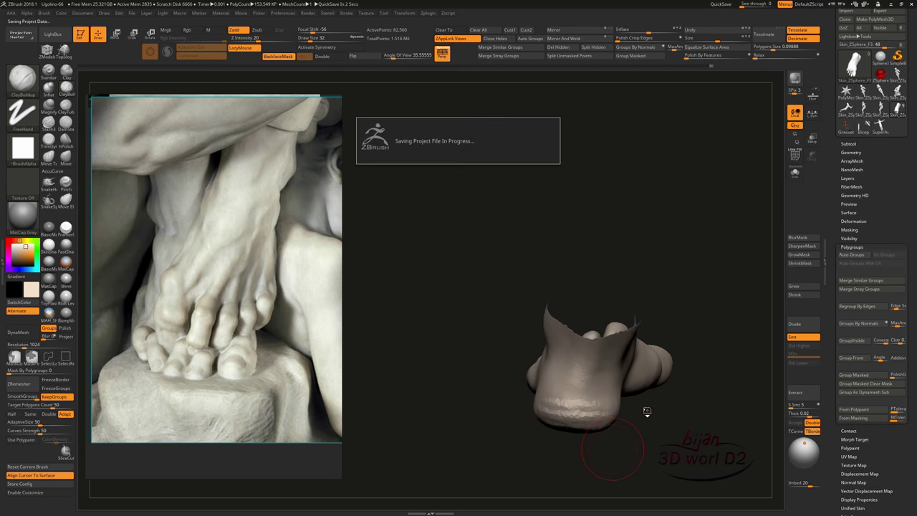
pyautogui.moveTo(647, 411)
pyautogui.mouseDown()
pyautogui.moveTo(618, 434)
pyautogui.moveTo(630, 372)
pyautogui.moveTo(617, 273)
pyautogui.moveTo(561, 291)
pyautogui.moveTo(494, 366)
pyautogui.moveTo(537, 364)
pyautogui.mouseUp()
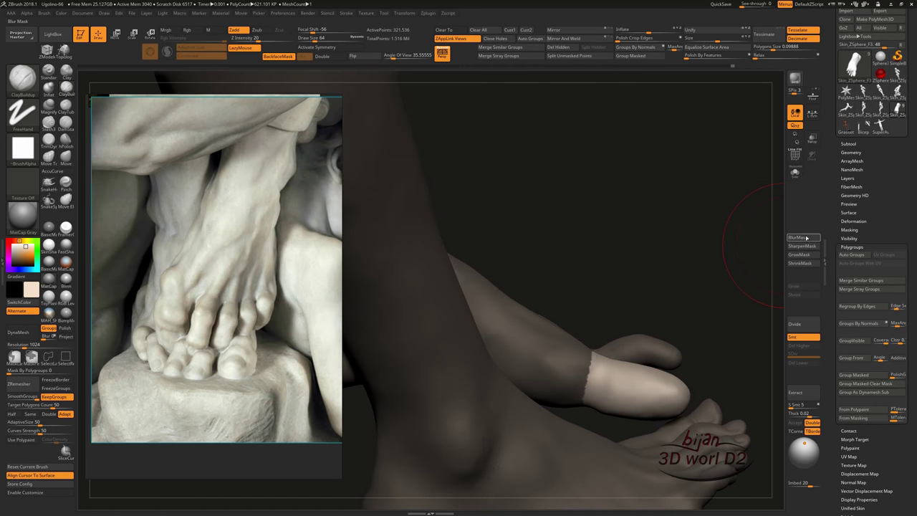
# Step: Tilt the masked big toe about 35 degrees over its neighbour with the Transpose gizmo
pyautogui.press('w')
pyautogui.moveTo(629, 405); pyautogui.dragTo(641, 387)
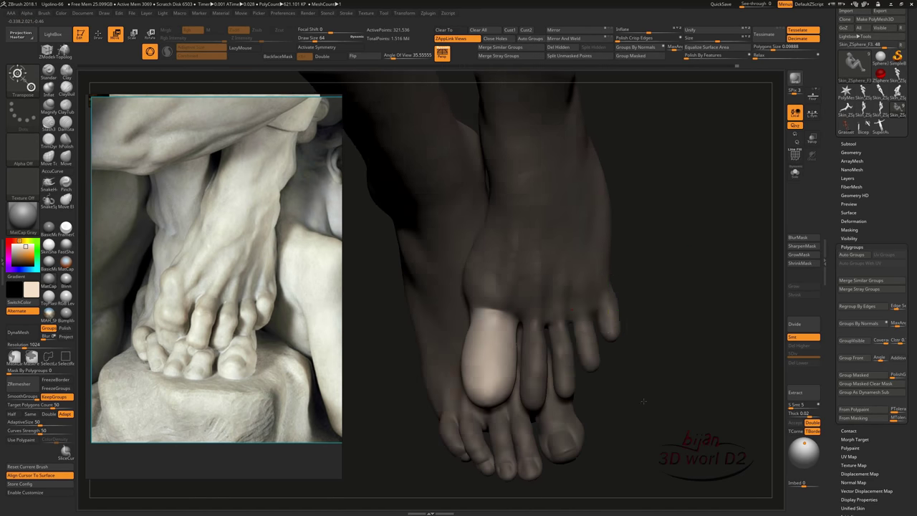
pyautogui.press('q')
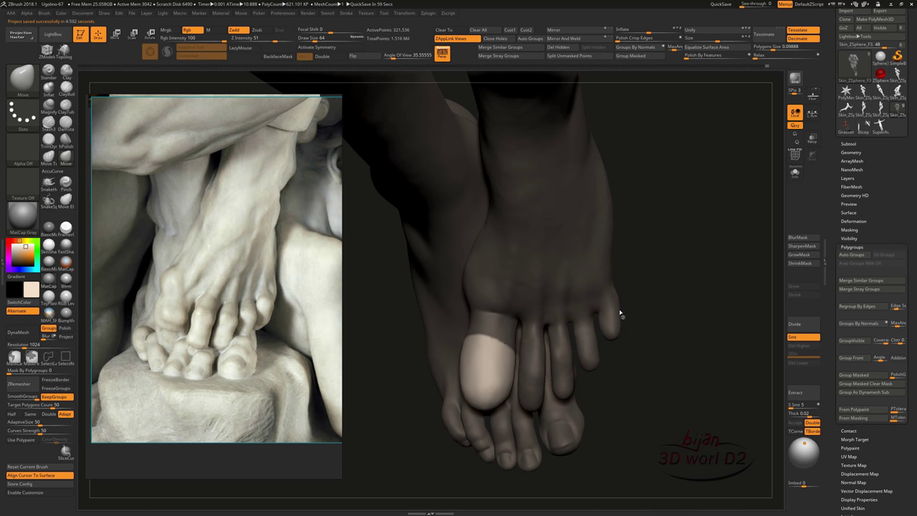
pyautogui.moveTo(619, 309)
pyautogui.mouseDown()
pyautogui.moveTo(687, 379)
pyautogui.moveTo(775, 272)
pyautogui.mouseUp()
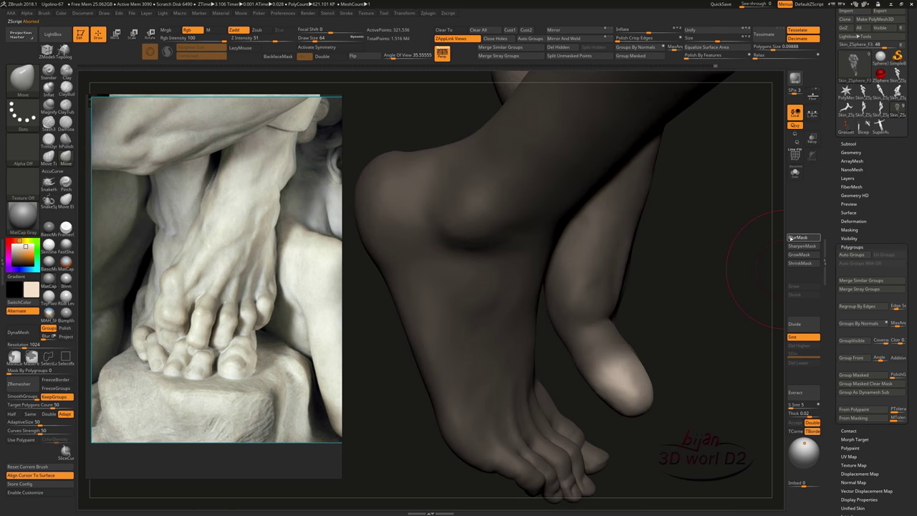
pyautogui.press('w')
pyautogui.moveTo(604, 286)
pyautogui.mouseDown()
pyautogui.moveTo(614, 374)
pyautogui.moveTo(617, 351)
pyautogui.moveTo(552, 337)
pyautogui.moveTo(609, 429)
pyautogui.mouseUp()
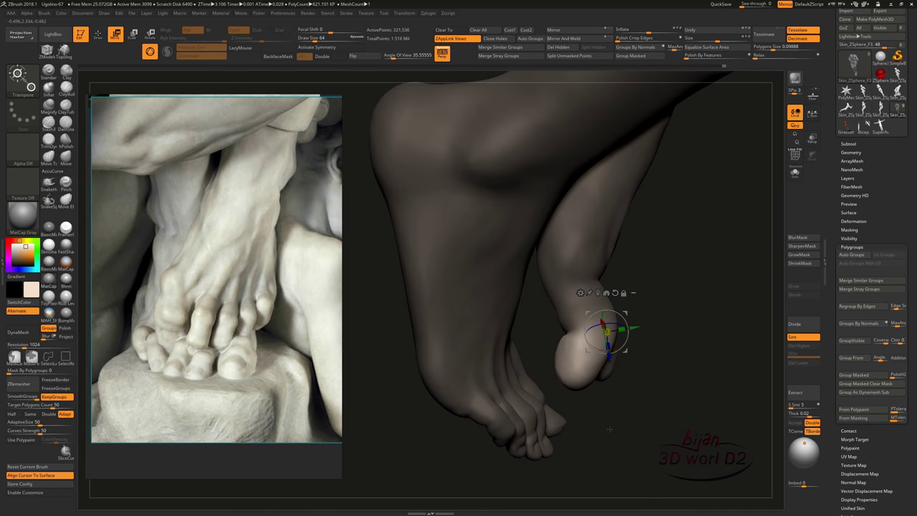
pyautogui.moveTo(530, 305)
pyautogui.mouseDown()
pyautogui.moveTo(416, 334)
pyautogui.moveTo(430, 420)
pyautogui.moveTo(513, 260)
pyautogui.mouseUp()
pyautogui.press('q')
# Step: Smooth away the bump on the big toe with ClayBuildup and Smooth
pyautogui.press('b')
pyautogui.press('c')
pyautogui.press('b')
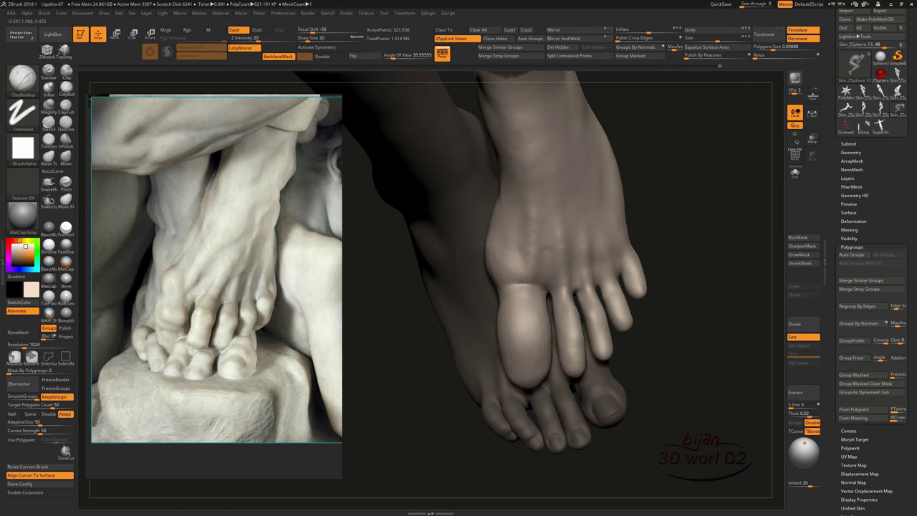
pyautogui.keyDown('shift'); pyautogui.moveTo(430, 337); pyautogui.dragTo(458, 301); pyautogui.keyUp('shift')
pyautogui.moveTo(494, 265)
pyautogui.keyDown('shift'); pyautogui.mouseDown()
pyautogui.moveTo(512, 294)
pyautogui.moveTo(516, 332)
pyautogui.mouseUp(); pyautogui.keyUp('shift')
pyautogui.moveTo(527, 279)
pyautogui.mouseDown()
pyautogui.moveTo(690, 334)
pyautogui.moveTo(643, 364)
pyautogui.mouseUp()
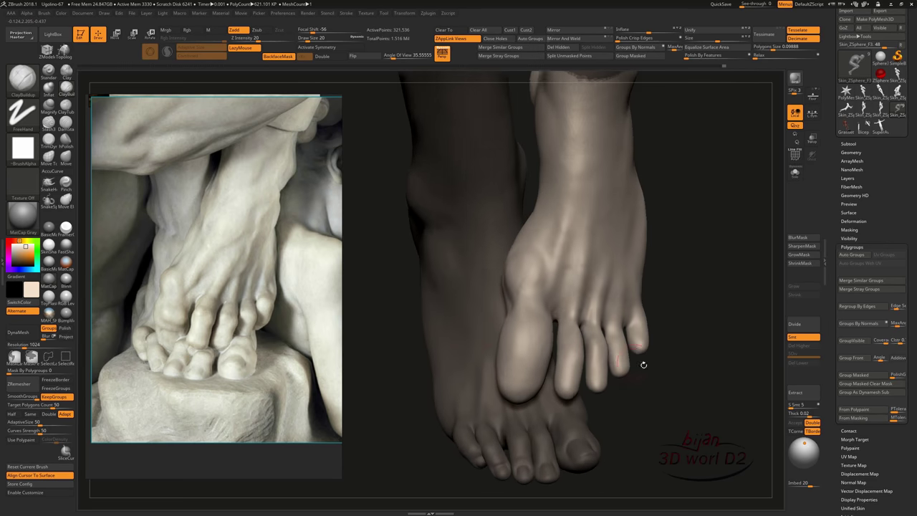
pyautogui.moveTo(501, 294); pyautogui.dragTo(542, 281)
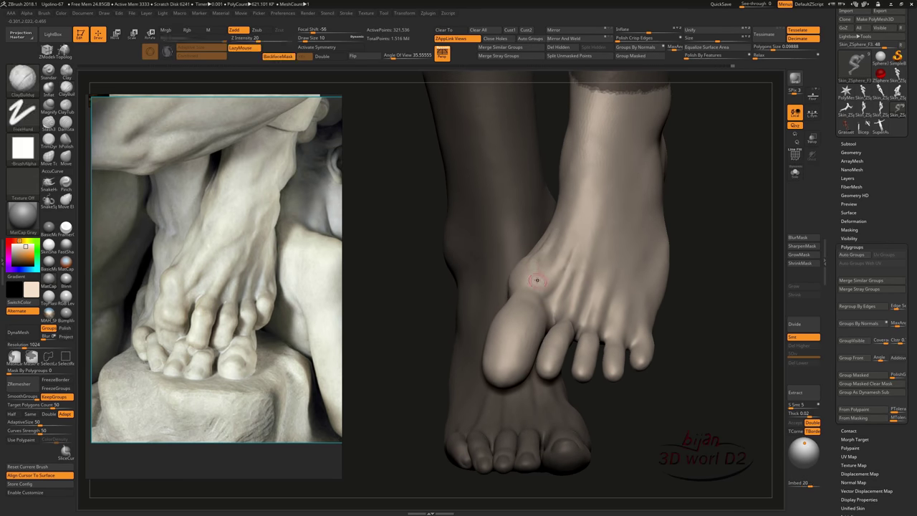
pyautogui.moveTo(700, 283); pyautogui.dragTo(662, 391)
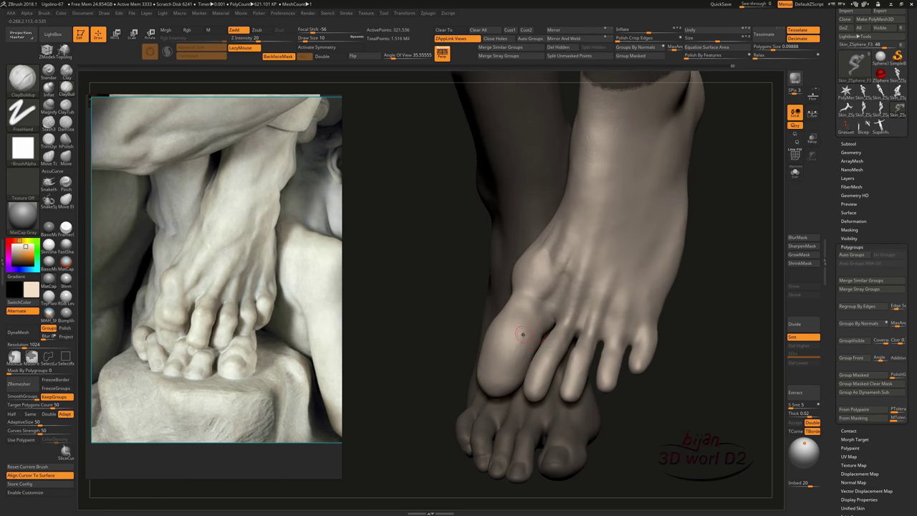
pyautogui.moveTo(439, 337); pyautogui.dragTo(405, 344)
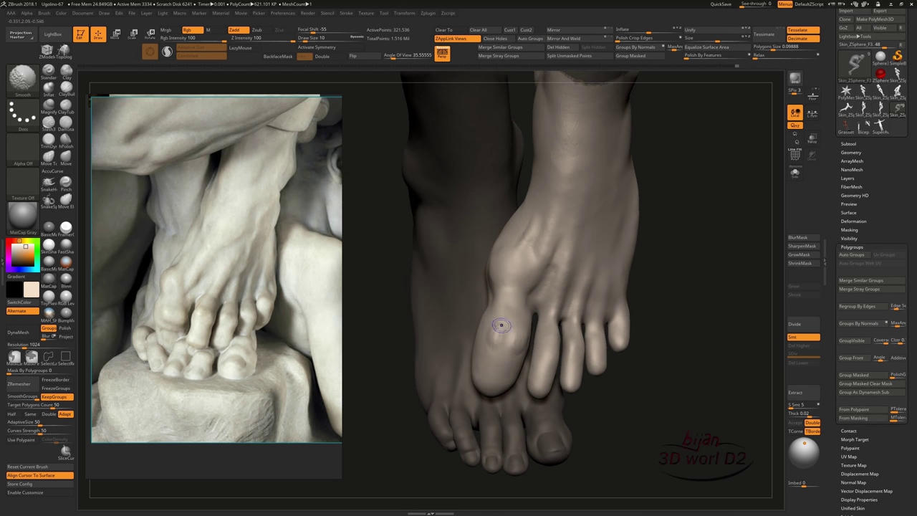
# Step: Carve crease lines on the second toe with the DamStandard brush
pyautogui.moveTo(501, 324); pyautogui.dragTo(435, 392)
pyautogui.moveTo(540, 326)
pyautogui.mouseDown()
pyautogui.moveTo(495, 320)
pyautogui.moveTo(473, 337)
pyautogui.mouseUp()
pyautogui.moveTo(540, 322)
pyautogui.mouseDown()
pyautogui.moveTo(690, 389)
pyautogui.moveTo(671, 328)
pyautogui.moveTo(512, 268)
pyautogui.moveTo(526, 278)
pyautogui.mouseUp()
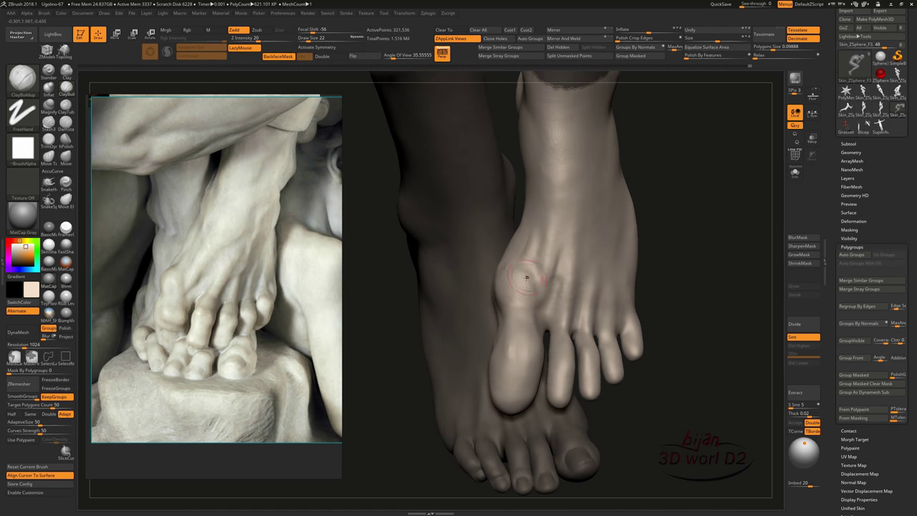
pyautogui.moveTo(662, 416)
pyautogui.mouseDown()
pyautogui.moveTo(675, 391)
pyautogui.moveTo(473, 315)
pyautogui.moveTo(522, 368)
pyautogui.moveTo(505, 351)
pyautogui.mouseUp()
pyautogui.moveTo(667, 420); pyautogui.dragTo(489, 356)
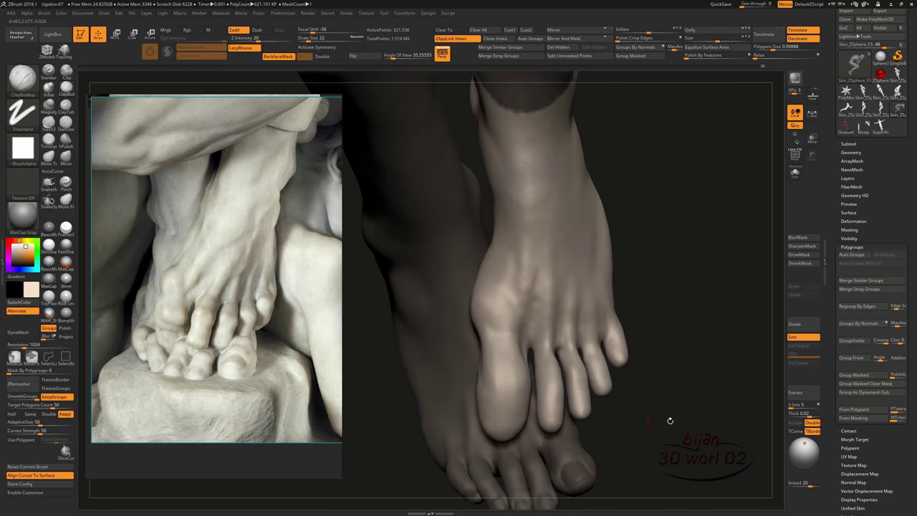
pyautogui.moveTo(696, 391); pyautogui.dragTo(512, 377)
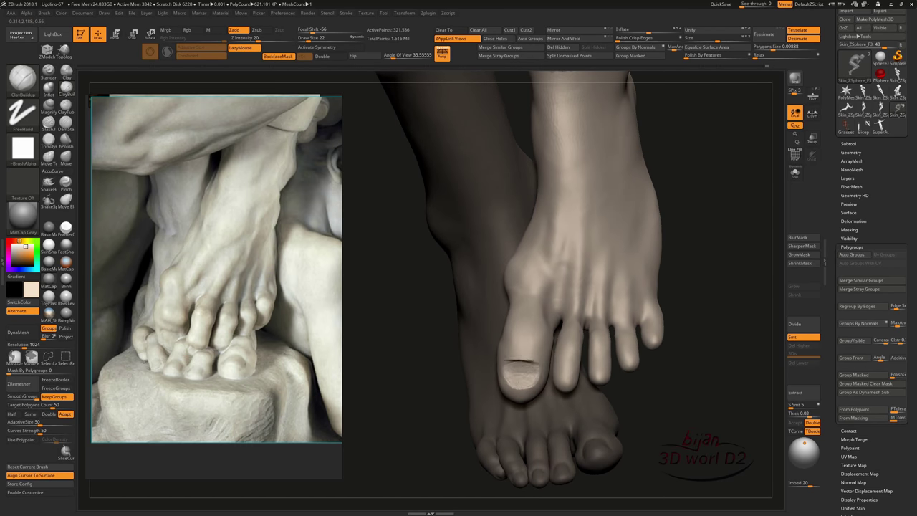
pyautogui.press('b')
pyautogui.press('d')
pyautogui.press('s')
pyautogui.moveTo(530, 382); pyautogui.dragTo(559, 373)
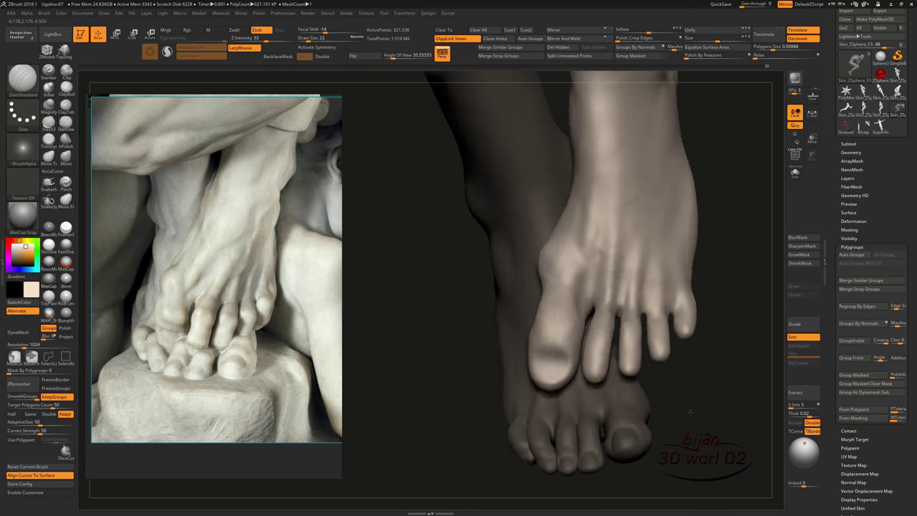
pyautogui.moveTo(465, 427); pyautogui.dragTo(502, 402)
pyautogui.moveTo(582, 387); pyautogui.dragTo(583, 349)
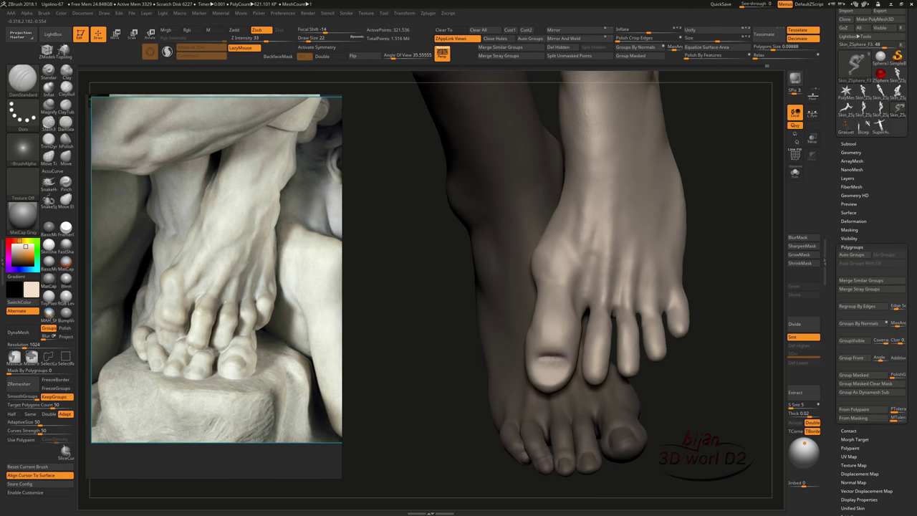
# Step: Switch back to ClayBuildup and isolate a single toe, hiding the rest of the feet
pyautogui.press('b')
pyautogui.press('c')
pyautogui.press('b')
pyautogui.moveTo(688, 401); pyautogui.dragTo(666, 393)
pyautogui.keyDown('shift'); pyautogui.moveTo(546, 378); pyautogui.dragTo(558, 387); pyautogui.keyUp('shift')
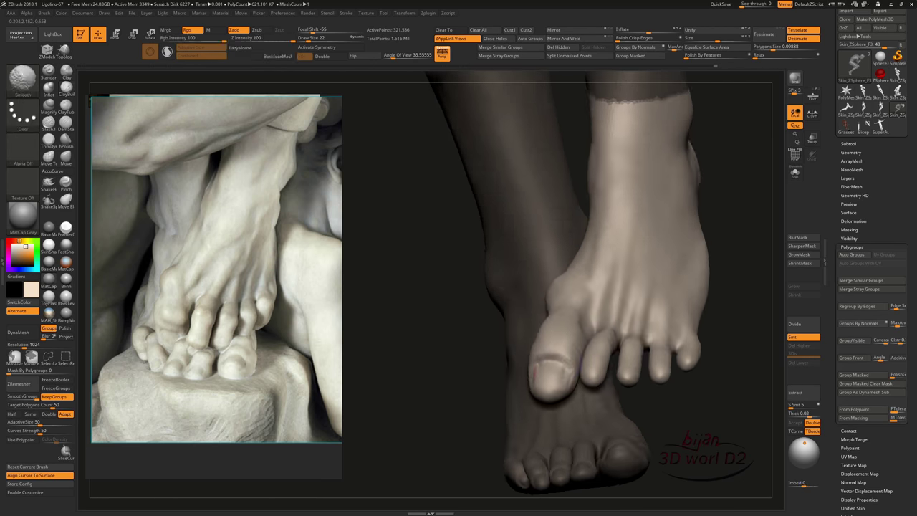
pyautogui.moveTo(696, 392)
pyautogui.mouseDown()
pyautogui.moveTo(662, 390)
pyautogui.moveTo(644, 417)
pyautogui.moveTo(573, 372)
pyautogui.mouseUp()
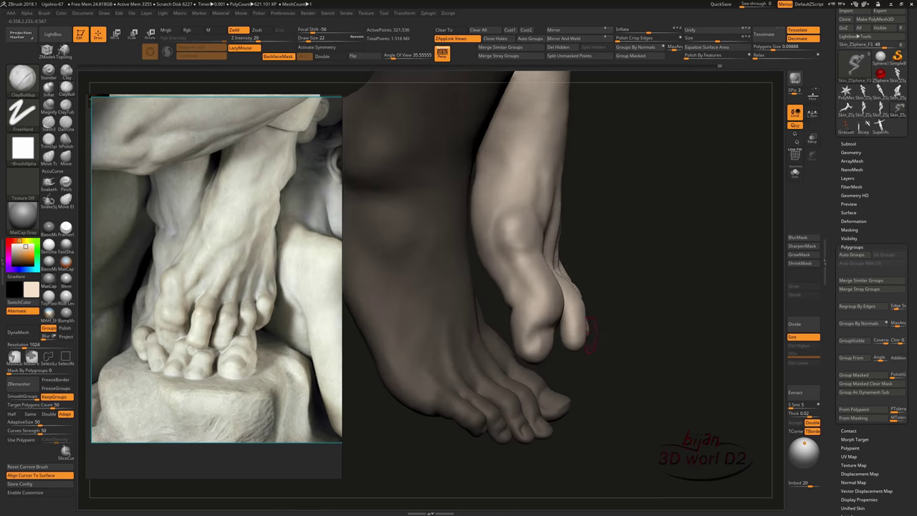
pyautogui.keyDown('ctrl'); pyautogui.keyDown('shift'); pyautogui.click(555, 308); pyautogui.keyUp('shift'); pyautogui.keyUp('ctrl')
pyautogui.moveTo(587, 337); pyautogui.dragTo(595, 330)
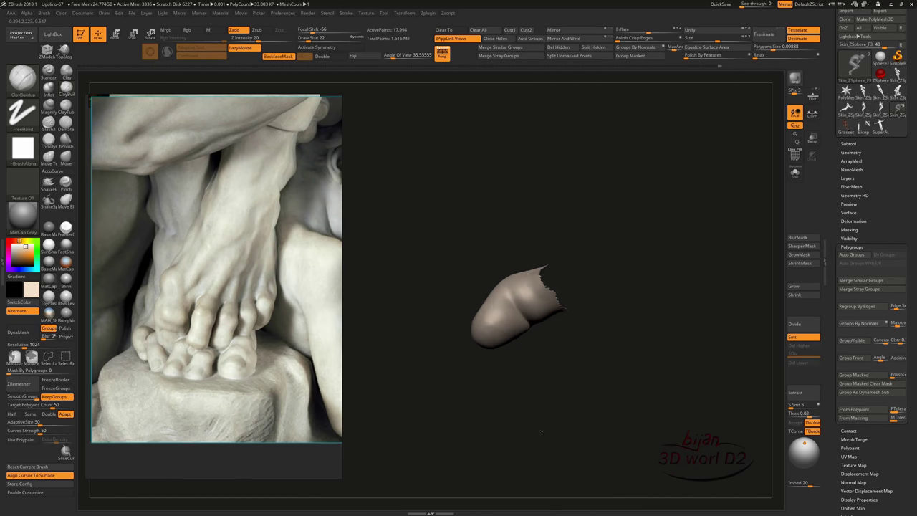
# Step: Build up a toenail on the isolated toe with ClayBuildup
pyautogui.moveTo(595, 401)
pyautogui.mouseDown()
pyautogui.moveTo(562, 420)
pyautogui.moveTo(508, 342)
pyautogui.mouseUp()
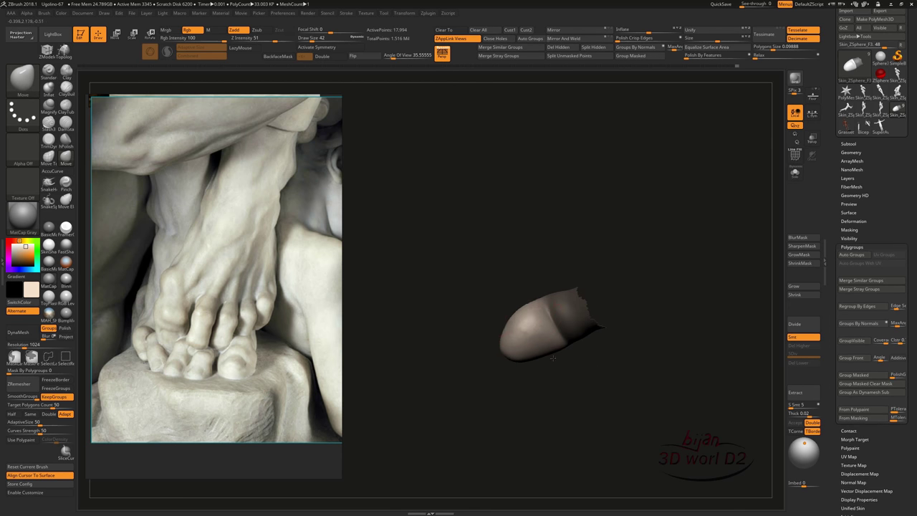
pyautogui.moveTo(564, 422); pyautogui.dragTo(604, 399)
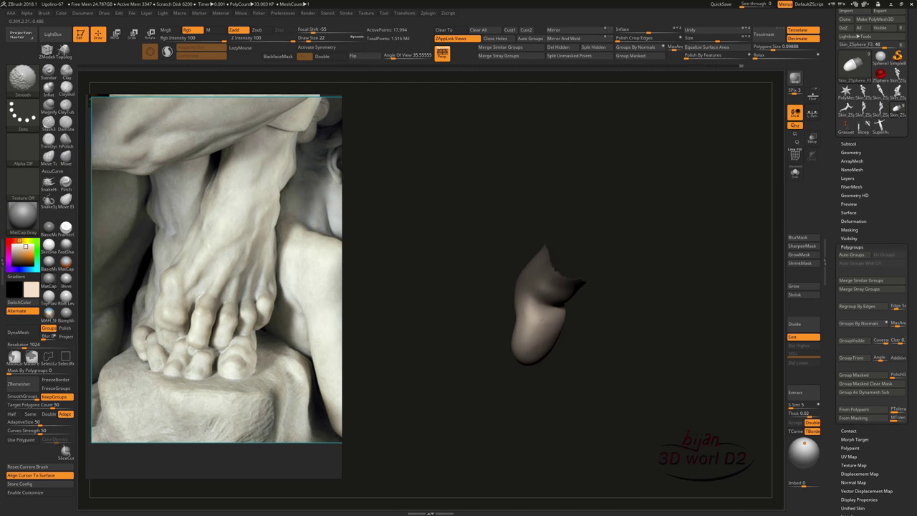
pyautogui.moveTo(536, 384); pyautogui.dragTo(496, 374)
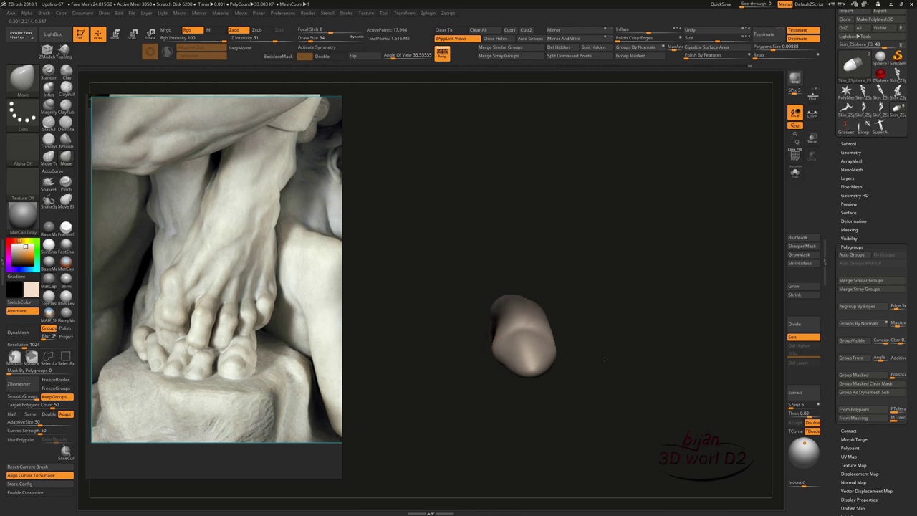
pyautogui.moveTo(499, 362); pyautogui.dragTo(585, 401)
pyautogui.press('b')
pyautogui.press('c')
pyautogui.press('b')
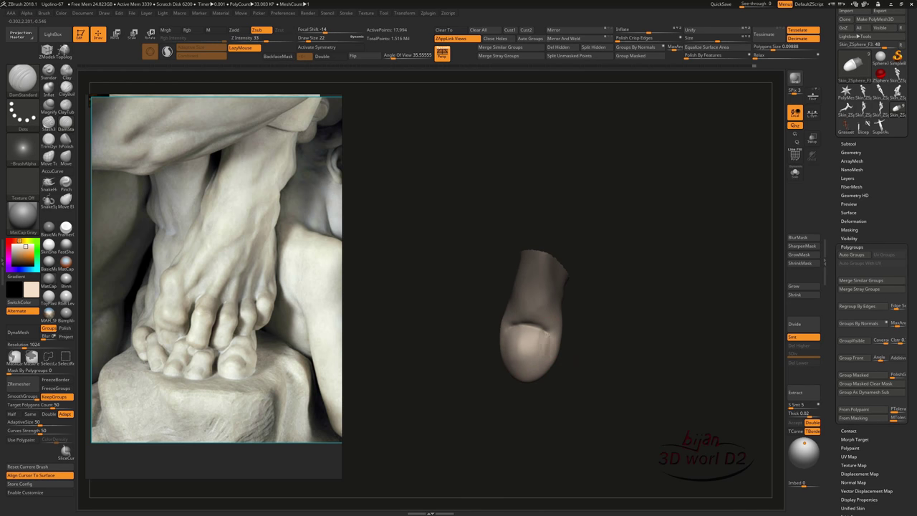
pyautogui.moveTo(530, 358); pyautogui.dragTo(505, 337)
# Step: Smooth the toe surface and check the nail from several angles
pyautogui.press('shift')
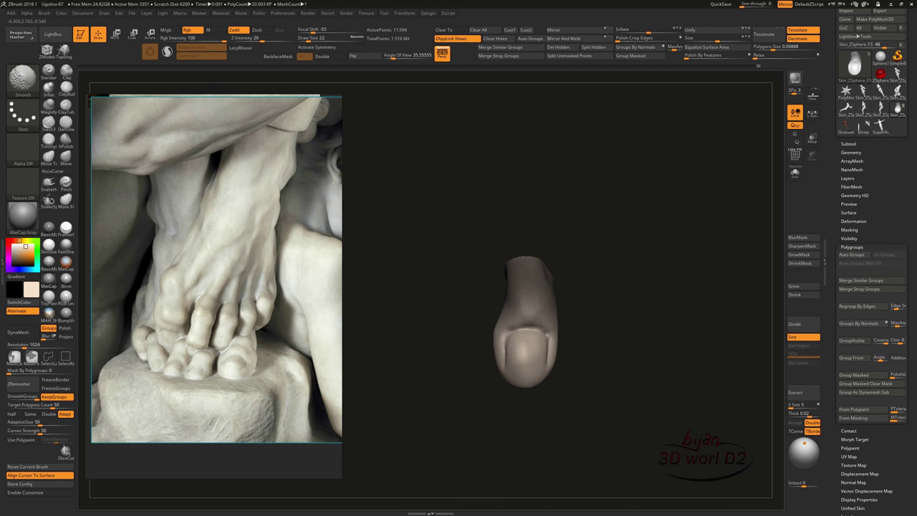
pyautogui.moveTo(545, 444); pyautogui.dragTo(568, 423)
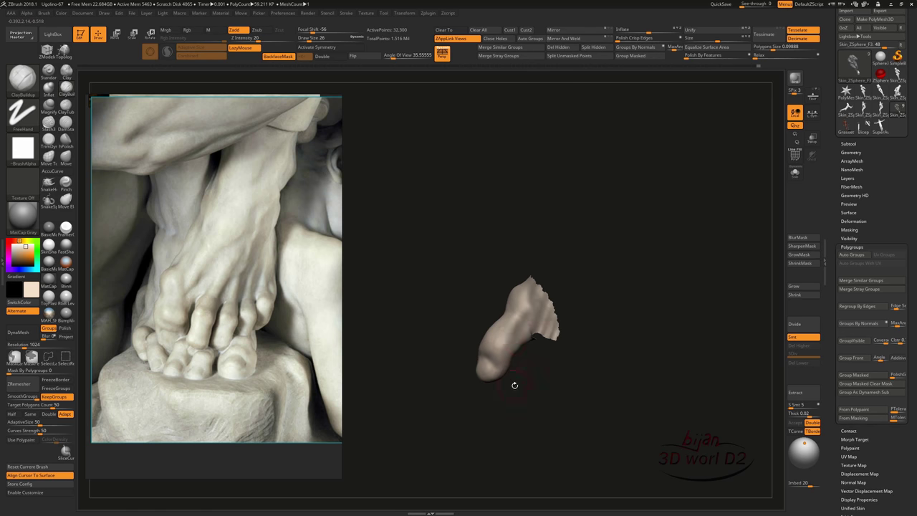
pyautogui.moveTo(541, 373)
pyautogui.keyDown('shift'); pyautogui.mouseDown()
pyautogui.moveTo(566, 362)
pyautogui.moveTo(552, 358)
pyautogui.mouseUp(); pyautogui.keyUp('shift')
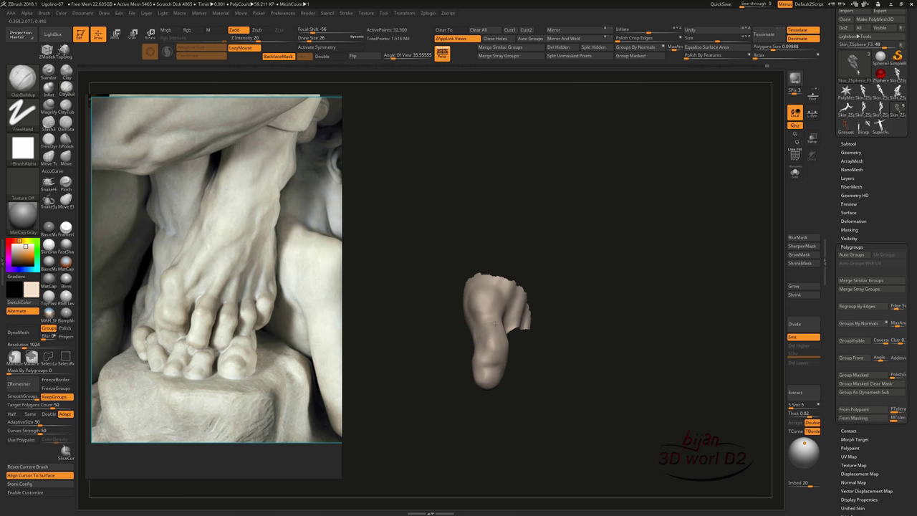
pyautogui.moveTo(494, 324)
pyautogui.mouseDown()
pyautogui.moveTo(535, 351)
pyautogui.moveTo(579, 436)
pyautogui.moveTo(648, 360)
pyautogui.moveTo(647, 395)
pyautogui.moveTo(661, 385)
pyautogui.moveTo(637, 417)
pyautogui.moveTo(630, 376)
pyautogui.moveTo(628, 400)
pyautogui.moveTo(500, 366)
pyautogui.moveTo(621, 367)
pyautogui.moveTo(660, 399)
pyautogui.moveTo(454, 335)
pyautogui.moveTo(503, 331)
pyautogui.moveTo(559, 373)
pyautogui.moveTo(632, 387)
pyautogui.moveTo(544, 358)
pyautogui.moveTo(603, 380)
pyautogui.mouseUp()
# Step: Rotate the masked toe about 6.6 degrees with the Transpose gizmo
pyautogui.press('ctrl')
pyautogui.press('w')
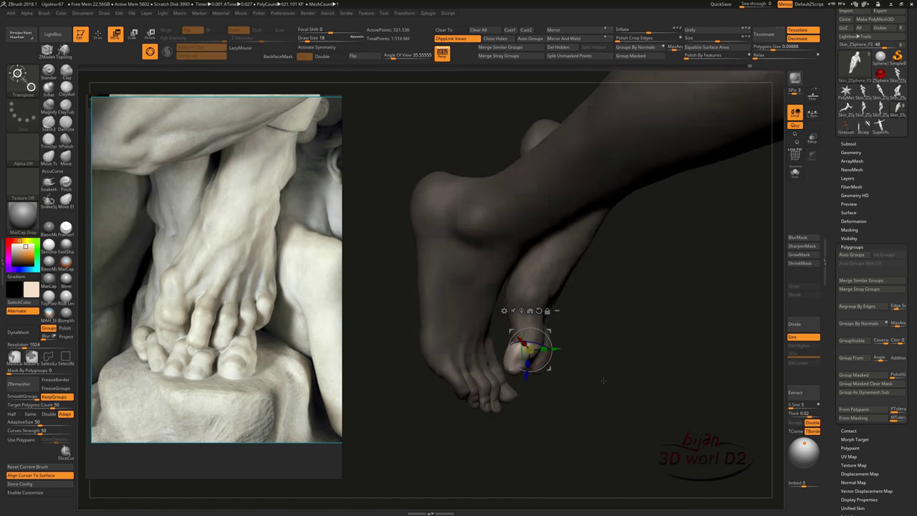
pyautogui.moveTo(551, 350); pyautogui.dragTo(547, 337)
pyautogui.moveTo(613, 408)
pyautogui.mouseDown()
pyautogui.moveTo(620, 409)
pyautogui.moveTo(545, 444)
pyautogui.moveTo(648, 407)
pyautogui.moveTo(548, 355)
pyautogui.mouseUp()
pyautogui.press('q')
# Step: Invert the mask to free the big toe, check its pose, then isolate the toe area
pyautogui.keyDown('ctrl'); pyautogui.click(518, 463); pyautogui.keyUp('ctrl')
pyautogui.press('w')
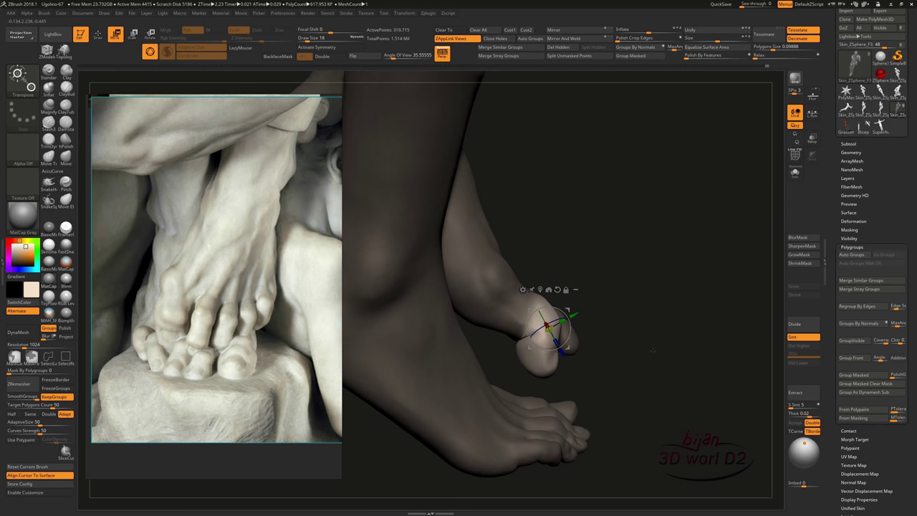
pyautogui.moveTo(652, 349); pyautogui.dragTo(648, 351)
pyautogui.press('q')
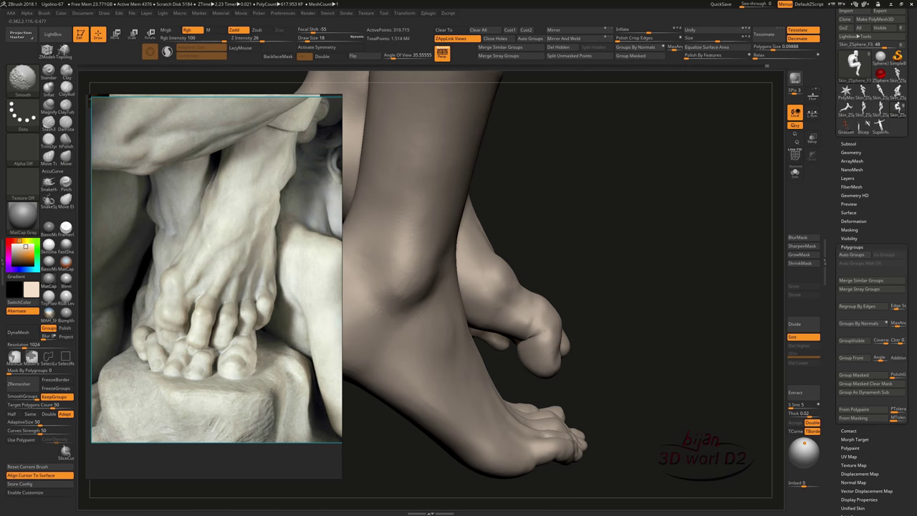
pyautogui.keyDown('ctrl'); pyautogui.keyDown('shift'); pyautogui.click(548, 329); pyautogui.keyUp('shift'); pyautogui.keyUp('ctrl')
pyautogui.moveTo(669, 231); pyautogui.dragTo(548, 321)
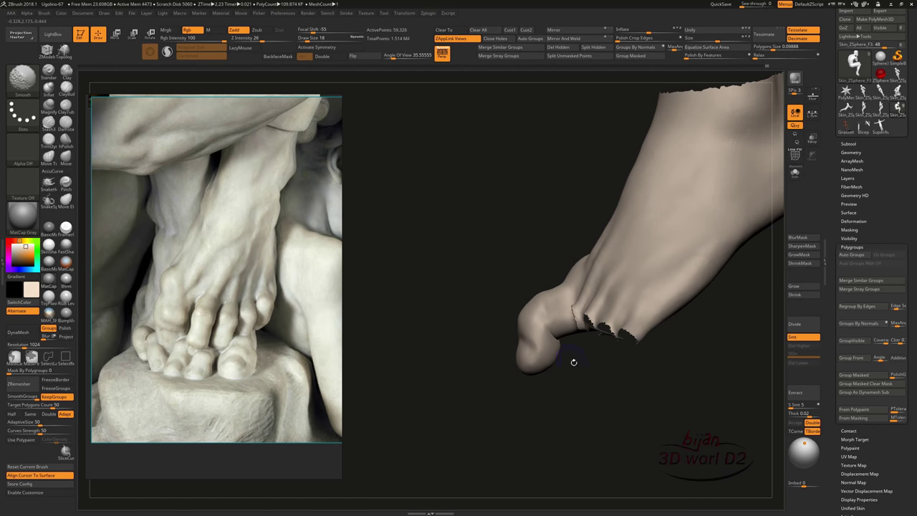
# Step: Build up the isolated big toe's volume with ClayBuildup
pyautogui.moveTo(574, 362)
pyautogui.mouseDown()
pyautogui.moveTo(629, 327)
pyautogui.moveTo(610, 316)
pyautogui.mouseUp()
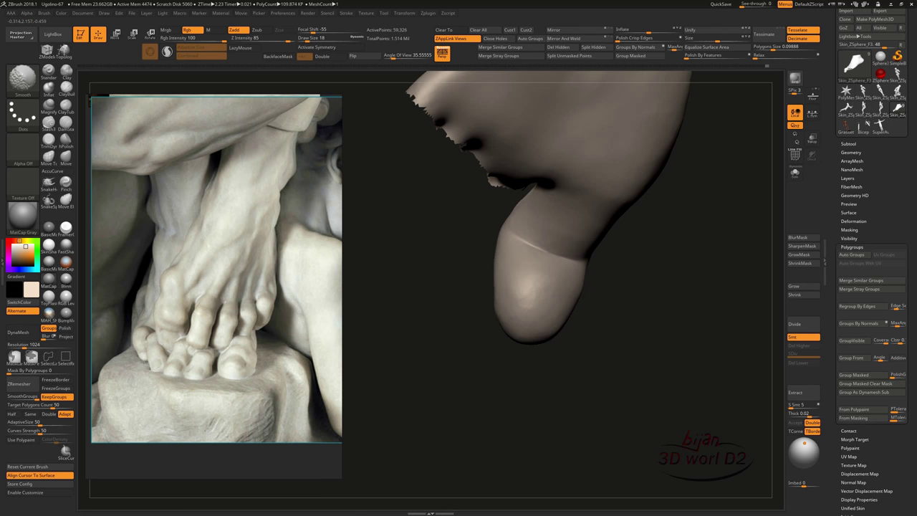
pyautogui.moveTo(655, 284)
pyautogui.mouseDown()
pyautogui.moveTo(593, 400)
pyautogui.moveTo(456, 385)
pyautogui.mouseUp()
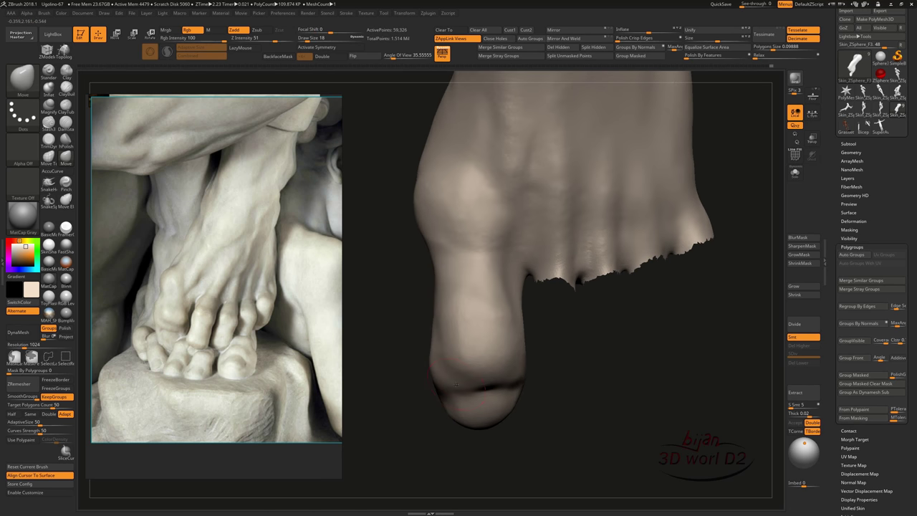
pyautogui.moveTo(578, 384); pyautogui.dragTo(545, 344)
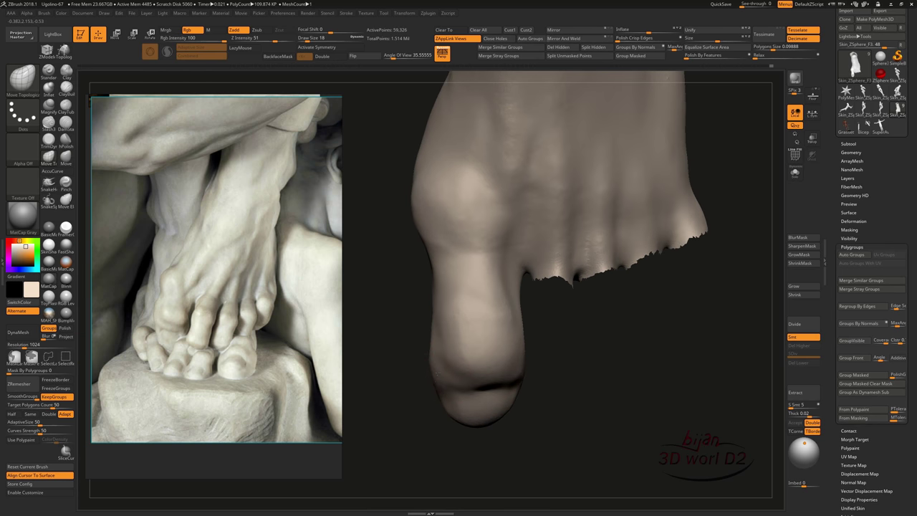
pyautogui.moveTo(507, 387)
pyautogui.mouseDown()
pyautogui.moveTo(583, 369)
pyautogui.moveTo(575, 423)
pyautogui.moveTo(449, 359)
pyautogui.moveTo(544, 358)
pyautogui.moveTo(495, 369)
pyautogui.moveTo(490, 418)
pyautogui.moveTo(623, 405)
pyautogui.moveTo(535, 419)
pyautogui.moveTo(550, 335)
pyautogui.moveTo(587, 410)
pyautogui.mouseUp()
pyautogui.press('b')
pyautogui.press('c')
pyautogui.press('b')
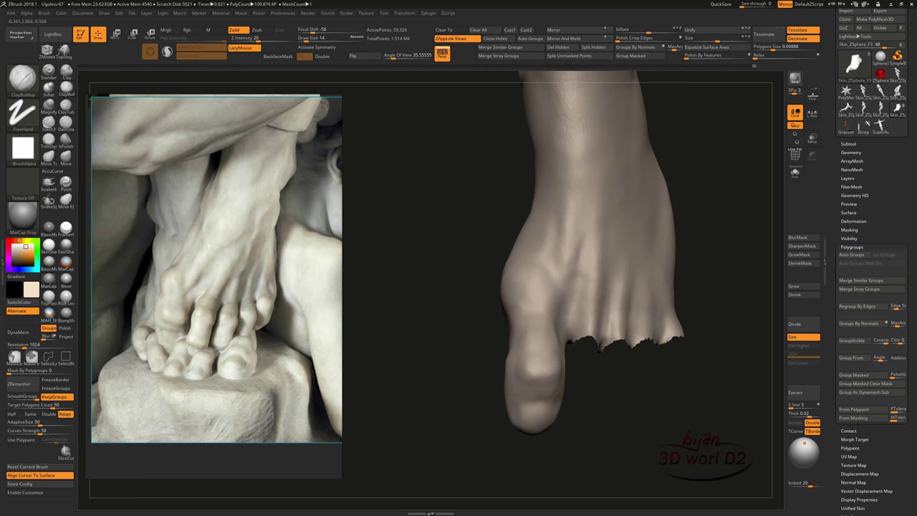
pyautogui.moveTo(527, 327)
pyautogui.mouseDown()
pyautogui.moveTo(610, 426)
pyautogui.moveTo(563, 347)
pyautogui.moveTo(597, 426)
pyautogui.mouseUp()
# Step: Carve the big toe's nail edge with DamStandard and smooth the surface
pyautogui.press('b')
pyautogui.press('d')
pyautogui.press('s')
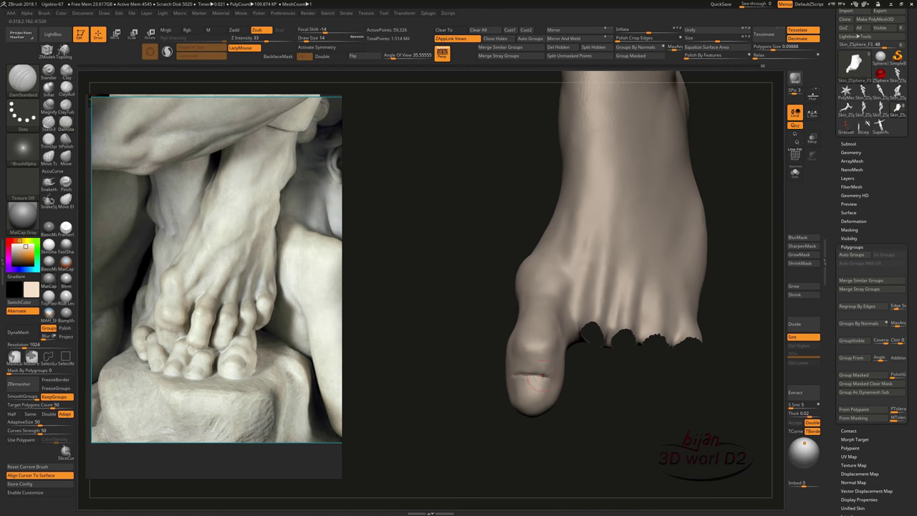
pyautogui.moveTo(521, 374)
pyautogui.mouseDown()
pyautogui.moveTo(617, 439)
pyautogui.moveTo(576, 386)
pyautogui.moveTo(549, 395)
pyautogui.moveTo(622, 353)
pyautogui.mouseUp()
pyautogui.moveTo(598, 440); pyautogui.dragTo(602, 473)
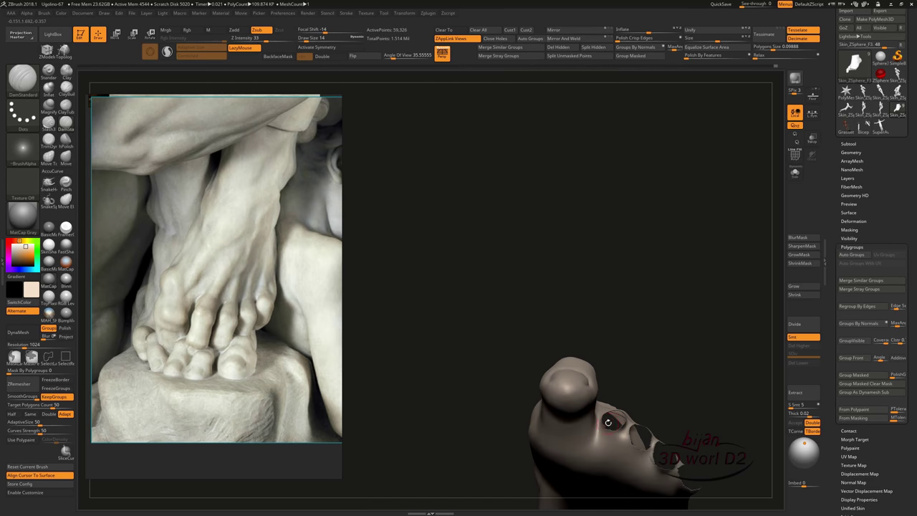
pyautogui.moveTo(576, 389)
pyautogui.mouseDown()
pyautogui.moveTo(515, 445)
pyautogui.moveTo(590, 434)
pyautogui.moveTo(560, 379)
pyautogui.moveTo(645, 415)
pyautogui.moveTo(706, 397)
pyautogui.moveTo(687, 372)
pyautogui.mouseUp()
pyautogui.press('b')
pyautogui.press('c')
pyautogui.press('b')
pyautogui.press('b')
pyautogui.press('d')
pyautogui.press('s')
pyautogui.moveTo(428, 234)
pyautogui.mouseDown()
pyautogui.moveTo(608, 188)
pyautogui.moveTo(616, 215)
pyautogui.moveTo(509, 195)
pyautogui.moveTo(489, 230)
pyautogui.moveTo(541, 185)
pyautogui.moveTo(502, 236)
pyautogui.moveTo(460, 357)
pyautogui.moveTo(478, 299)
pyautogui.moveTo(573, 272)
pyautogui.moveTo(559, 422)
pyautogui.moveTo(544, 403)
pyautogui.moveTo(628, 456)
pyautogui.moveTo(635, 436)
pyautogui.moveTo(515, 330)
pyautogui.mouseUp()
pyautogui.press('b')
# Step: Isolate and inspect the second toe, then show the foot again with the leg hidden
pyautogui.press('c')
pyautogui.press('b')
pyautogui.moveTo(652, 437)
pyautogui.mouseDown()
pyautogui.moveTo(537, 335)
pyautogui.moveTo(552, 316)
pyautogui.mouseUp()
pyautogui.moveTo(636, 412); pyautogui.dragTo(545, 329)
pyautogui.keyDown('ctrl'); pyautogui.keyDown('shift'); pyautogui.click(507, 369); pyautogui.keyUp('shift'); pyautogui.keyUp('ctrl')
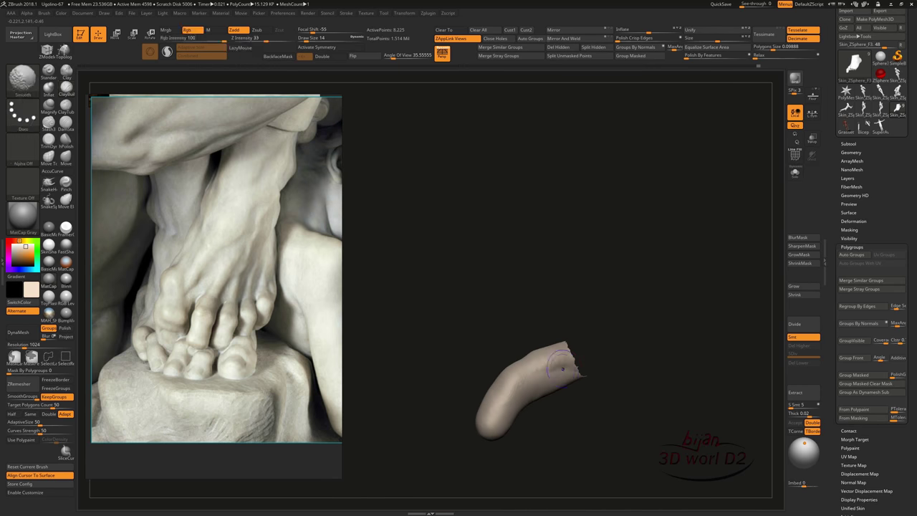
pyautogui.moveTo(582, 369)
pyautogui.mouseDown()
pyautogui.moveTo(634, 378)
pyautogui.moveTo(555, 433)
pyautogui.moveTo(561, 337)
pyautogui.moveTo(610, 387)
pyautogui.mouseUp()
pyautogui.keyDown('ctrl'); pyautogui.keyDown('shift'); pyautogui.click(555, 434); pyautogui.keyUp('shift'); pyautogui.keyUp('ctrl')
pyautogui.keyDown('ctrl'); pyautogui.keyDown('shift'); pyautogui.click(553, 390); pyautogui.keyUp('shift'); pyautogui.keyUp('ctrl')
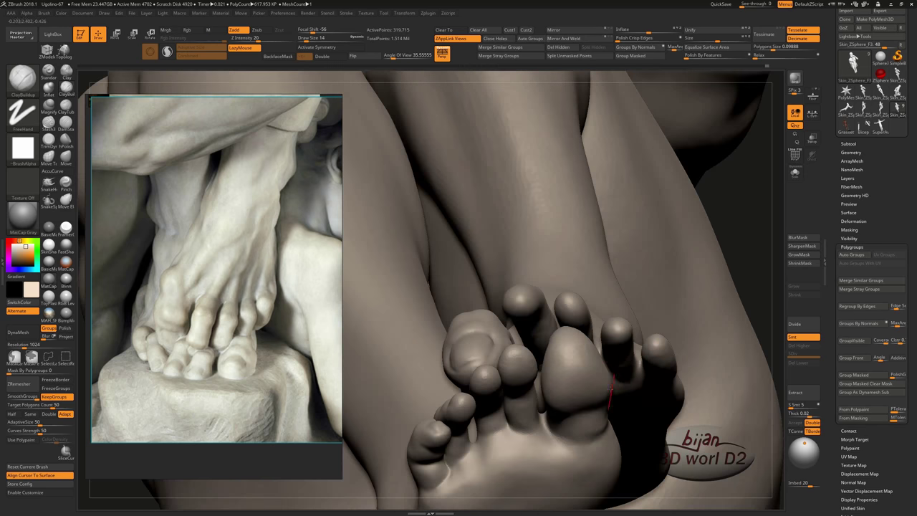
pyautogui.moveTo(563, 226)
pyautogui.mouseDown()
pyautogui.moveTo(655, 364)
pyautogui.moveTo(527, 331)
pyautogui.moveTo(696, 280)
pyautogui.moveTo(688, 225)
pyautogui.moveTo(555, 309)
pyautogui.mouseUp()
pyautogui.keyDown('ctrl'); pyautogui.keyDown('shift'); pyautogui.click(655, 364); pyautogui.keyUp('shift'); pyautogui.keyUp('ctrl')
# Step: Reshape the toes with the Move brush from several viewing angles
pyautogui.press('b')
pyautogui.press('m')
pyautogui.press('v')
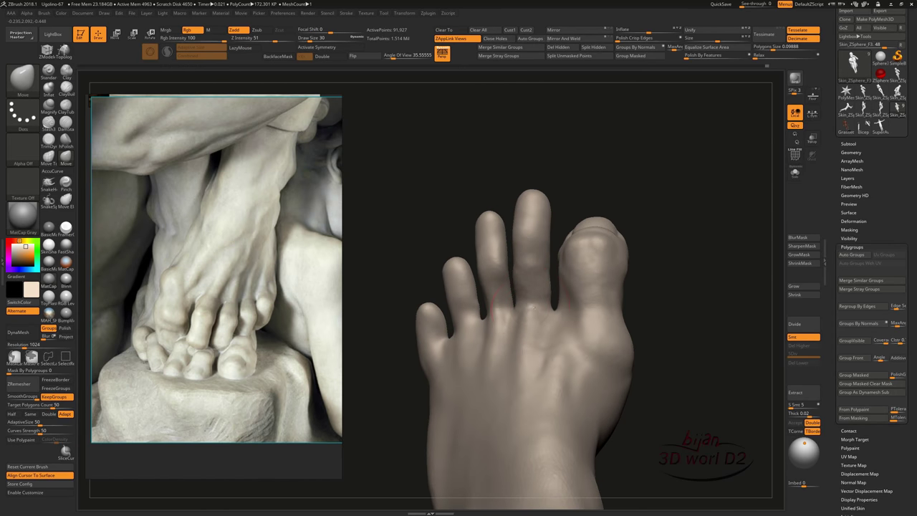
pyautogui.moveTo(573, 315); pyautogui.dragTo(589, 267)
pyautogui.moveTo(702, 384); pyautogui.dragTo(627, 308)
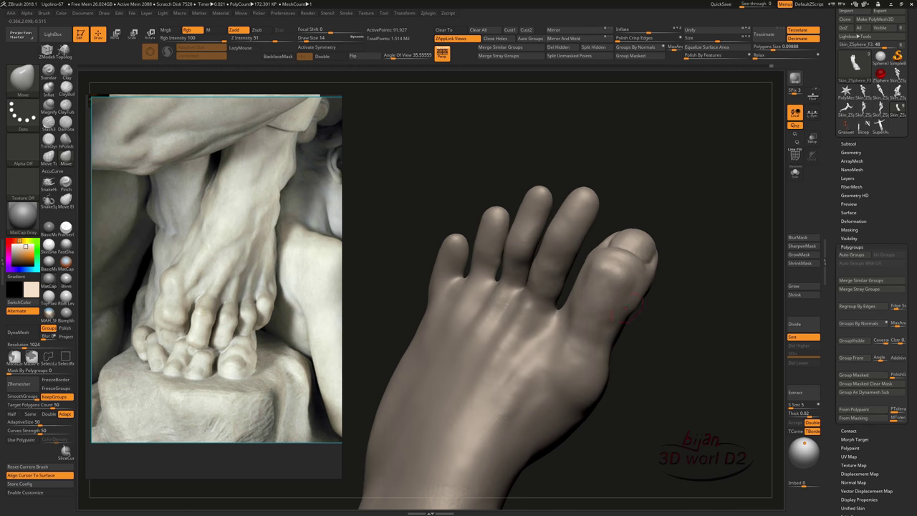
pyautogui.moveTo(679, 357)
pyautogui.mouseDown()
pyautogui.moveTo(680, 402)
pyautogui.moveTo(614, 294)
pyautogui.mouseUp()
pyautogui.moveTo(681, 336)
pyautogui.mouseDown()
pyautogui.moveTo(682, 349)
pyautogui.moveTo(684, 284)
pyautogui.moveTo(706, 262)
pyautogui.mouseUp()
# Step: Mask around the big toe, invert the mask, and shift the toe into place with Transpose
pyautogui.keyDown('ctrl'); pyautogui.click(440, 322); pyautogui.keyUp('ctrl')
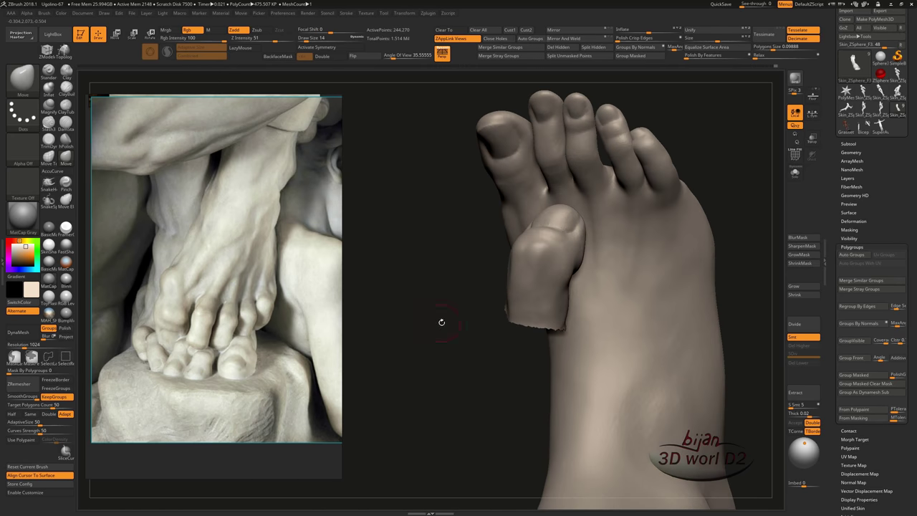
pyautogui.moveTo(434, 301)
pyautogui.mouseDown()
pyautogui.moveTo(384, 353)
pyautogui.moveTo(399, 322)
pyautogui.moveTo(604, 244)
pyautogui.mouseUp()
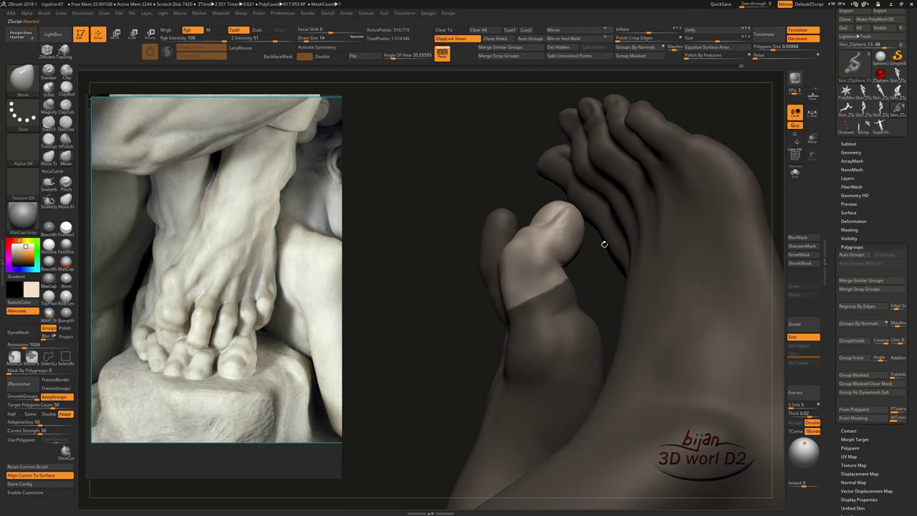
pyautogui.hotkey('ctrl', 'i')
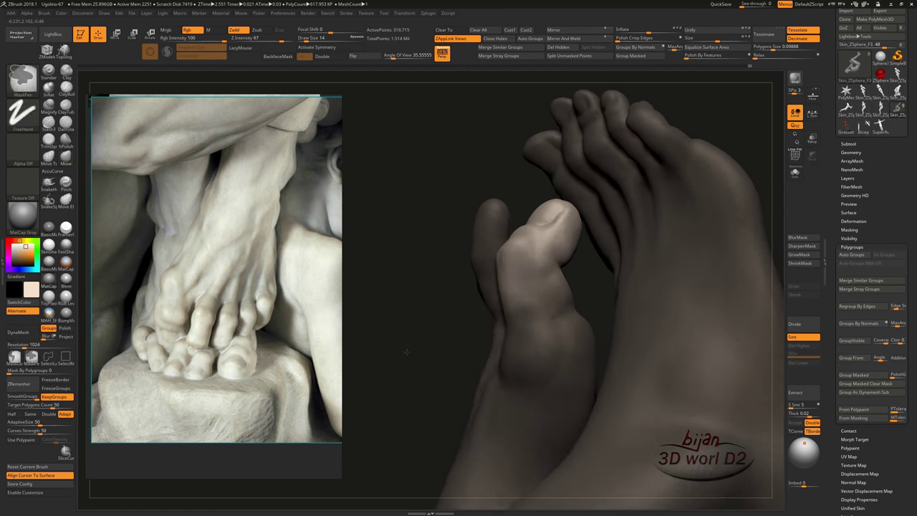
pyautogui.moveTo(353, 290); pyautogui.dragTo(459, 243)
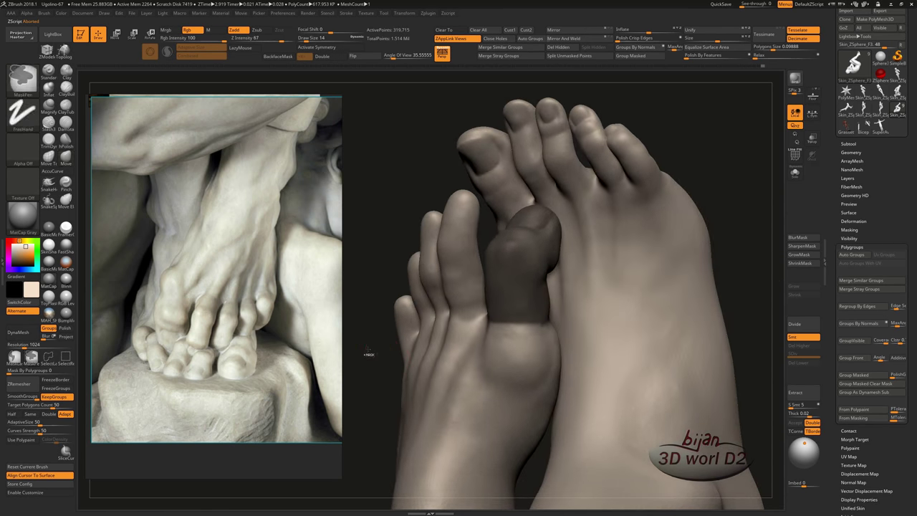
pyautogui.press('w')
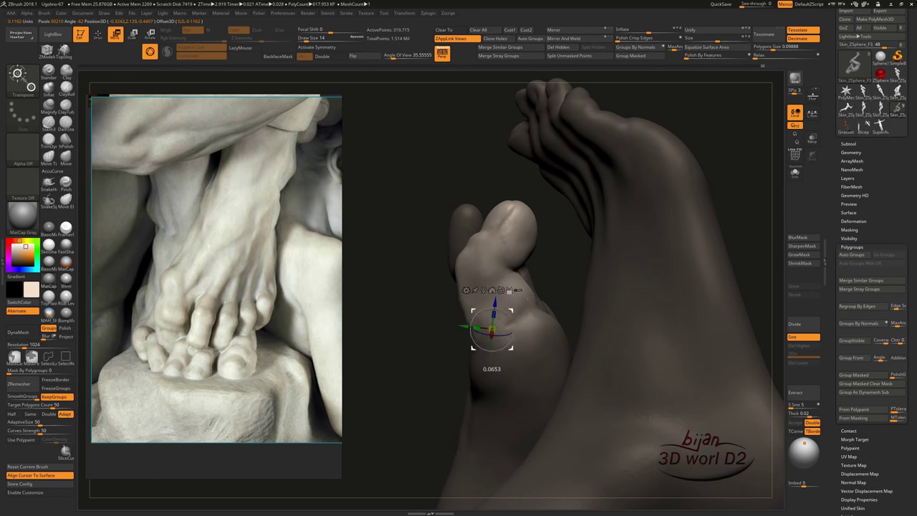
pyautogui.moveTo(373, 316); pyautogui.dragTo(400, 331)
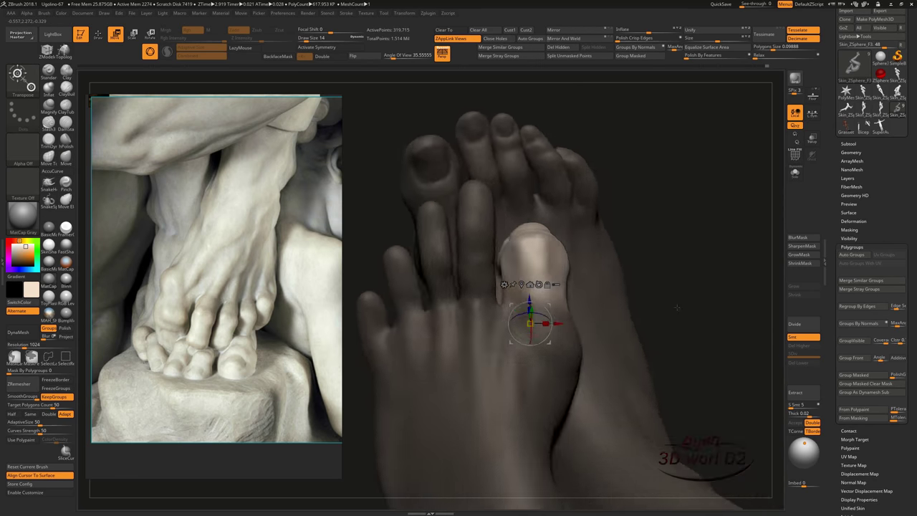
pyautogui.moveTo(400, 346)
pyautogui.mouseDown()
pyautogui.moveTo(690, 284)
pyautogui.moveTo(399, 198)
pyautogui.moveTo(719, 280)
pyautogui.moveTo(583, 303)
pyautogui.mouseUp()
pyautogui.press('q')
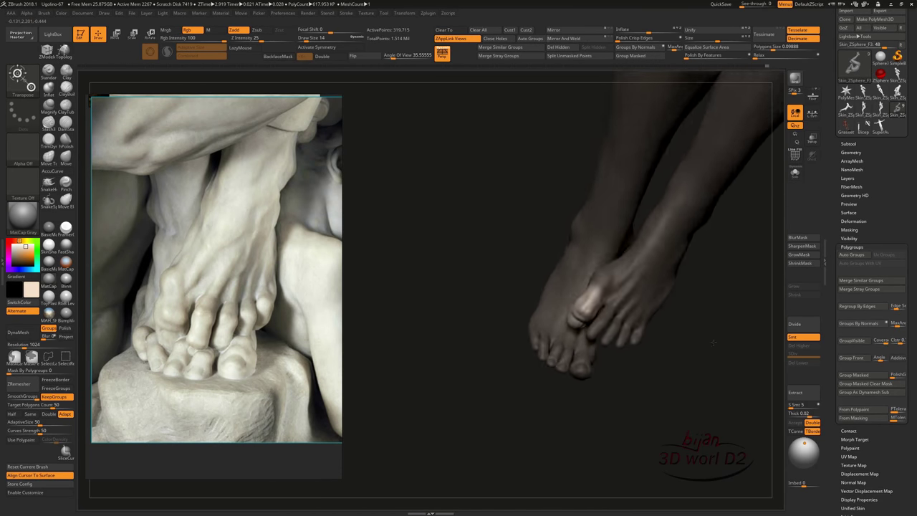
# Step: Orbit both feet through side, top and close frontal views to check the overlapping toes
pyautogui.moveTo(719, 344)
pyautogui.mouseDown()
pyautogui.moveTo(685, 411)
pyautogui.moveTo(685, 371)
pyautogui.moveTo(650, 359)
pyautogui.moveTo(690, 422)
pyautogui.mouseUp()
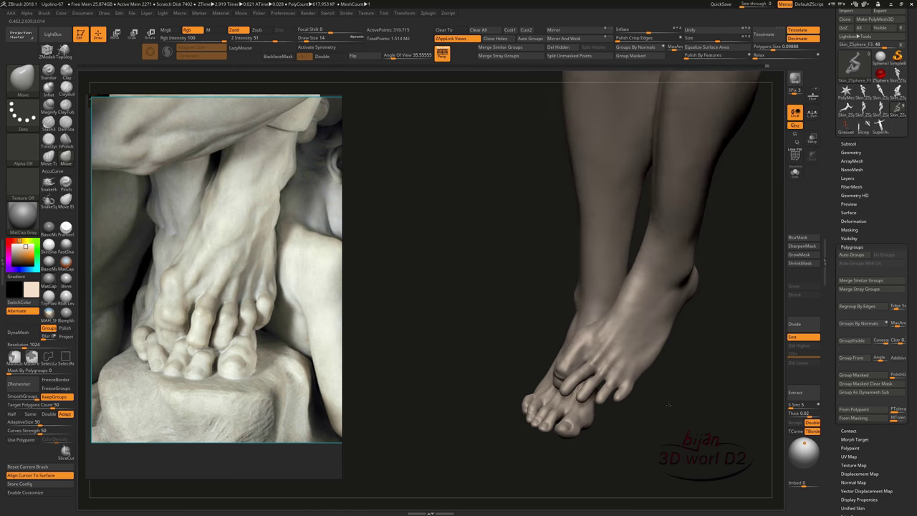
pyautogui.moveTo(582, 332)
pyautogui.mouseDown()
pyautogui.moveTo(587, 376)
pyautogui.moveTo(566, 321)
pyautogui.moveTo(573, 286)
pyautogui.moveTo(600, 297)
pyautogui.mouseUp()
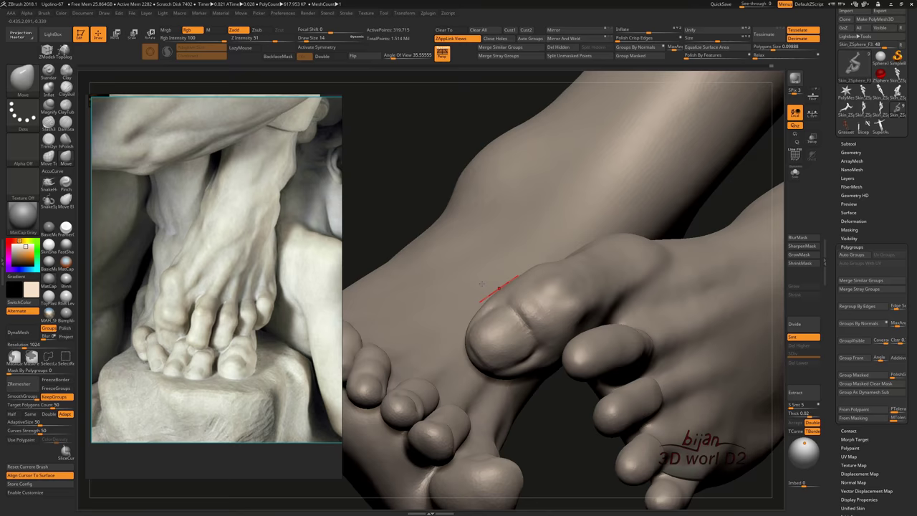
pyautogui.moveTo(499, 288); pyautogui.dragTo(610, 303)
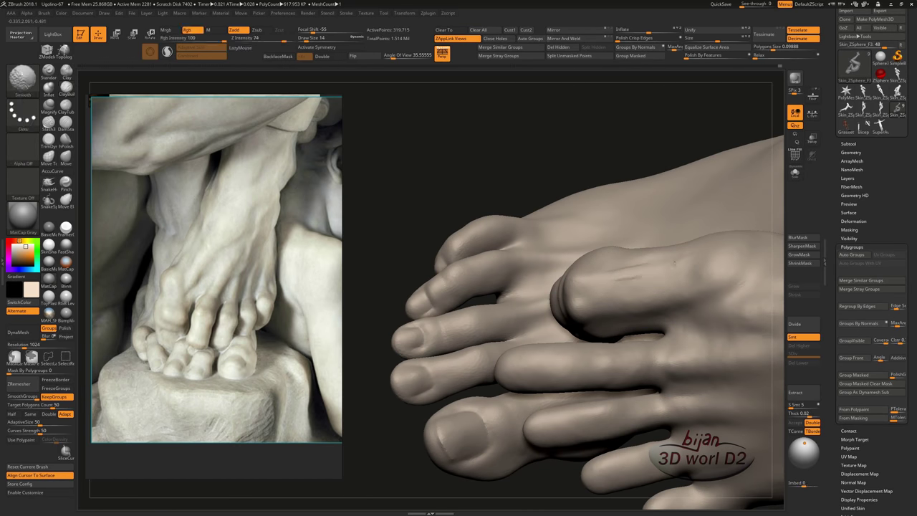
pyautogui.moveTo(642, 300)
pyautogui.mouseDown()
pyautogui.moveTo(482, 424)
pyautogui.moveTo(602, 244)
pyautogui.moveTo(471, 374)
pyautogui.moveTo(598, 239)
pyautogui.moveTo(692, 401)
pyautogui.moveTo(623, 313)
pyautogui.mouseUp()
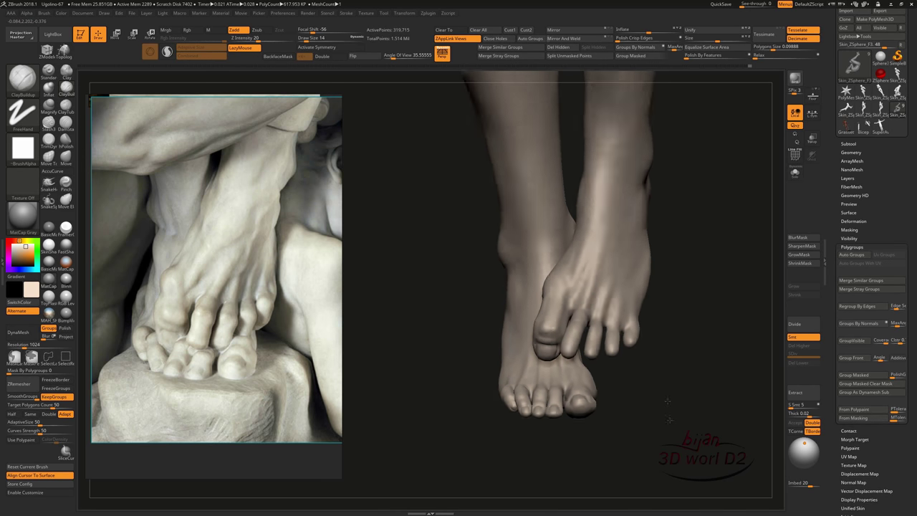
pyautogui.moveTo(582, 282); pyautogui.dragTo(551, 320)
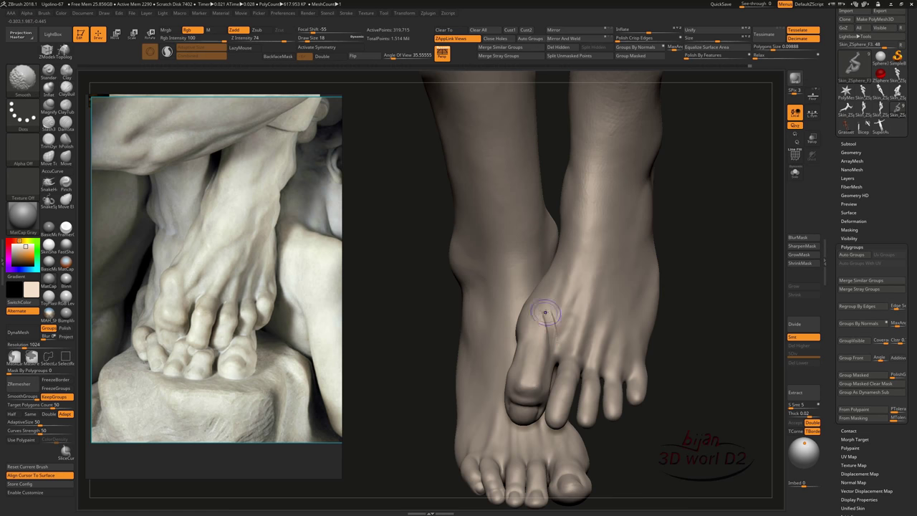
pyautogui.moveTo(668, 416); pyautogui.dragTo(524, 323)
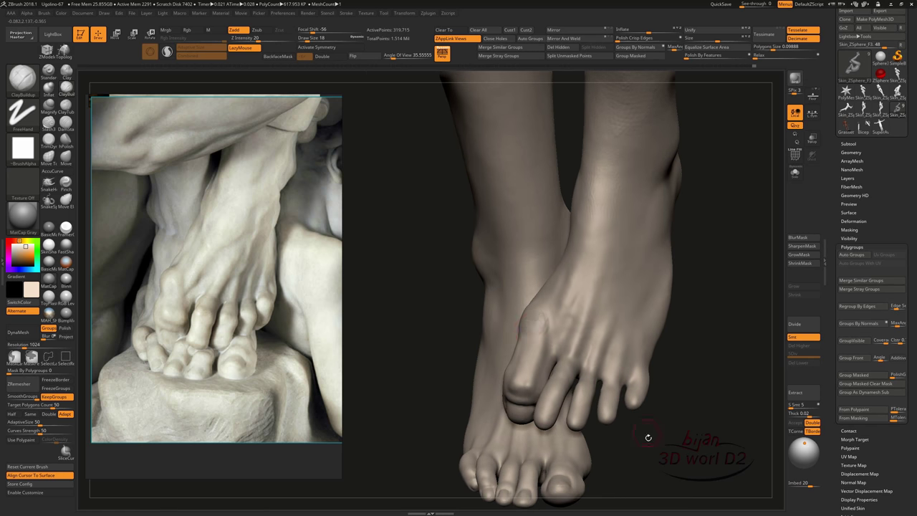
pyautogui.moveTo(648, 437)
pyautogui.mouseDown()
pyautogui.moveTo(526, 359)
pyautogui.moveTo(681, 385)
pyautogui.moveTo(507, 391)
pyautogui.moveTo(706, 417)
pyautogui.moveTo(548, 251)
pyautogui.moveTo(653, 308)
pyautogui.moveTo(676, 379)
pyautogui.moveTo(637, 387)
pyautogui.moveTo(666, 340)
pyautogui.moveTo(557, 356)
pyautogui.mouseUp()
# Step: Pose the raised foot with the Transpose gizmo and view the crouching figure from above
pyautogui.press('w')
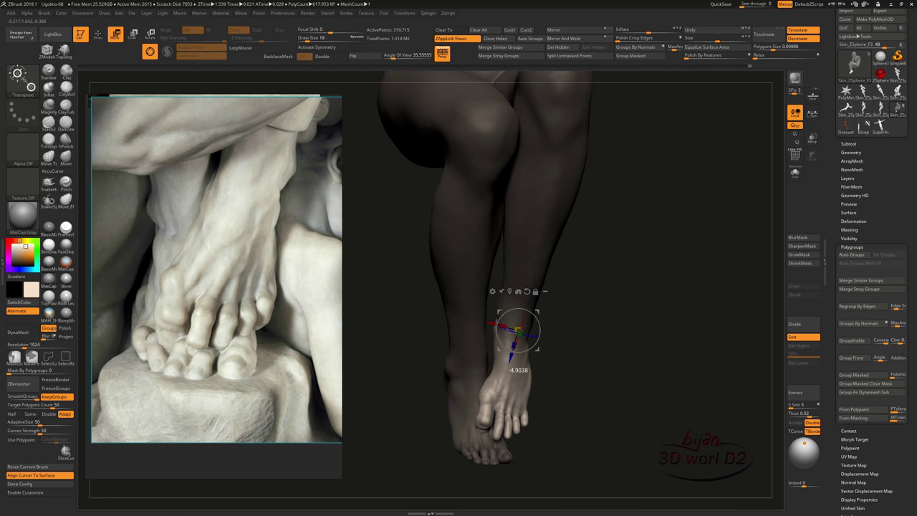
pyautogui.moveTo(589, 354)
pyautogui.mouseDown()
pyautogui.moveTo(577, 351)
pyautogui.moveTo(587, 400)
pyautogui.moveTo(661, 370)
pyautogui.moveTo(462, 449)
pyautogui.moveTo(615, 345)
pyautogui.mouseUp()
pyautogui.press('q')
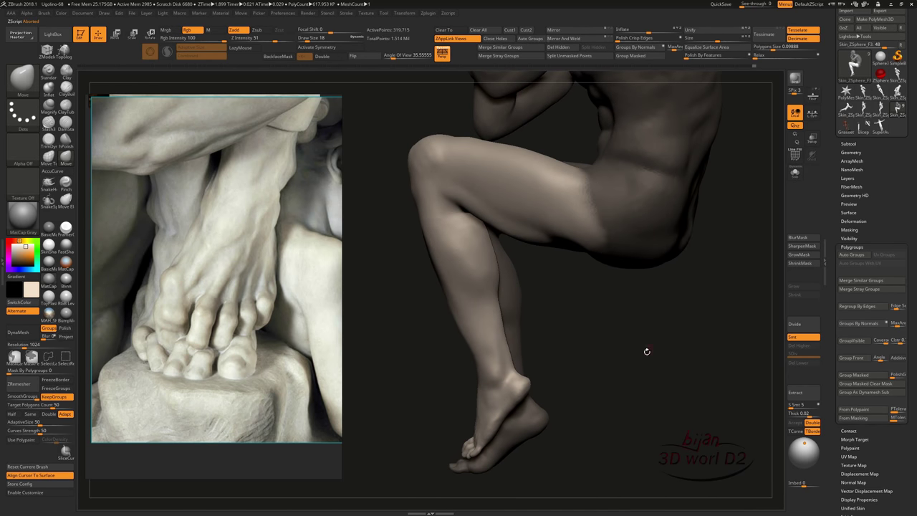
pyautogui.moveTo(647, 351); pyautogui.dragTo(589, 490)
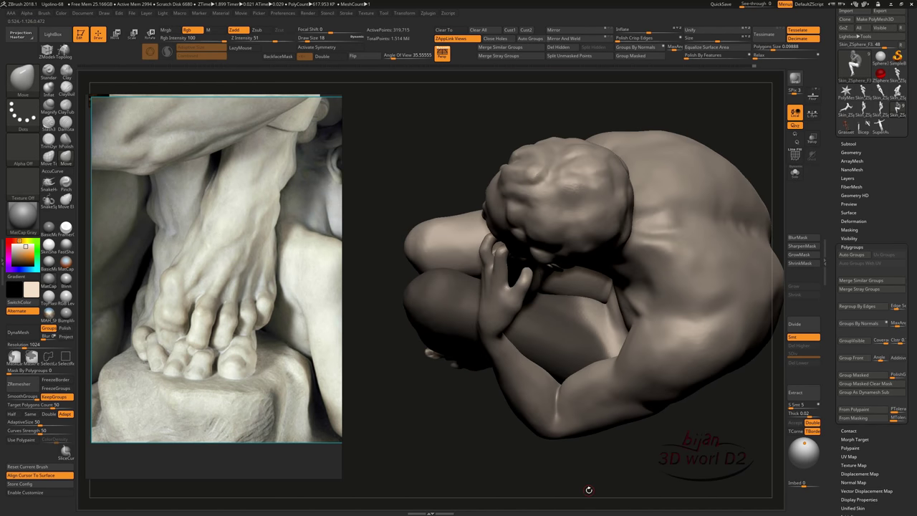
pyautogui.moveTo(615, 399)
pyautogui.mouseDown()
pyautogui.moveTo(655, 394)
pyautogui.moveTo(645, 365)
pyautogui.moveTo(746, 287)
pyautogui.mouseUp()
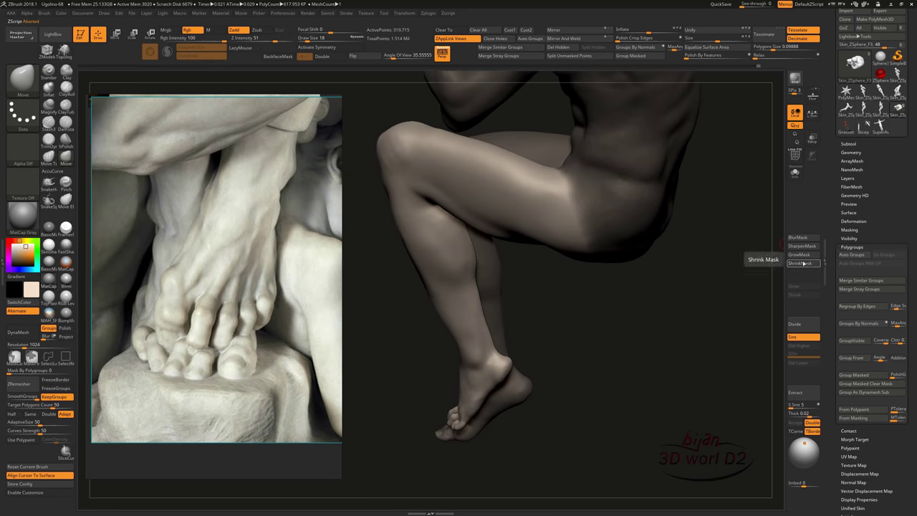
# Step: Turn the raised foot at the ankle with the gizmo, then invert the mask and inspect it
pyautogui.press('w')
pyautogui.moveTo(651, 342); pyautogui.dragTo(530, 371)
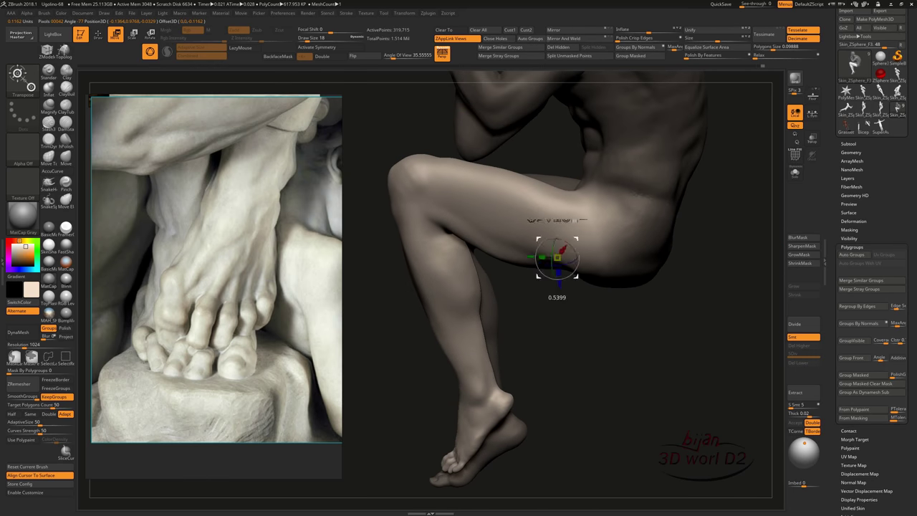
pyautogui.moveTo(688, 337)
pyautogui.mouseDown()
pyautogui.moveTo(638, 330)
pyautogui.moveTo(666, 308)
pyautogui.mouseUp()
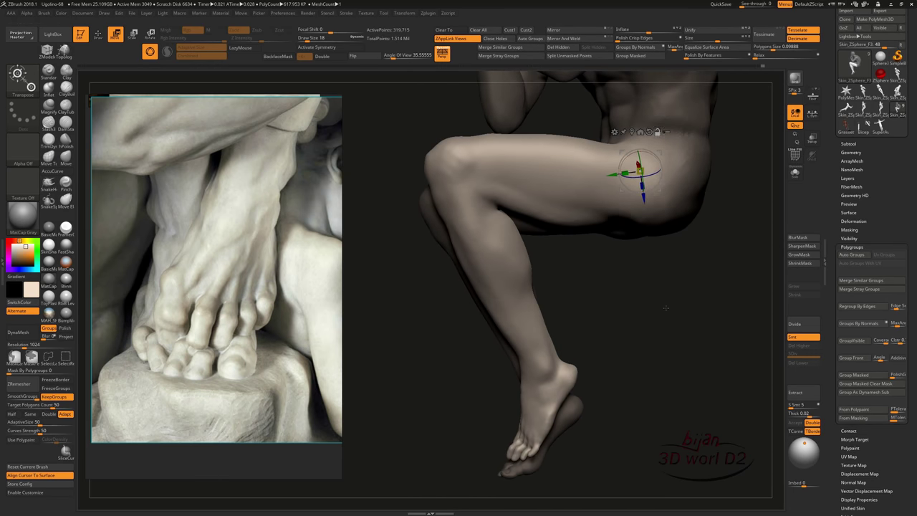
pyautogui.moveTo(717, 236); pyautogui.dragTo(678, 229)
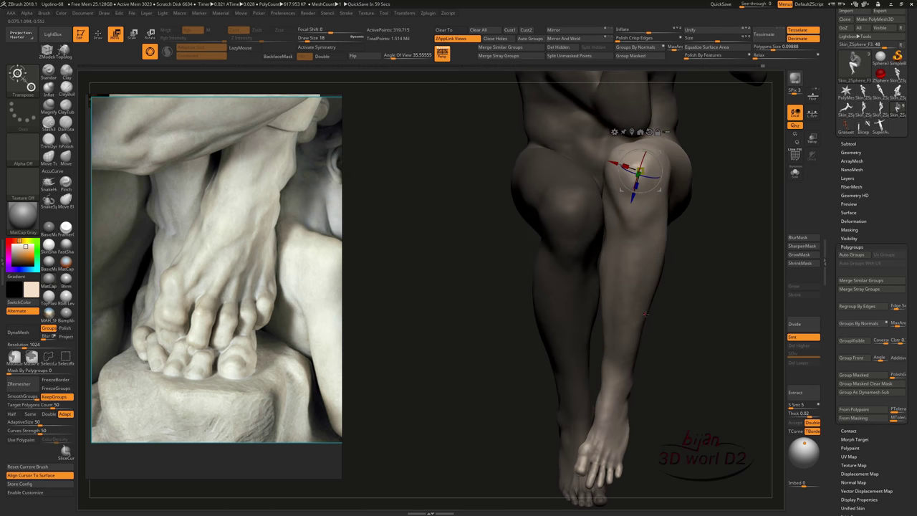
pyautogui.moveTo(621, 169)
pyautogui.mouseDown()
pyautogui.moveTo(638, 200)
pyautogui.moveTo(642, 357)
pyautogui.moveTo(487, 219)
pyautogui.moveTo(650, 377)
pyautogui.moveTo(662, 330)
pyautogui.mouseUp()
pyautogui.press('q')
pyautogui.keyDown('ctrl'); pyautogui.click(679, 333); pyautogui.keyUp('ctrl')
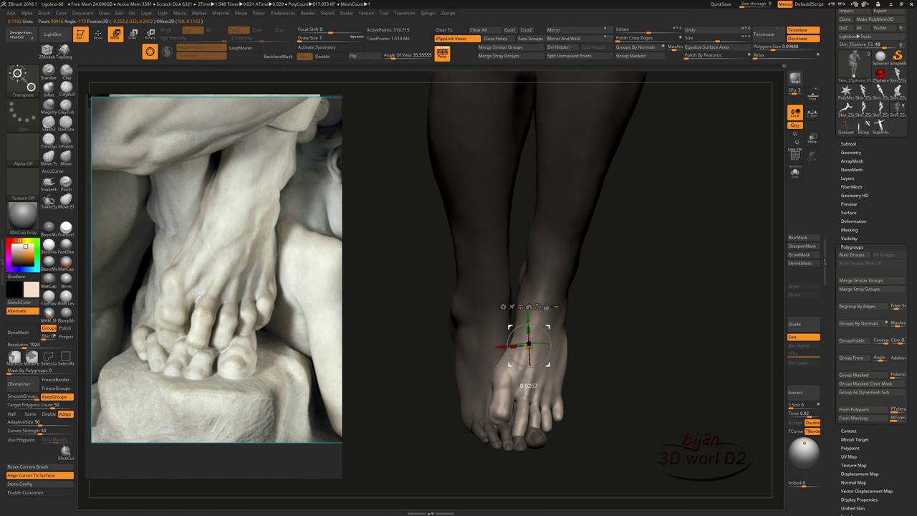
pyautogui.moveTo(644, 301); pyautogui.dragTo(625, 291)
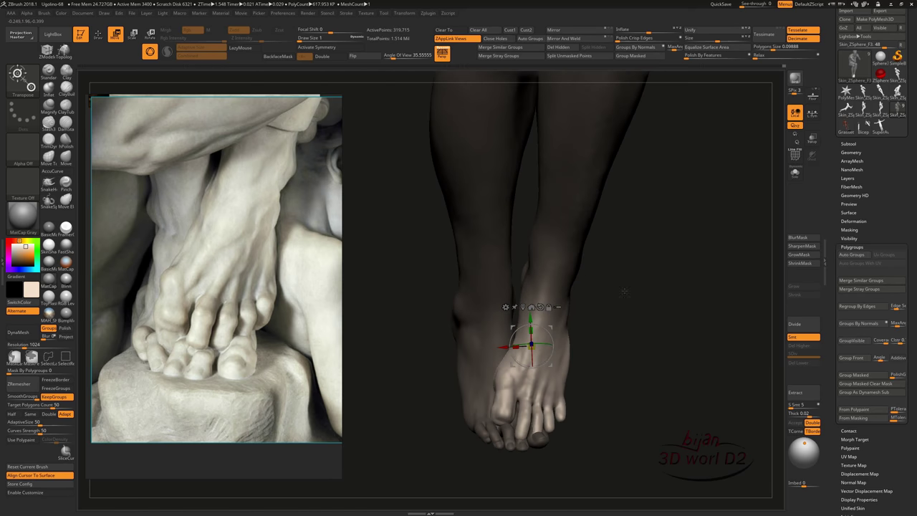
pyautogui.moveTo(595, 335)
pyautogui.mouseDown()
pyautogui.moveTo(625, 267)
pyautogui.moveTo(561, 327)
pyautogui.mouseUp()
# Step: Mask everything except the raised foot
pyautogui.press('q')
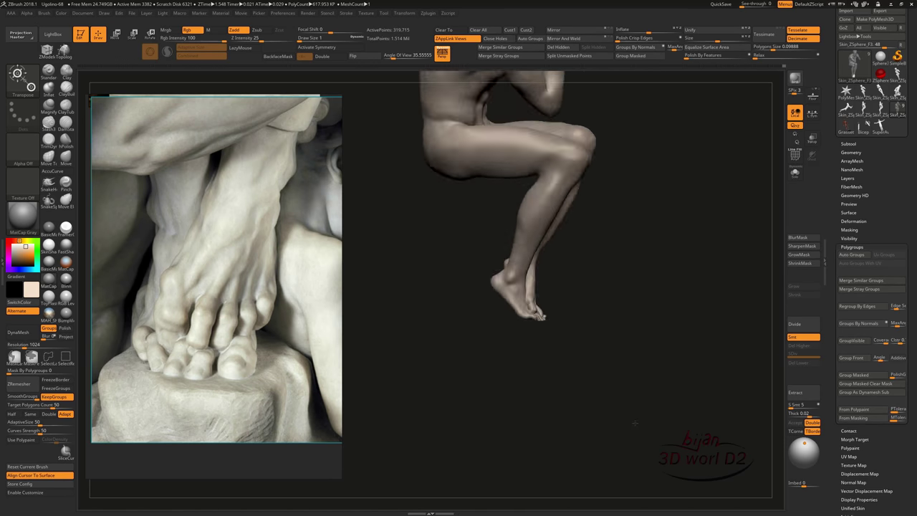
pyautogui.press('w')
pyautogui.moveTo(522, 305)
pyautogui.keyDown('ctrl'); pyautogui.mouseDown()
pyautogui.moveTo(526, 315)
pyautogui.moveTo(627, 280)
pyautogui.moveTo(538, 296)
pyautogui.moveTo(616, 359)
pyautogui.moveTo(632, 356)
pyautogui.mouseUp(); pyautogui.keyUp('ctrl')
pyautogui.press('q')
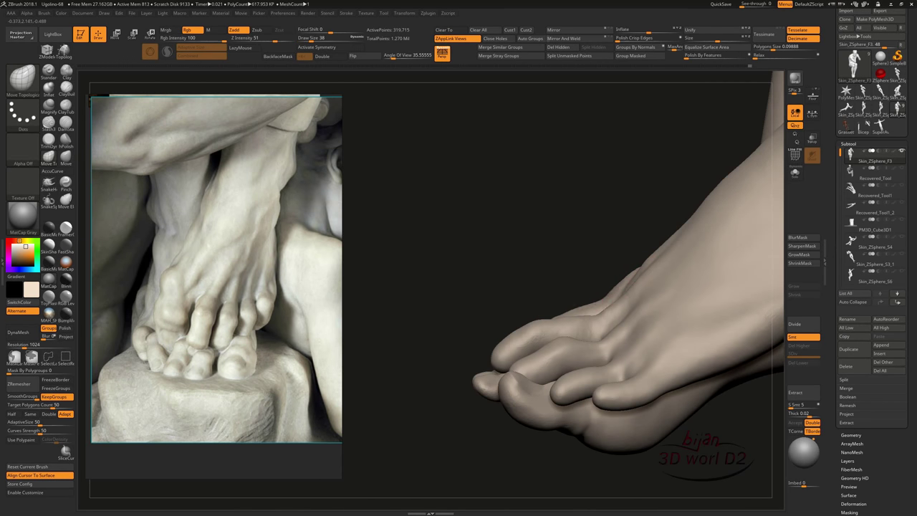
# Step: Shape the raised foot's toes with Move Topologic and ClayBuildup so they bunch and overlap
pyautogui.moveTo(641, 254); pyautogui.dragTo(519, 276)
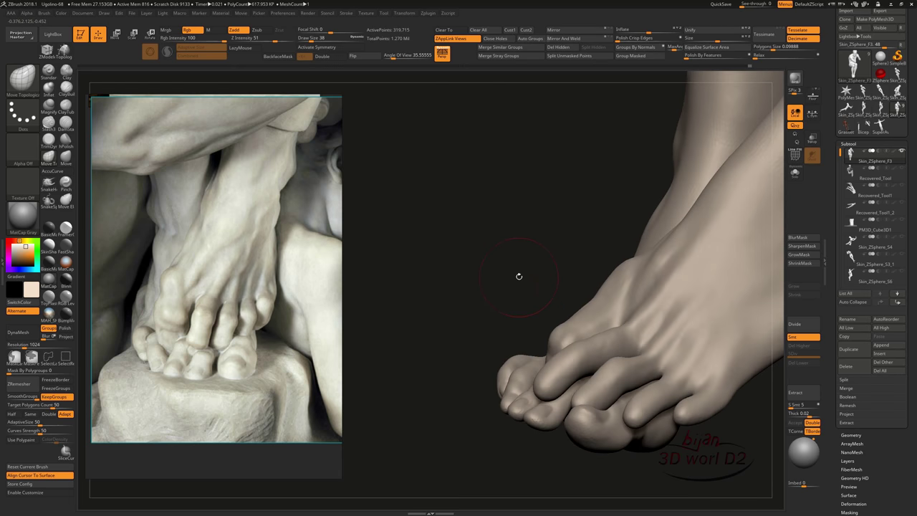
pyautogui.moveTo(382, 289); pyautogui.dragTo(715, 279)
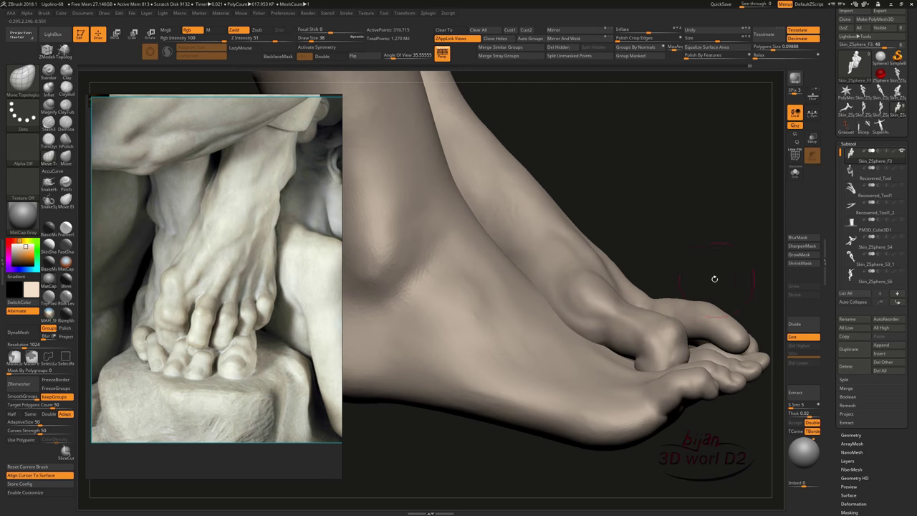
pyautogui.moveTo(633, 325)
pyautogui.mouseDown()
pyautogui.moveTo(606, 324)
pyautogui.moveTo(432, 411)
pyautogui.moveTo(490, 331)
pyautogui.moveTo(480, 287)
pyautogui.moveTo(531, 316)
pyautogui.moveTo(714, 373)
pyautogui.moveTo(705, 400)
pyautogui.moveTo(687, 401)
pyautogui.mouseUp()
pyautogui.moveTo(397, 278); pyautogui.dragTo(564, 283)
pyautogui.moveTo(559, 415)
pyautogui.mouseDown()
pyautogui.moveTo(604, 423)
pyautogui.moveTo(451, 335)
pyautogui.moveTo(449, 343)
pyautogui.mouseUp()
pyautogui.press('b')
pyautogui.press('c')
pyautogui.press('b')
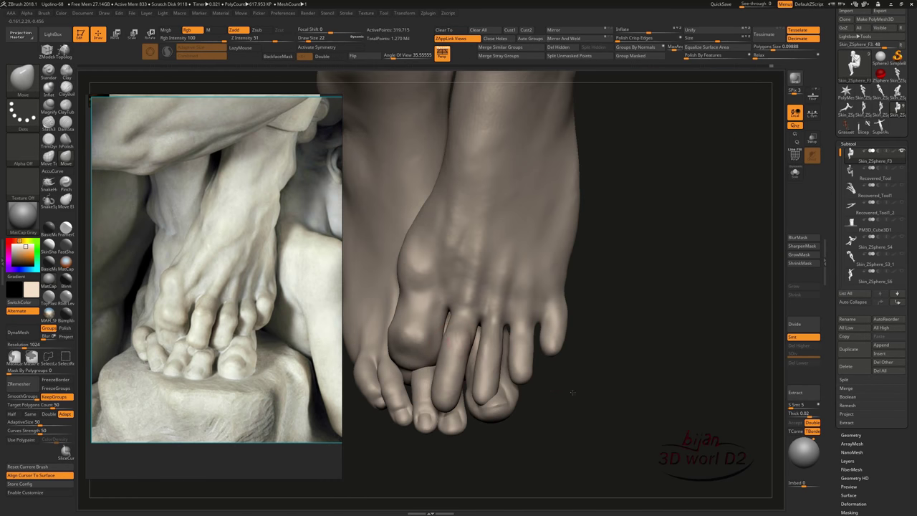
pyautogui.moveTo(573, 392)
pyautogui.mouseDown()
pyautogui.moveTo(425, 298)
pyautogui.moveTo(535, 436)
pyautogui.moveTo(430, 245)
pyautogui.moveTo(422, 265)
pyautogui.moveTo(509, 304)
pyautogui.mouseUp()
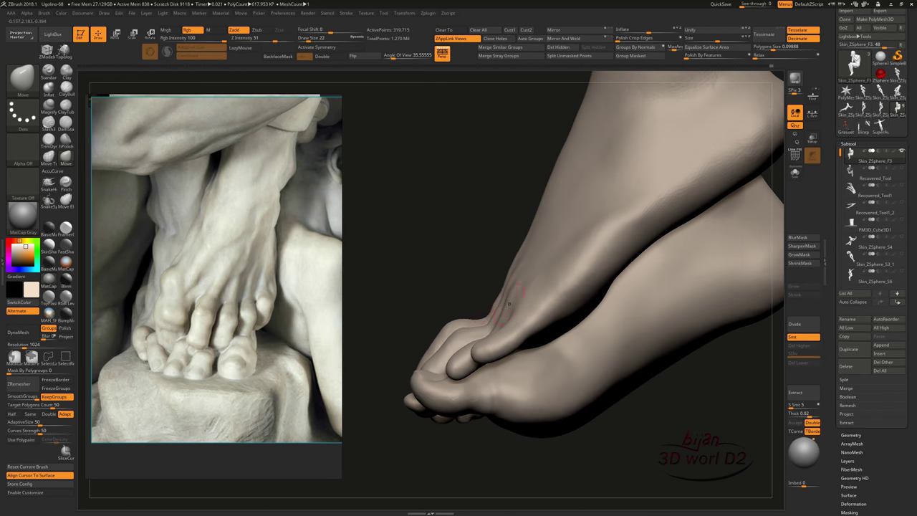
pyautogui.moveTo(457, 318)
pyautogui.mouseDown()
pyautogui.moveTo(602, 342)
pyautogui.moveTo(469, 331)
pyautogui.moveTo(434, 356)
pyautogui.moveTo(405, 331)
pyautogui.moveTo(575, 437)
pyautogui.mouseUp()
# Step: Place the Transpose gizmo on the toes and keep refining toes, instep and heel
pyautogui.press('w')
pyautogui.click(389, 329)
pyautogui.moveTo(501, 401)
pyautogui.mouseDown()
pyautogui.moveTo(440, 326)
pyautogui.moveTo(496, 384)
pyautogui.moveTo(473, 372)
pyautogui.moveTo(449, 386)
pyautogui.moveTo(524, 370)
pyautogui.mouseUp()
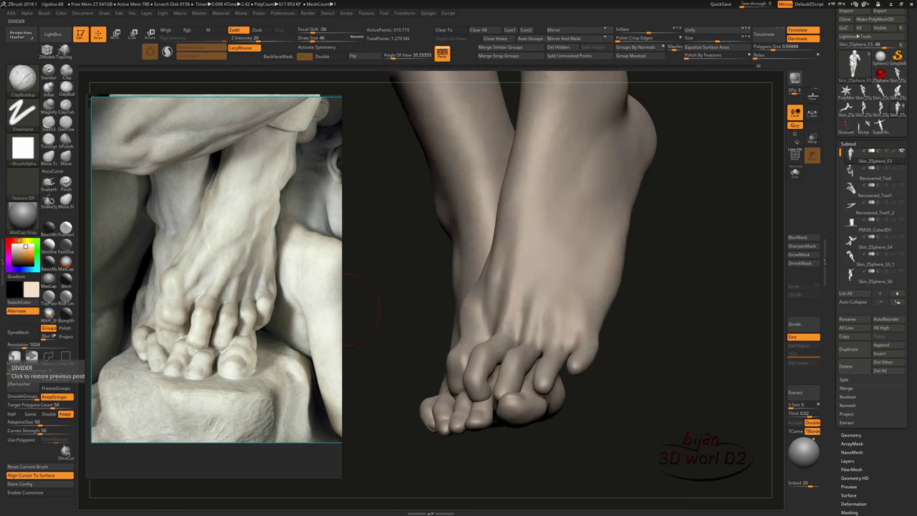
pyautogui.moveTo(651, 355); pyautogui.dragTo(438, 270)
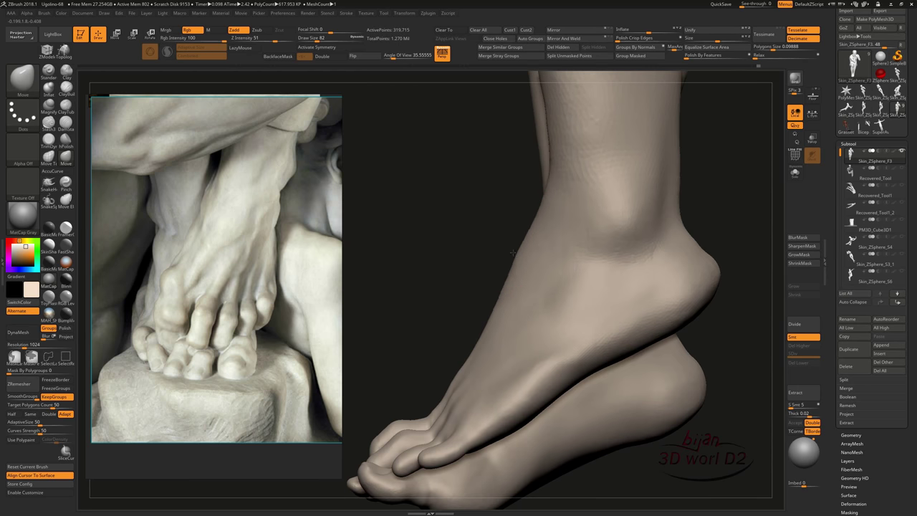
pyautogui.moveTo(452, 270); pyautogui.dragTo(446, 356)
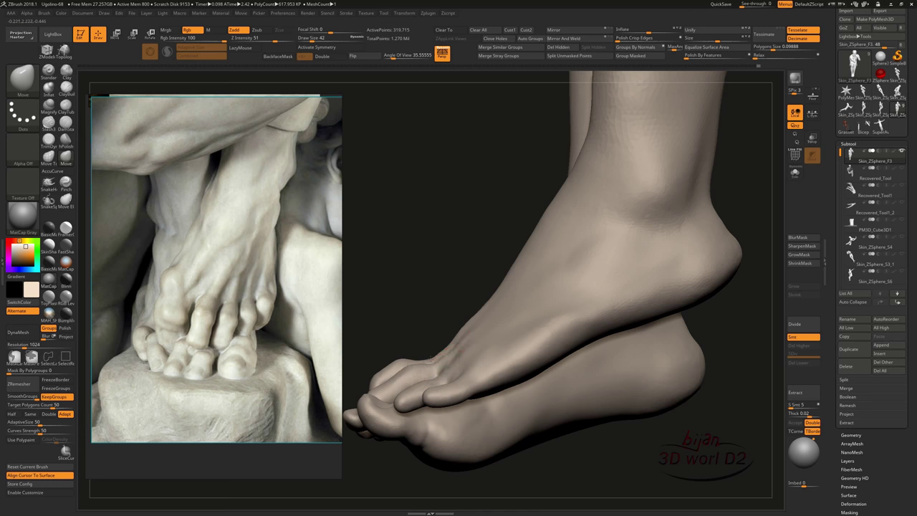
pyautogui.moveTo(451, 387)
pyautogui.mouseDown()
pyautogui.moveTo(546, 431)
pyautogui.moveTo(569, 414)
pyautogui.moveTo(428, 427)
pyautogui.moveTo(484, 312)
pyautogui.moveTo(547, 442)
pyautogui.moveTo(562, 418)
pyautogui.moveTo(498, 295)
pyautogui.moveTo(577, 446)
pyautogui.moveTo(606, 326)
pyautogui.moveTo(651, 320)
pyautogui.mouseUp()
# Step: Mask and hide the foot so only a single toe remains free to work on
pyautogui.moveTo(539, 207)
pyautogui.keyDown('ctrl'); pyautogui.keyDown('shift'); pyautogui.mouseDown()
pyautogui.moveTo(665, 341)
pyautogui.moveTo(665, 368)
pyautogui.mouseUp(); pyautogui.keyUp('shift'); pyautogui.keyUp('ctrl')
pyautogui.keyDown('ctrl'); pyautogui.keyDown('shift'); pyautogui.click(666, 342); pyautogui.keyUp('shift'); pyautogui.keyUp('ctrl')
pyautogui.keyDown('ctrl'); pyautogui.click(677, 367); pyautogui.keyUp('ctrl')
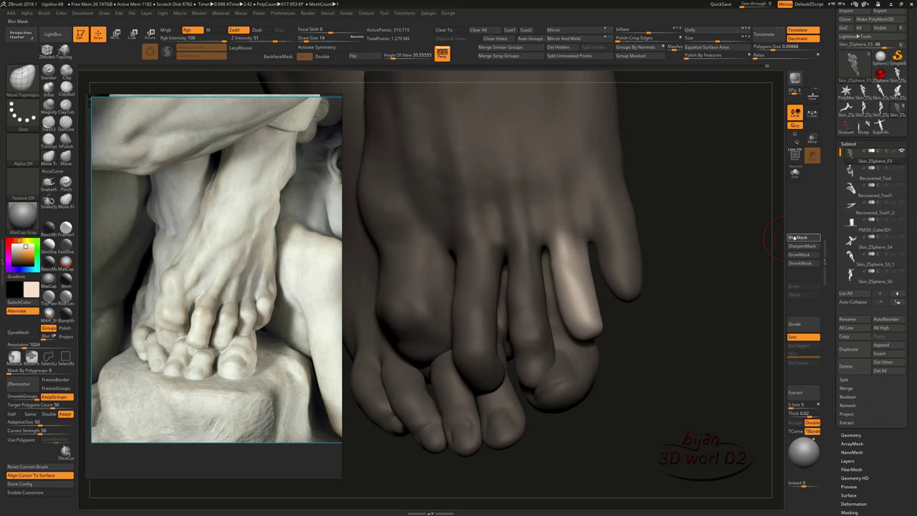
pyautogui.press('w')
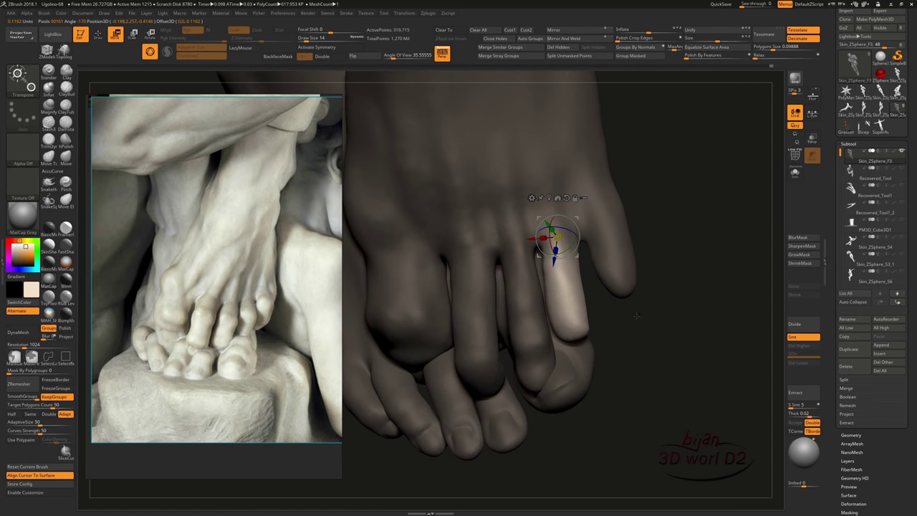
pyautogui.keyDown('ctrl'); pyautogui.click(668, 382); pyautogui.keyUp('ctrl')
pyautogui.keyDown('ctrl'); pyautogui.moveTo(501, 243); pyautogui.dragTo(691, 364); pyautogui.keyUp('ctrl')
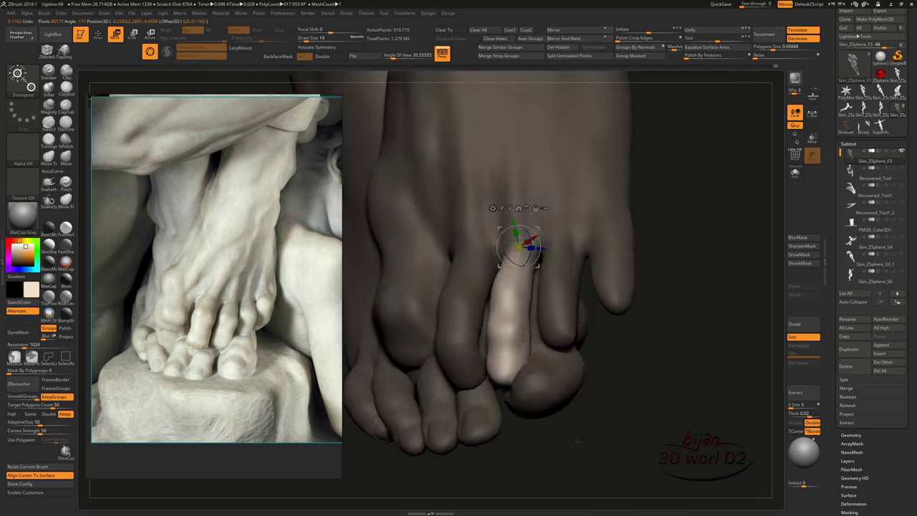
pyautogui.moveTo(518, 246)
pyautogui.mouseDown()
pyautogui.moveTo(566, 252)
pyautogui.moveTo(557, 289)
pyautogui.moveTo(504, 335)
pyautogui.moveTo(508, 409)
pyautogui.moveTo(466, 393)
pyautogui.moveTo(473, 342)
pyautogui.moveTo(454, 371)
pyautogui.moveTo(553, 359)
pyautogui.moveTo(480, 358)
pyautogui.moveTo(564, 416)
pyautogui.moveTo(504, 246)
pyautogui.moveTo(502, 256)
pyautogui.moveTo(517, 227)
pyautogui.moveTo(450, 243)
pyautogui.moveTo(559, 328)
pyautogui.moveTo(600, 273)
pyautogui.moveTo(629, 420)
pyautogui.moveTo(597, 354)
pyautogui.mouseUp()
pyautogui.press('q')
# Step: Carve the toe creases with DamStandard, fill them with Inflat, and rebuild with ClayBuildup
pyautogui.press('b')
pyautogui.press('d')
pyautogui.press('s')
pyautogui.press('b')
pyautogui.press('i')
pyautogui.press('n')
pyautogui.press('b')
pyautogui.press('d')
pyautogui.press('s')
pyautogui.press('b')
pyautogui.press('c')
pyautogui.press('b')
# Step: Mask and invert so the toes are free, then rotate the freed toe about 16 degrees
pyautogui.keyDown('ctrl'); pyautogui.moveTo(632, 428); pyautogui.dragTo(466, 316); pyautogui.keyUp('ctrl')
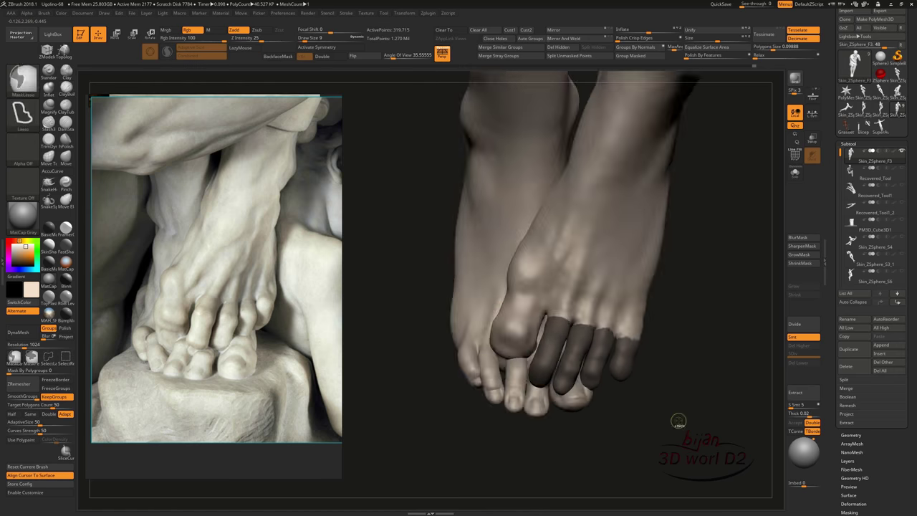
pyautogui.keyDown('ctrl'); pyautogui.click(716, 429); pyautogui.keyUp('ctrl')
pyautogui.moveTo(716, 430)
pyautogui.mouseDown()
pyautogui.moveTo(759, 301)
pyautogui.moveTo(553, 319)
pyautogui.mouseUp()
pyautogui.press('w')
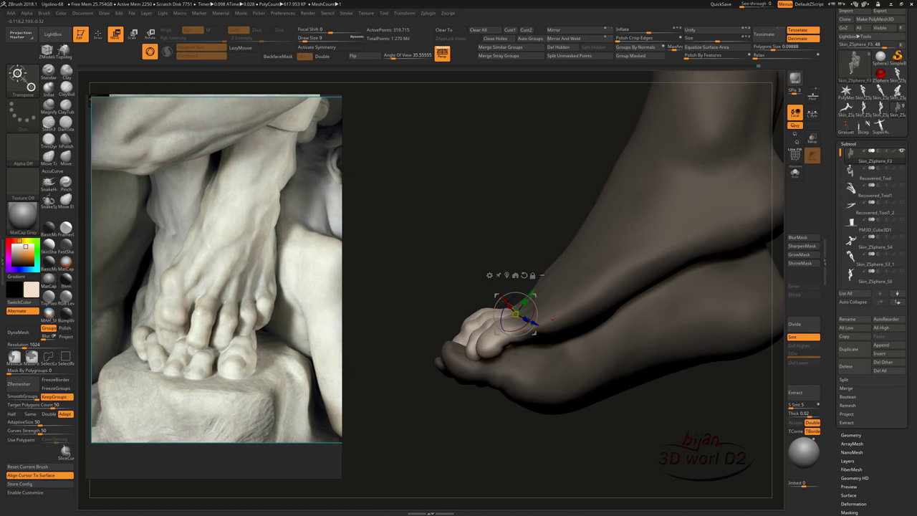
pyautogui.moveTo(404, 391)
pyautogui.mouseDown()
pyautogui.moveTo(586, 393)
pyautogui.moveTo(618, 376)
pyautogui.moveTo(616, 387)
pyautogui.moveTo(615, 367)
pyautogui.moveTo(491, 319)
pyautogui.moveTo(589, 370)
pyautogui.mouseUp()
pyautogui.press('q')
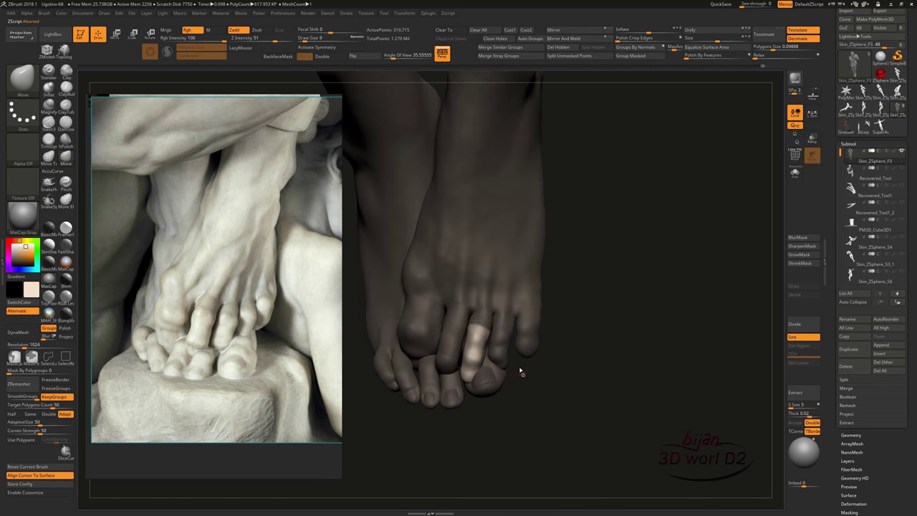
pyautogui.moveTo(519, 367); pyautogui.dragTo(552, 419)
pyautogui.press('w')
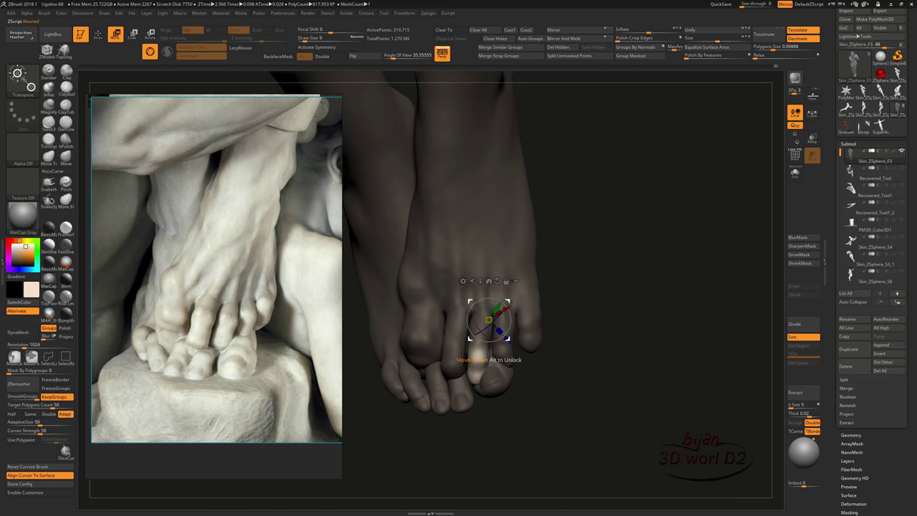
pyautogui.moveTo(544, 387)
pyautogui.mouseDown()
pyautogui.moveTo(571, 405)
pyautogui.moveTo(458, 362)
pyautogui.moveTo(502, 286)
pyautogui.mouseUp()
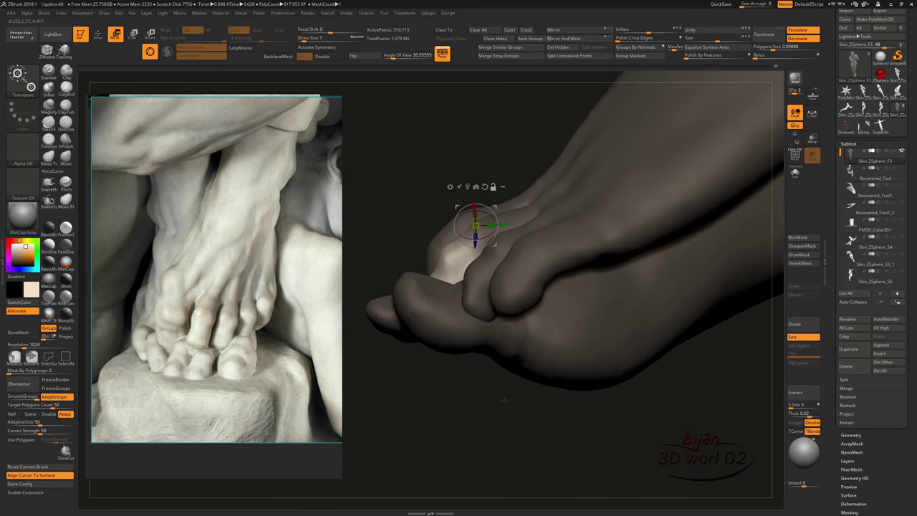
pyautogui.moveTo(444, 341); pyautogui.dragTo(607, 347)
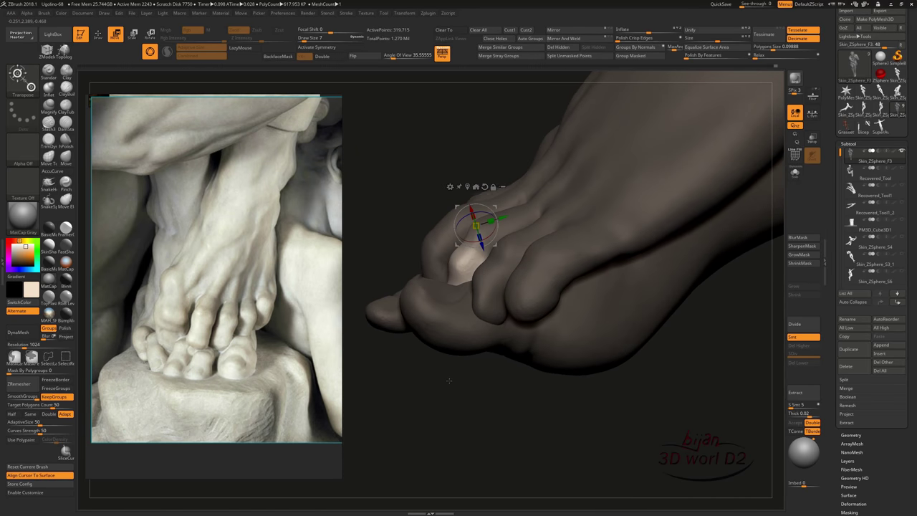
pyautogui.press('q')
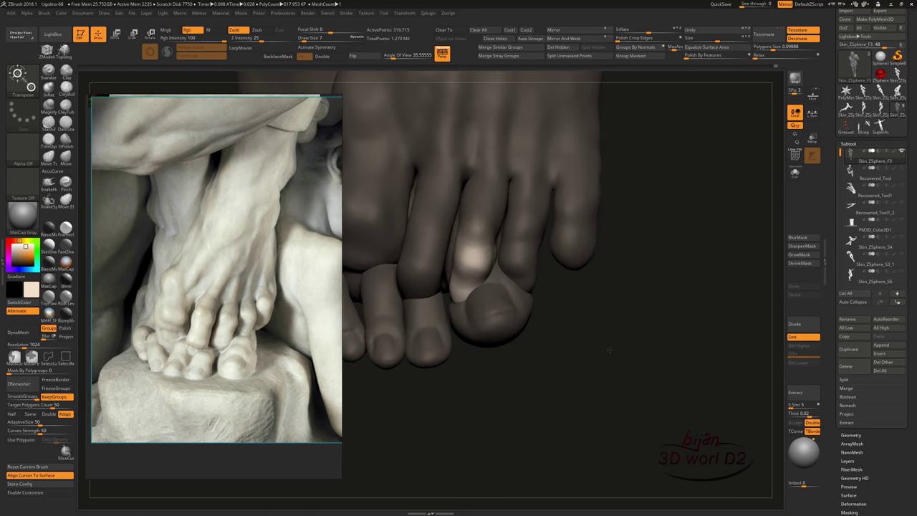
pyautogui.moveTo(505, 445); pyautogui.dragTo(776, 191)
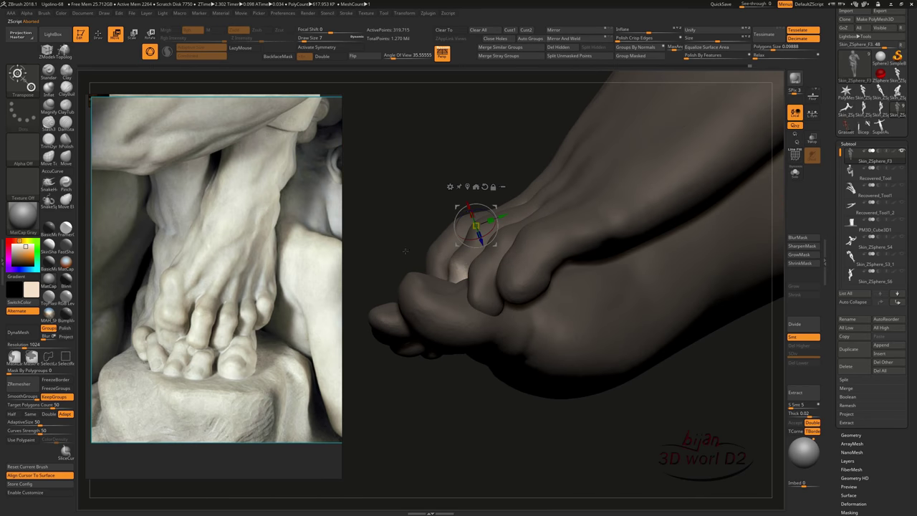
pyautogui.moveTo(462, 290)
pyautogui.mouseDown()
pyautogui.moveTo(451, 275)
pyautogui.moveTo(508, 397)
pyautogui.mouseUp()
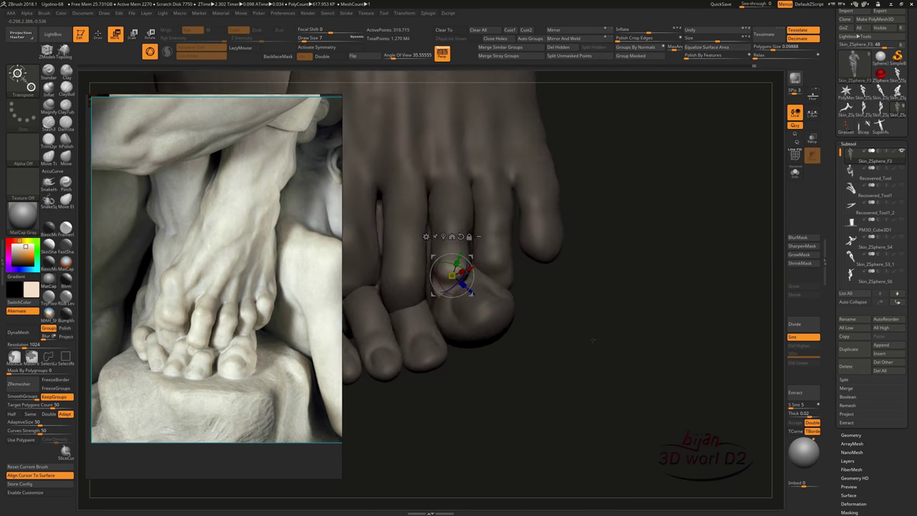
# Step: Nudge the legs into a slightly new pose and review the heel and foot
pyautogui.press('q')
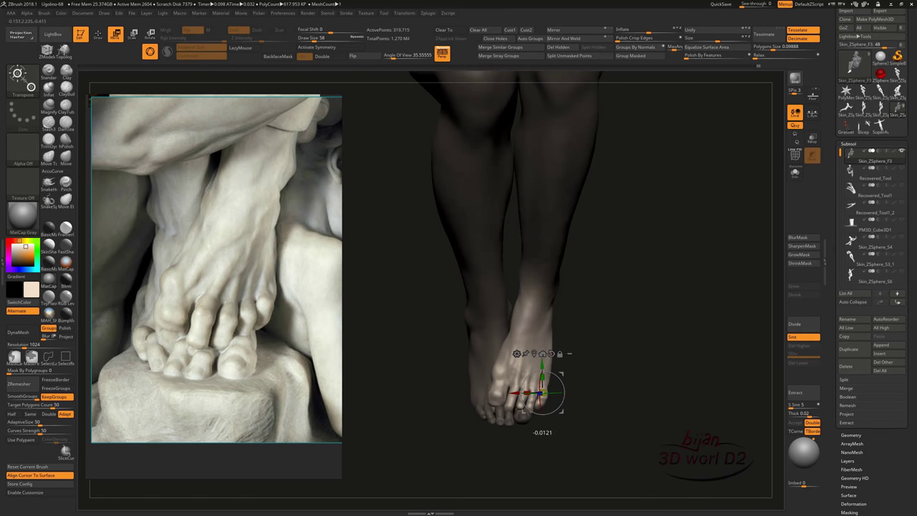
pyautogui.moveTo(548, 412); pyautogui.dragTo(610, 328)
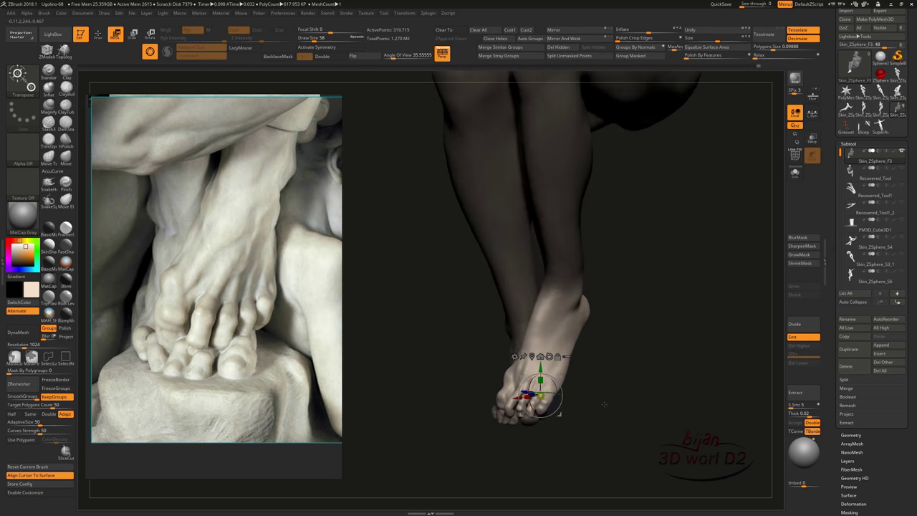
pyautogui.moveTo(567, 395)
pyautogui.mouseDown()
pyautogui.moveTo(559, 412)
pyautogui.moveTo(628, 462)
pyautogui.moveTo(649, 458)
pyautogui.moveTo(610, 329)
pyautogui.mouseUp()
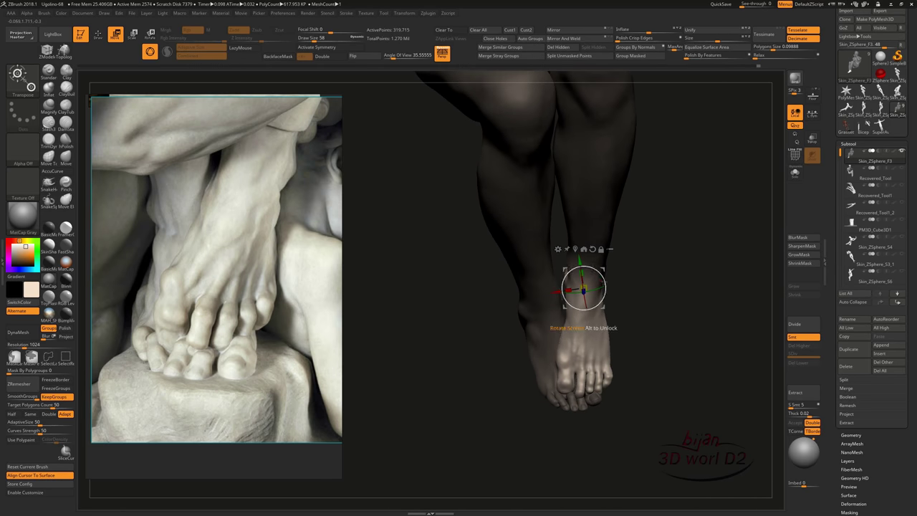
pyautogui.moveTo(602, 271)
pyautogui.mouseDown()
pyautogui.moveTo(627, 396)
pyautogui.moveTo(634, 311)
pyautogui.moveTo(616, 215)
pyautogui.moveTo(695, 260)
pyautogui.moveTo(408, 386)
pyautogui.moveTo(706, 267)
pyautogui.mouseUp()
pyautogui.press('q')
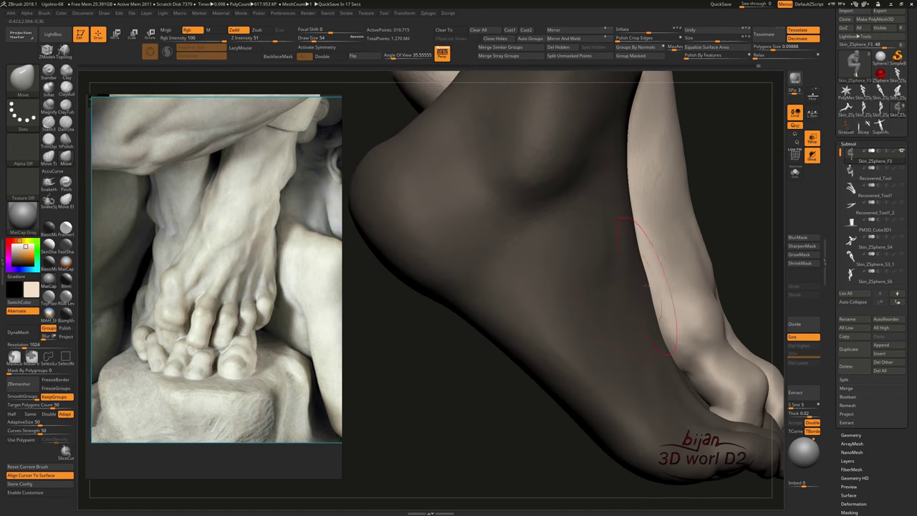
pyautogui.moveTo(491, 389); pyautogui.dragTo(654, 406)
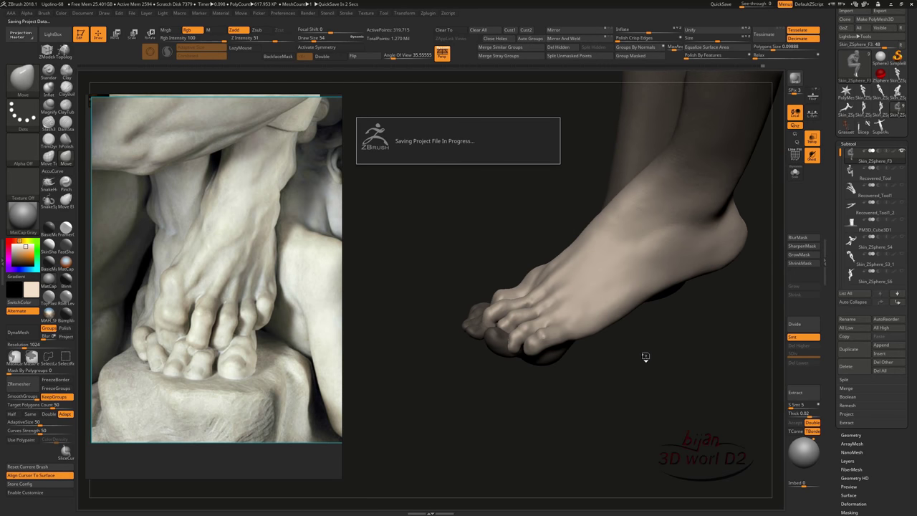
pyautogui.moveTo(647, 352); pyautogui.dragTo(582, 276)
# Step: Invert the mask to free the lower foot and rotate it slightly
pyautogui.press('w')
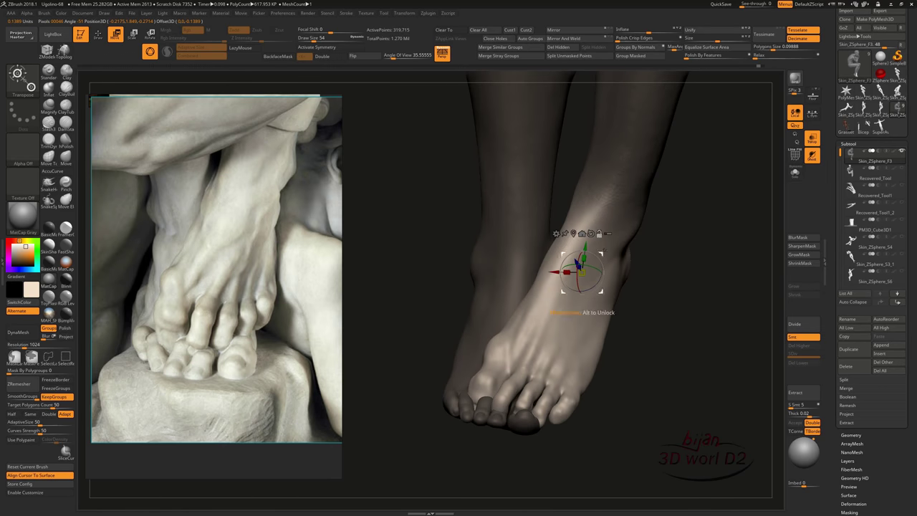
pyautogui.moveTo(604, 251); pyautogui.dragTo(633, 362, button='right')
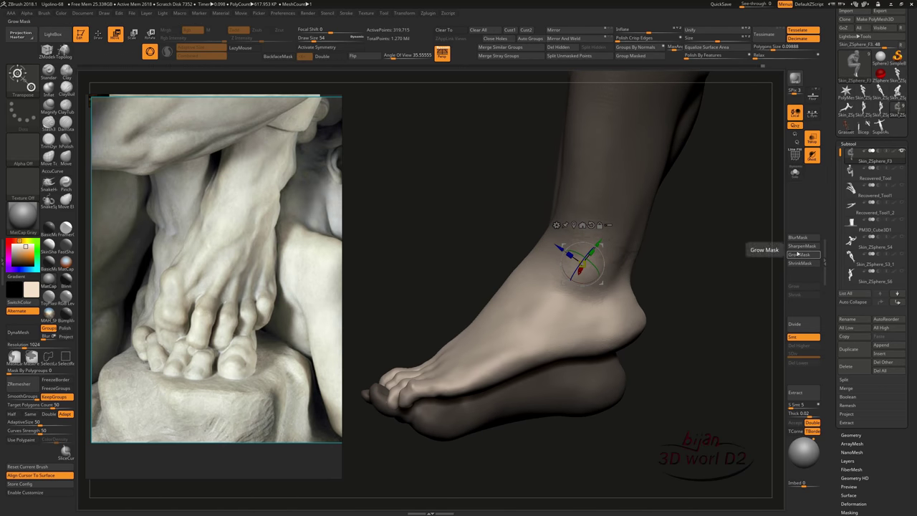
pyautogui.keyDown('ctrl'); pyautogui.click(753, 269); pyautogui.keyUp('ctrl')
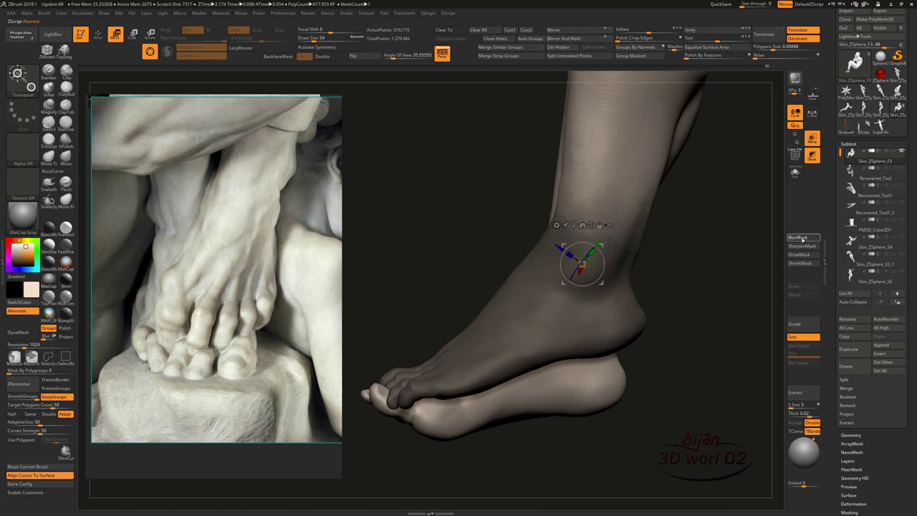
pyautogui.moveTo(601, 243); pyautogui.dragTo(599, 247)
pyautogui.moveTo(648, 286)
pyautogui.mouseDown()
pyautogui.moveTo(631, 275)
pyautogui.moveTo(592, 185)
pyautogui.mouseUp()
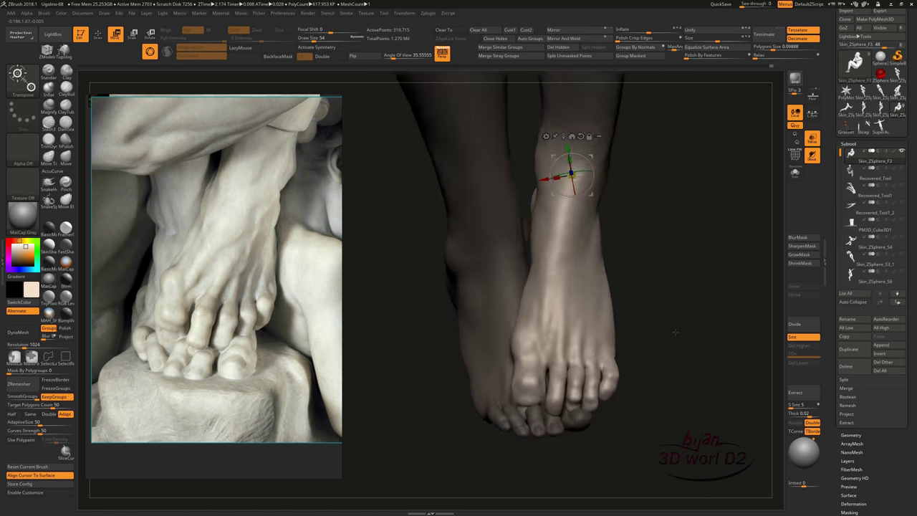
pyautogui.moveTo(642, 221)
pyautogui.mouseDown()
pyautogui.moveTo(660, 362)
pyautogui.moveTo(594, 277)
pyautogui.mouseUp()
# Step: Pull the lower foot's toes into fuller, downward-curling tips with the Move brush
pyautogui.press('q')
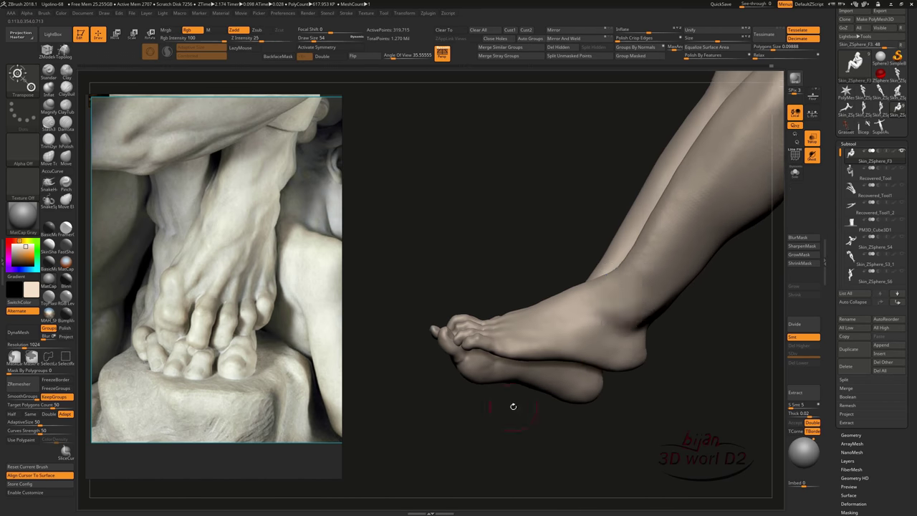
pyautogui.moveTo(512, 403)
pyautogui.mouseDown()
pyautogui.moveTo(506, 174)
pyautogui.moveTo(462, 217)
pyautogui.moveTo(440, 331)
pyautogui.moveTo(424, 315)
pyautogui.mouseUp()
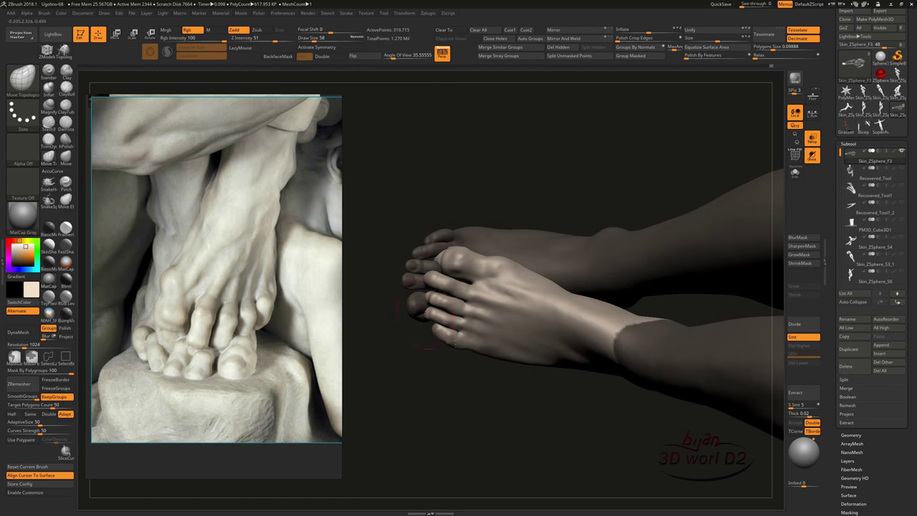
pyautogui.moveTo(404, 370)
pyautogui.mouseDown()
pyautogui.moveTo(417, 294)
pyautogui.moveTo(430, 330)
pyautogui.moveTo(534, 357)
pyautogui.moveTo(481, 325)
pyautogui.moveTo(545, 344)
pyautogui.moveTo(645, 336)
pyautogui.moveTo(683, 320)
pyautogui.moveTo(624, 435)
pyautogui.mouseUp()
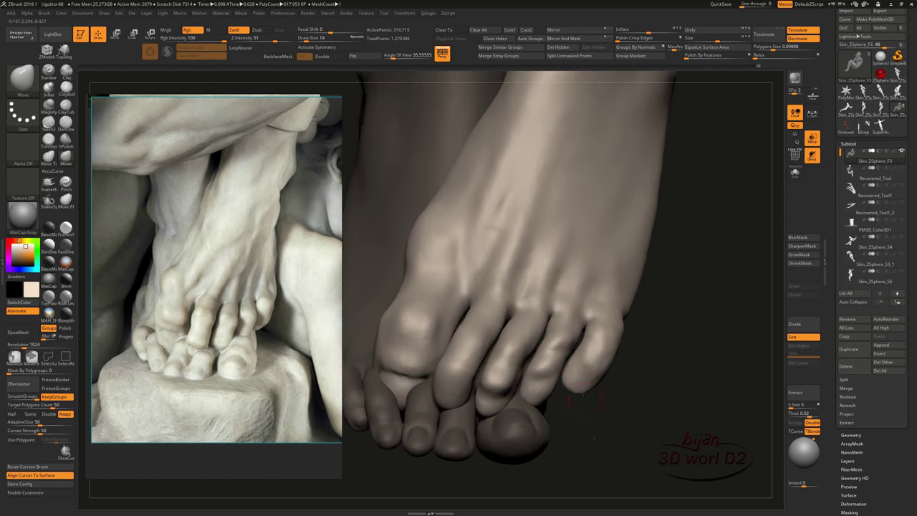
# Step: Build up clay on the top of the foot and smooth it
pyautogui.press('b')
pyautogui.press('c')
pyautogui.press('b')
pyautogui.moveTo(584, 396)
pyautogui.mouseDown()
pyautogui.moveTo(545, 344)
pyautogui.moveTo(715, 285)
pyautogui.mouseUp()
pyautogui.press('shift')
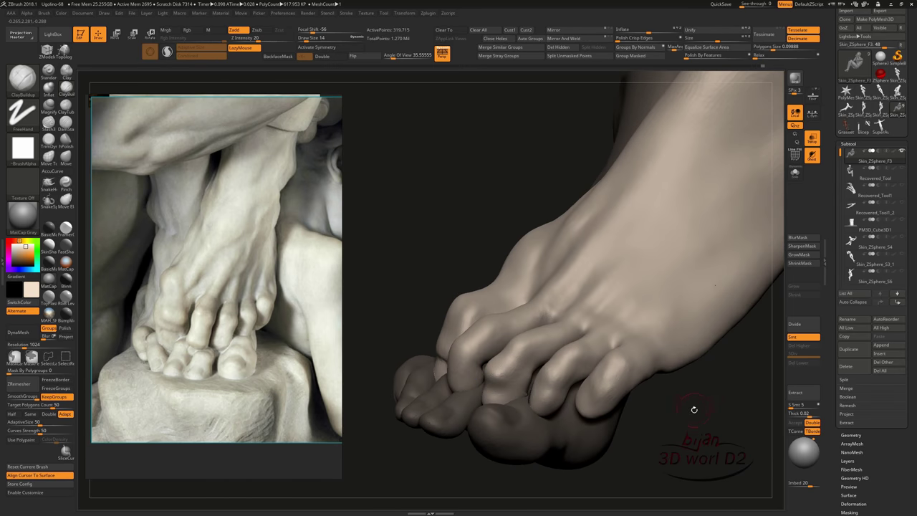
# Step: Hide the toes to work on the foot alone, then show them again and review the big toe
pyautogui.moveTo(694, 409)
pyautogui.mouseDown()
pyautogui.moveTo(649, 409)
pyautogui.moveTo(661, 213)
pyautogui.mouseUp()
pyautogui.keyDown('ctrl'); pyautogui.keyDown('shift'); pyautogui.click(662, 214); pyautogui.keyUp('shift'); pyautogui.keyUp('ctrl')
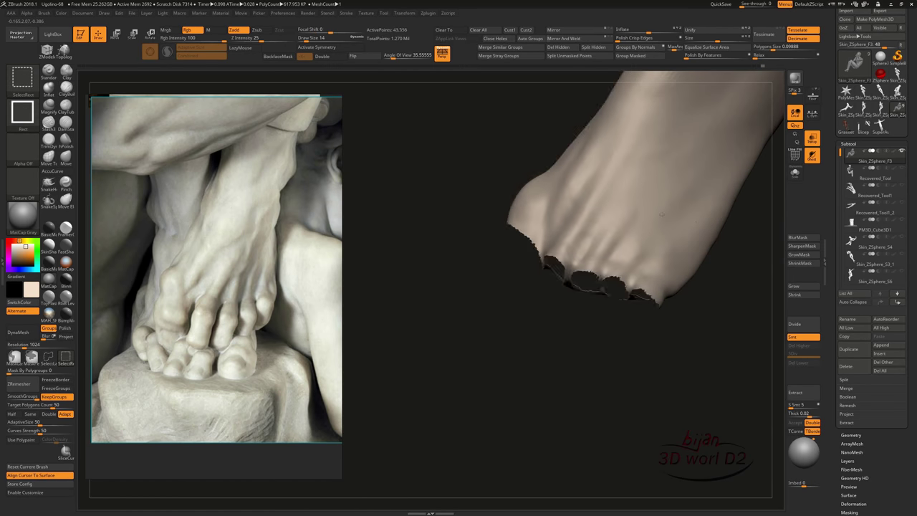
pyautogui.keyDown('ctrl'); pyautogui.keyDown('shift'); pyautogui.click(631, 337); pyautogui.keyUp('shift'); pyautogui.keyUp('ctrl')
pyautogui.moveTo(631, 337)
pyautogui.mouseDown()
pyautogui.moveTo(566, 293)
pyautogui.moveTo(636, 348)
pyautogui.moveTo(575, 420)
pyautogui.moveTo(544, 377)
pyautogui.mouseUp()
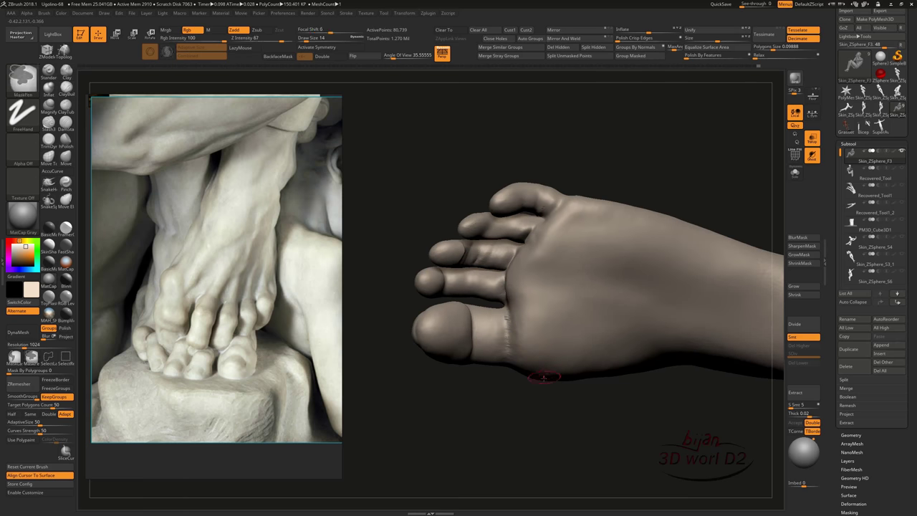
pyautogui.moveTo(609, 430); pyautogui.dragTo(580, 412)
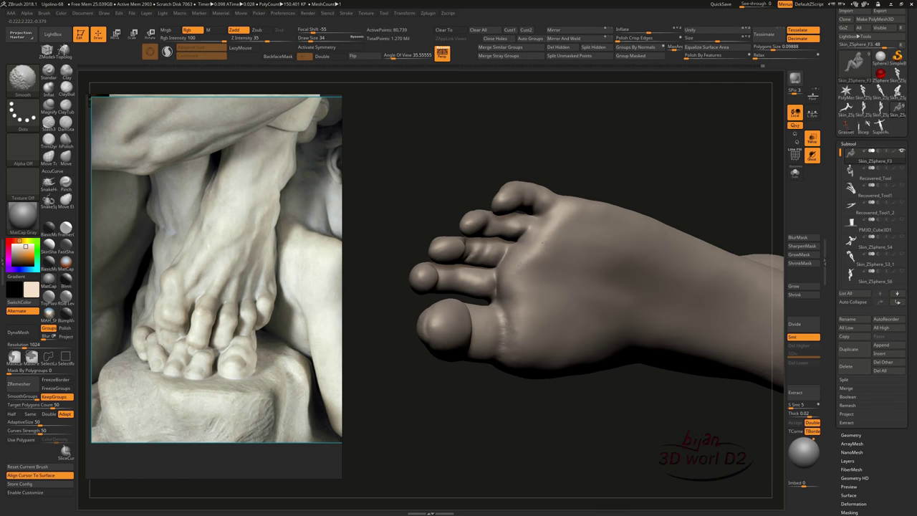
pyautogui.moveTo(568, 456)
pyautogui.mouseDown()
pyautogui.moveTo(529, 434)
pyautogui.moveTo(589, 455)
pyautogui.moveTo(682, 254)
pyautogui.moveTo(628, 327)
pyautogui.moveTo(629, 387)
pyautogui.moveTo(580, 430)
pyautogui.moveTo(516, 416)
pyautogui.moveTo(556, 427)
pyautogui.mouseUp()
pyautogui.moveTo(509, 403)
pyautogui.mouseDown()
pyautogui.moveTo(502, 363)
pyautogui.moveTo(514, 420)
pyautogui.moveTo(618, 432)
pyautogui.moveTo(626, 380)
pyautogui.moveTo(609, 322)
pyautogui.moveTo(602, 369)
pyautogui.mouseUp()
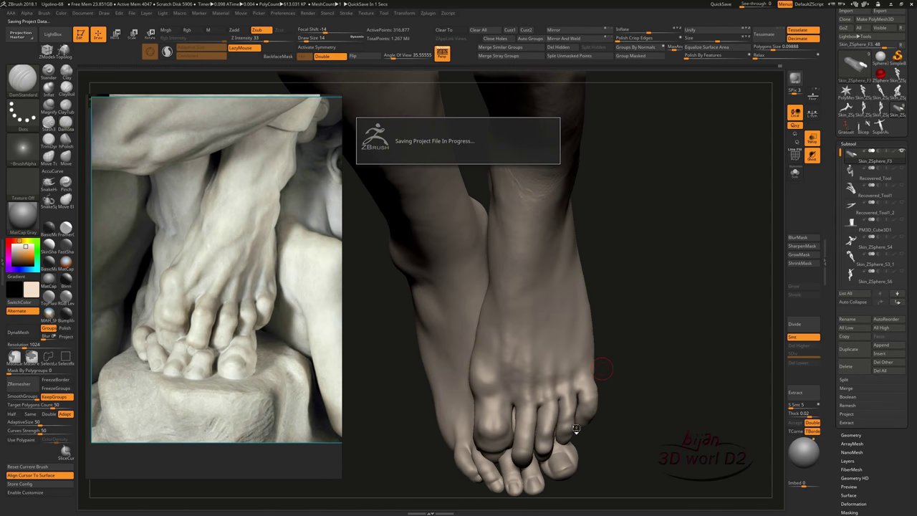
# Step: Fill out the tendons on top of the foot with ClayBuildup and smoothing, lengthening the outer toes
pyautogui.moveTo(576, 428)
pyautogui.mouseDown()
pyautogui.moveTo(539, 295)
pyautogui.moveTo(483, 404)
pyautogui.moveTo(508, 374)
pyautogui.mouseUp()
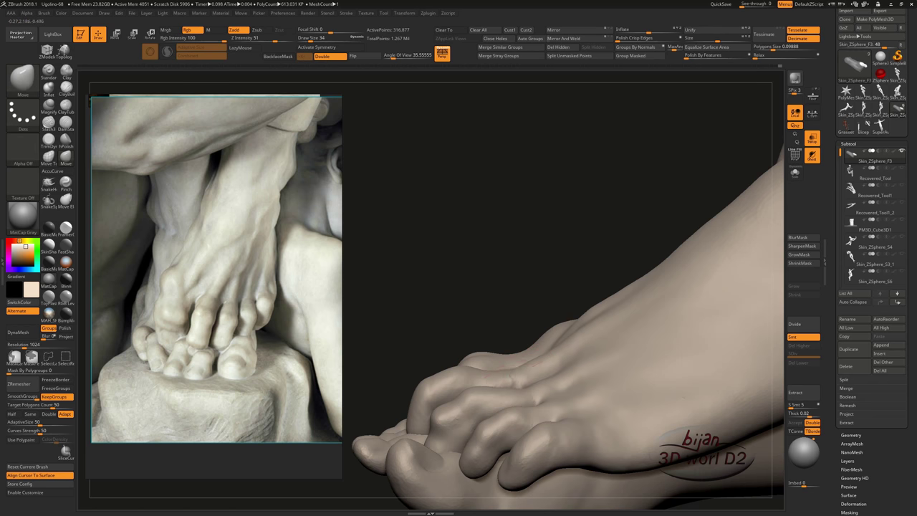
pyautogui.moveTo(508, 310); pyautogui.dragTo(556, 374)
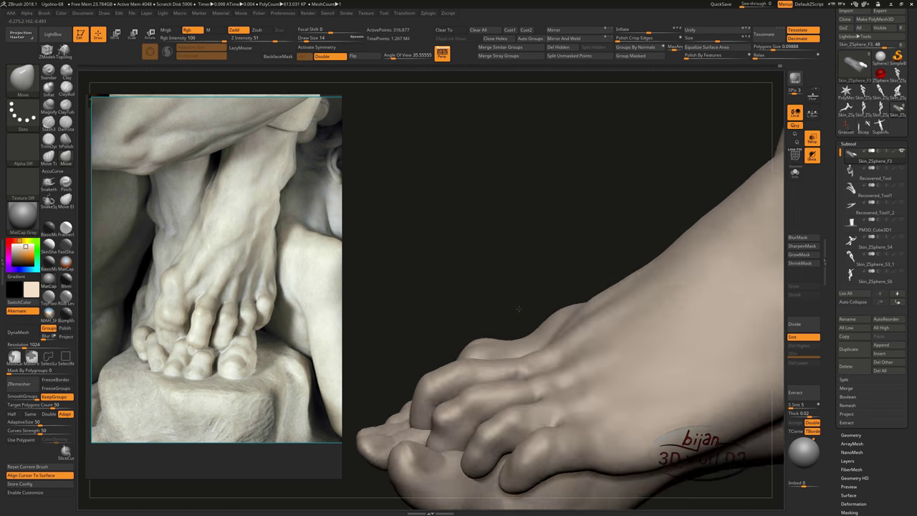
pyautogui.press('b')
pyautogui.press('c')
pyautogui.press('b')
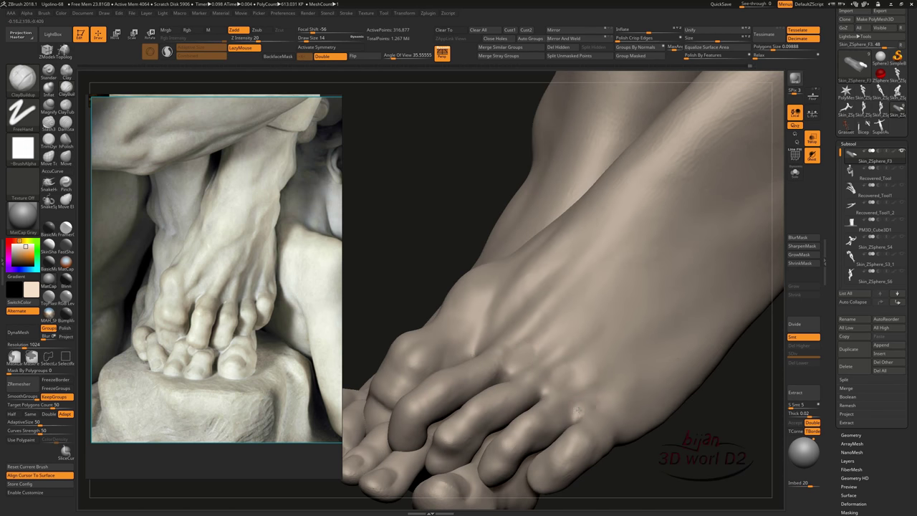
pyautogui.moveTo(578, 410)
pyautogui.keyDown('shift'); pyautogui.mouseDown()
pyautogui.moveTo(551, 387)
pyautogui.moveTo(548, 362)
pyautogui.moveTo(454, 352)
pyautogui.mouseUp(); pyautogui.keyUp('shift')
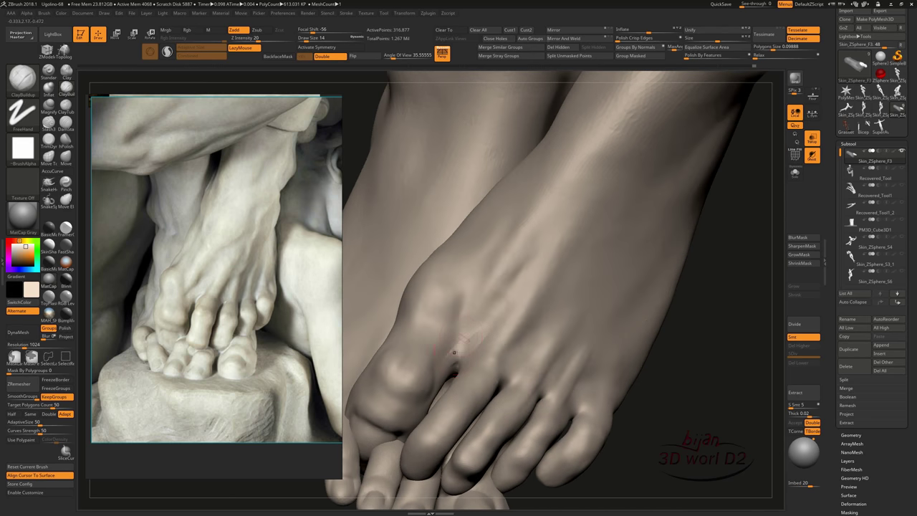
pyautogui.moveTo(657, 411)
pyautogui.mouseDown()
pyautogui.moveTo(580, 385)
pyautogui.moveTo(652, 442)
pyautogui.mouseUp()
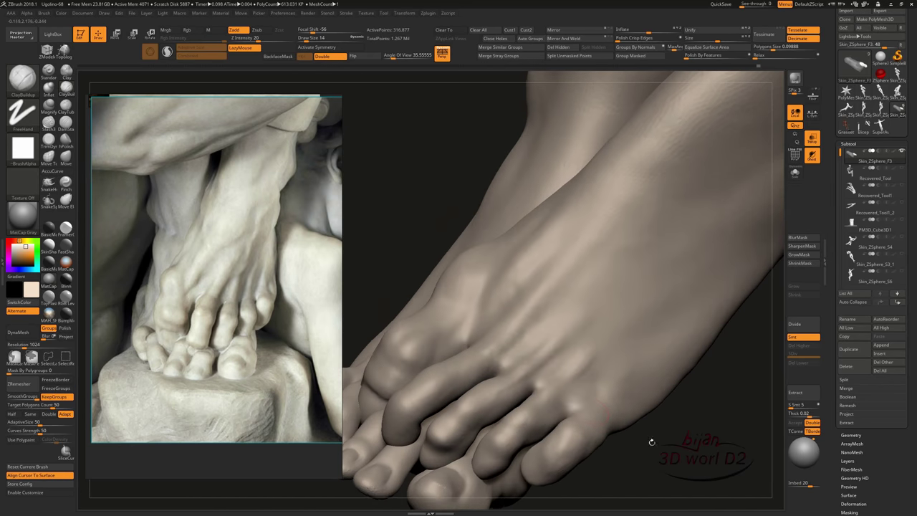
pyautogui.moveTo(609, 380); pyautogui.dragTo(603, 348)
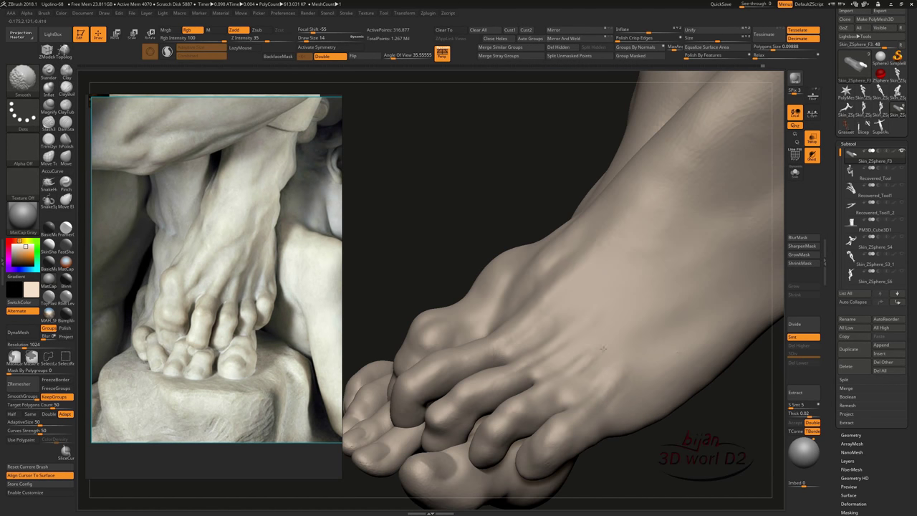
pyautogui.moveTo(598, 313)
pyautogui.mouseDown()
pyautogui.moveTo(610, 328)
pyautogui.moveTo(549, 356)
pyautogui.moveTo(613, 317)
pyautogui.mouseUp()
pyautogui.moveTo(745, 373); pyautogui.dragTo(645, 346)
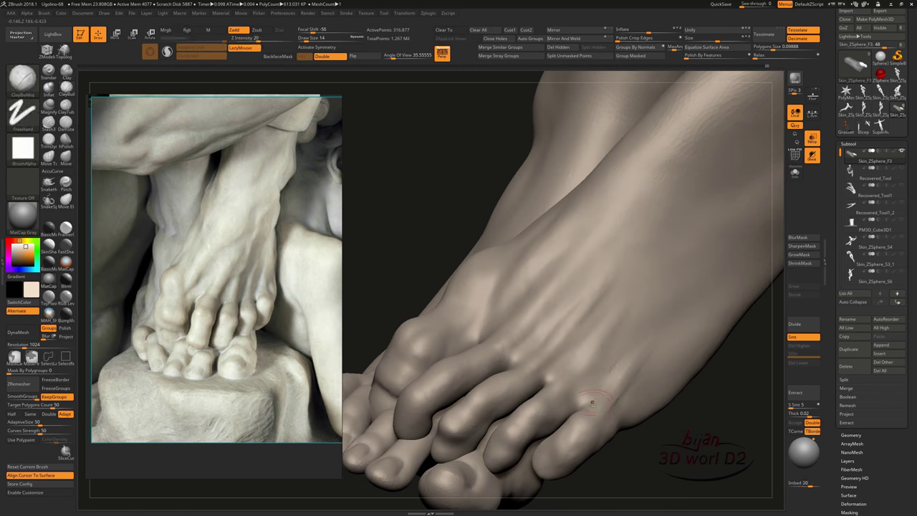
pyautogui.moveTo(592, 402); pyautogui.dragTo(701, 380)
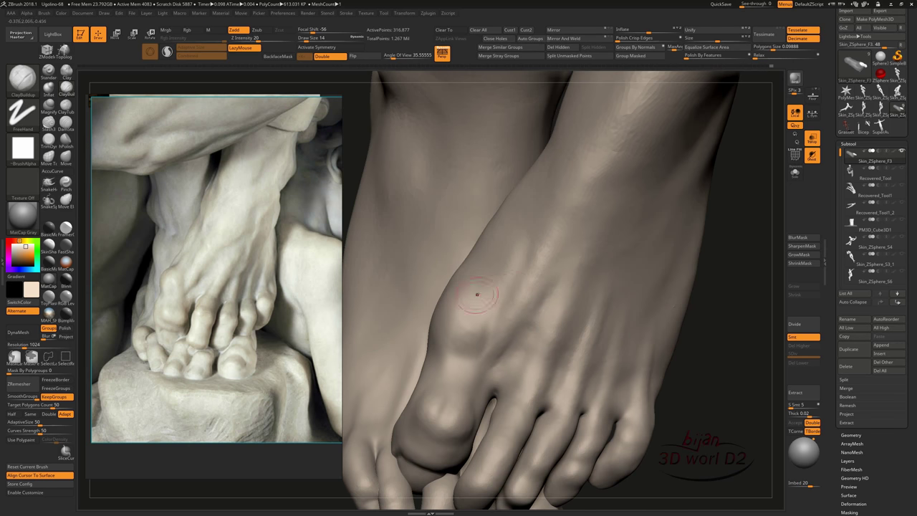
pyautogui.moveTo(664, 424)
pyautogui.mouseDown()
pyautogui.moveTo(594, 428)
pyautogui.moveTo(604, 448)
pyautogui.moveTo(646, 320)
pyautogui.mouseUp()
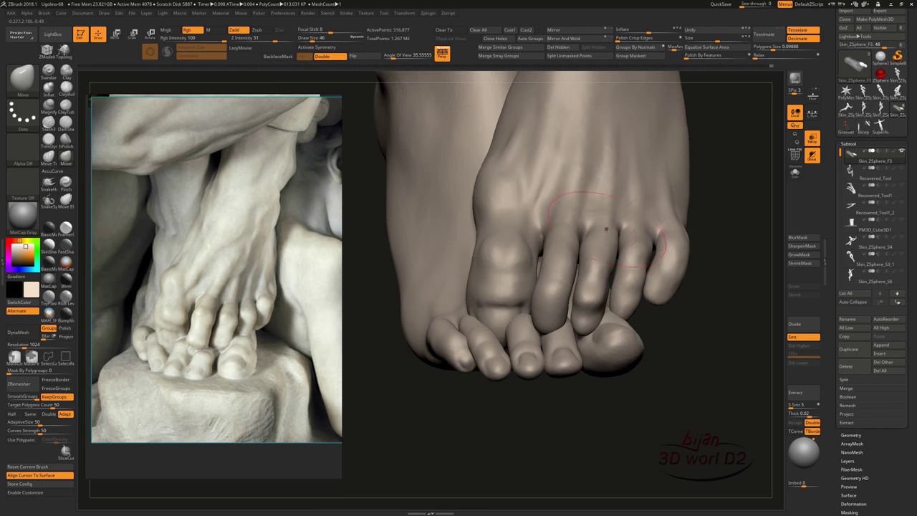
pyautogui.moveTo(682, 241); pyautogui.dragTo(671, 266)
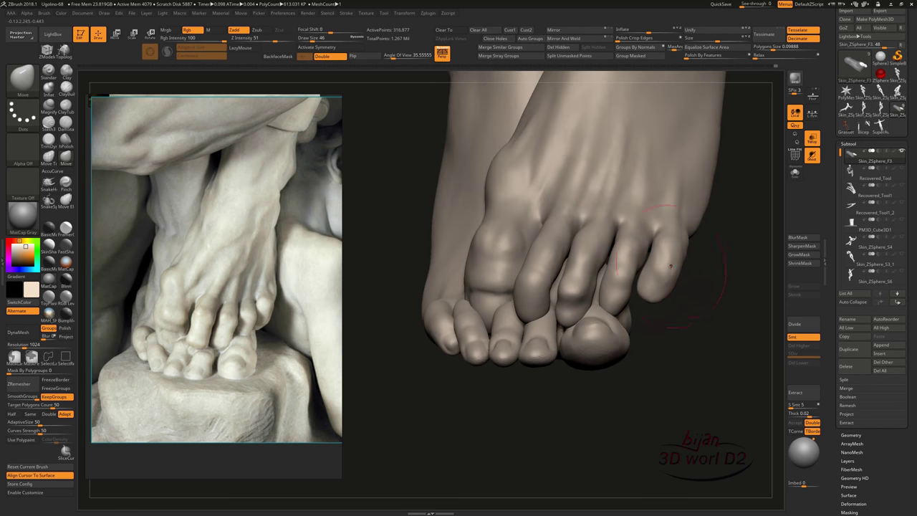
# Step: Zoom in on the feet and sharpen and fill out the toes with Pinch, Smooth and Inflat
pyautogui.press('w')
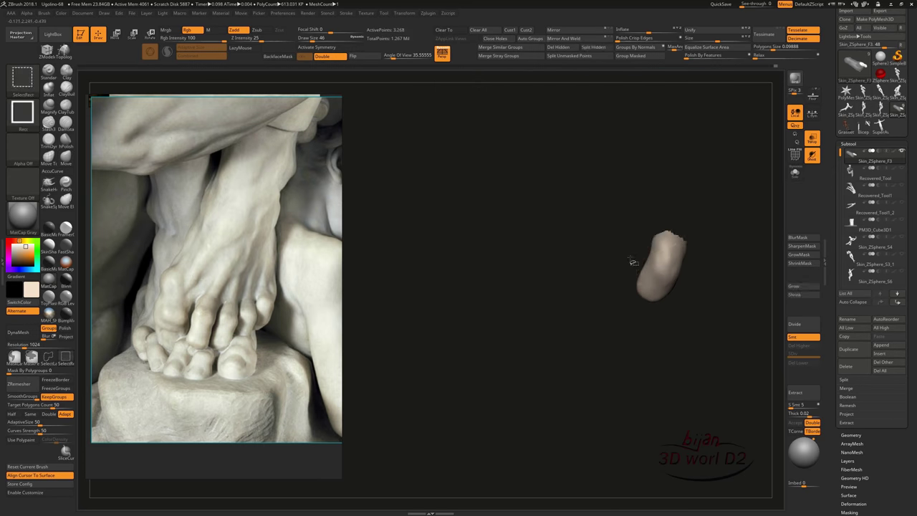
pyautogui.moveTo(633, 260)
pyautogui.mouseDown()
pyautogui.moveTo(549, 408)
pyautogui.moveTo(350, 387)
pyautogui.mouseUp()
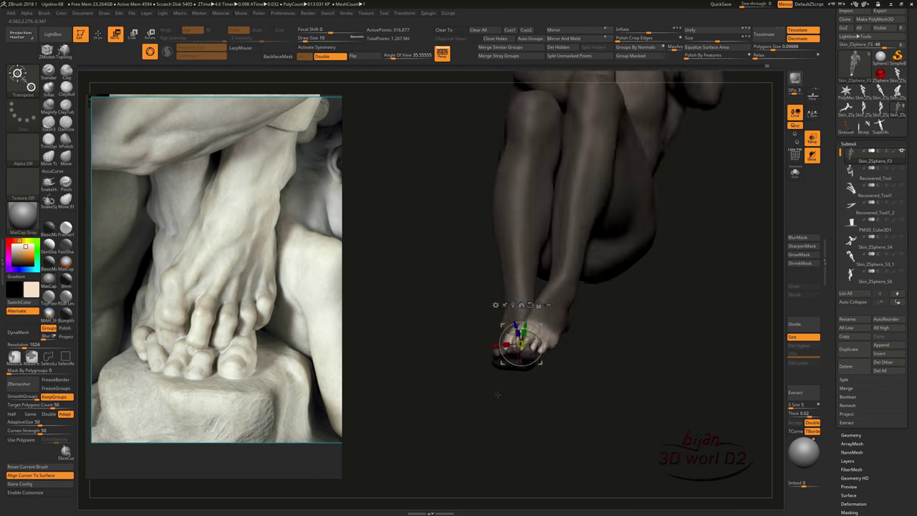
pyautogui.moveTo(461, 402)
pyautogui.mouseDown()
pyautogui.moveTo(649, 362)
pyautogui.moveTo(599, 395)
pyautogui.mouseUp()
pyautogui.press('q')
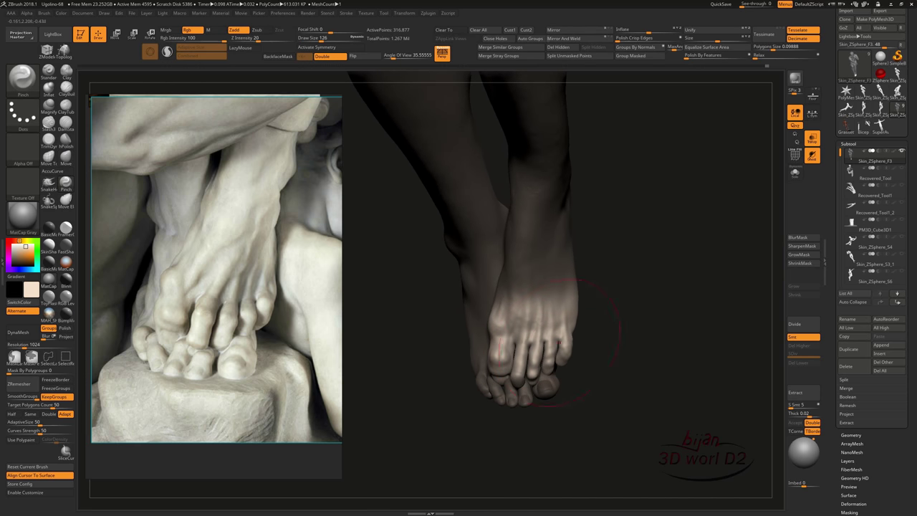
pyautogui.moveTo(547, 364); pyautogui.dragTo(594, 418)
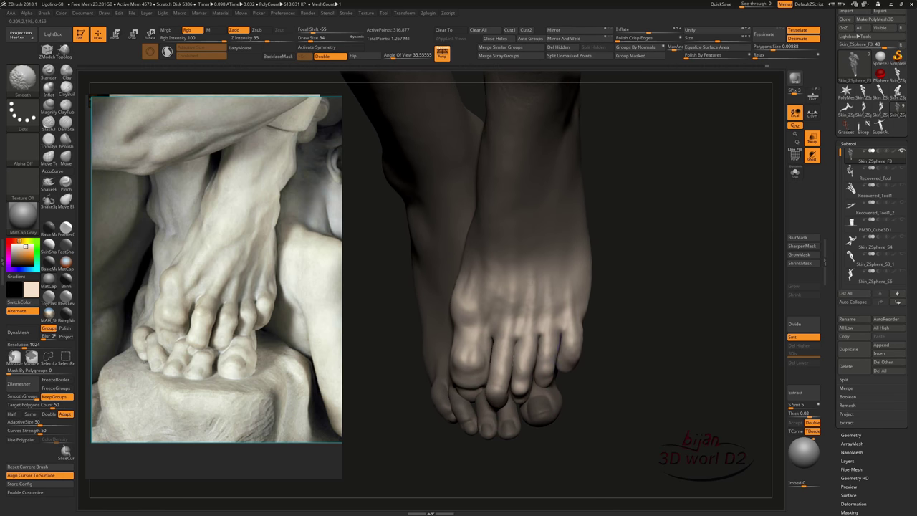
pyautogui.moveTo(594, 419); pyautogui.dragTo(622, 426)
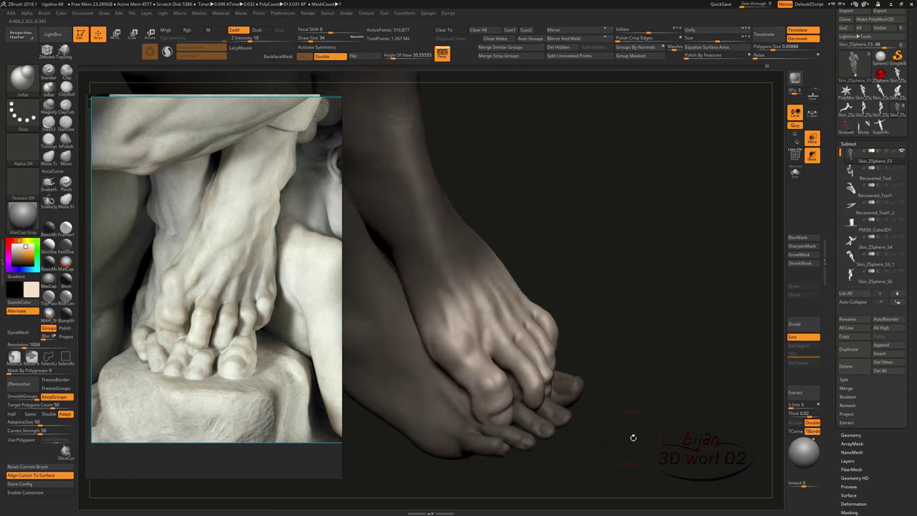
pyautogui.moveTo(619, 412)
pyautogui.mouseDown()
pyautogui.moveTo(596, 424)
pyautogui.moveTo(624, 399)
pyautogui.moveTo(446, 360)
pyautogui.mouseUp()
# Step: Show the full feet again and mask everything except one toe of the lower foot
pyautogui.keyDown('ctrl'); pyautogui.keyDown('shift'); pyautogui.click(502, 380); pyautogui.keyUp('shift'); pyautogui.keyUp('ctrl')
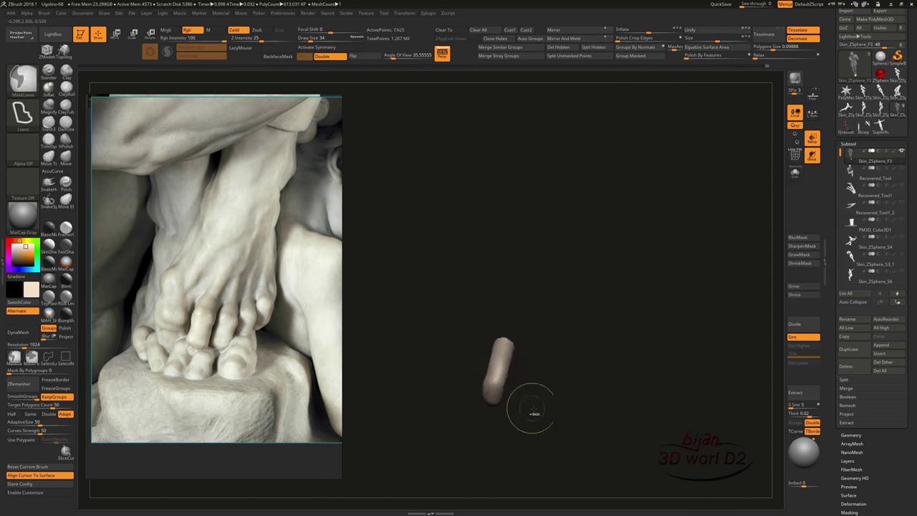
pyautogui.keyDown('ctrl'); pyautogui.keyDown('shift'); pyautogui.click(626, 407); pyautogui.keyUp('shift'); pyautogui.keyUp('ctrl')
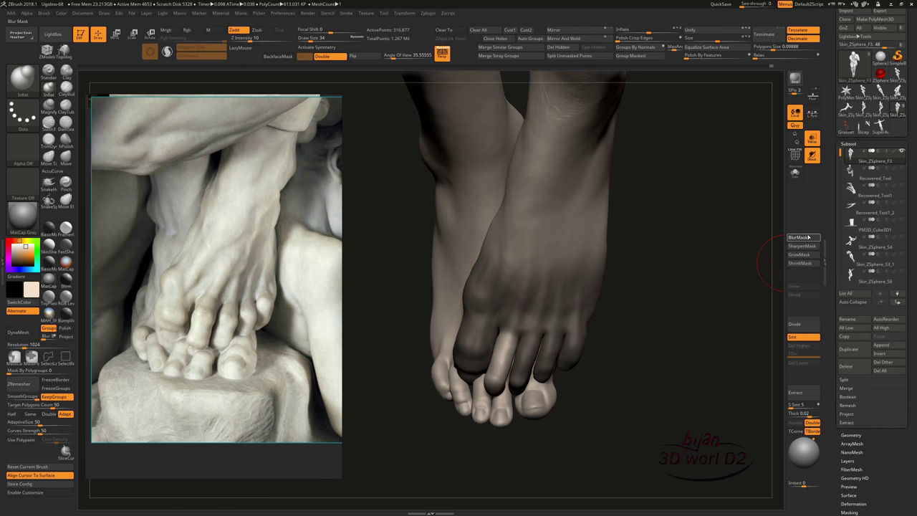
pyautogui.moveTo(630, 372)
pyautogui.mouseDown()
pyautogui.moveTo(615, 453)
pyautogui.moveTo(491, 392)
pyautogui.mouseUp()
pyautogui.keyDown('ctrl'); pyautogui.moveTo(656, 392); pyautogui.dragTo(603, 391); pyautogui.keyUp('ctrl')
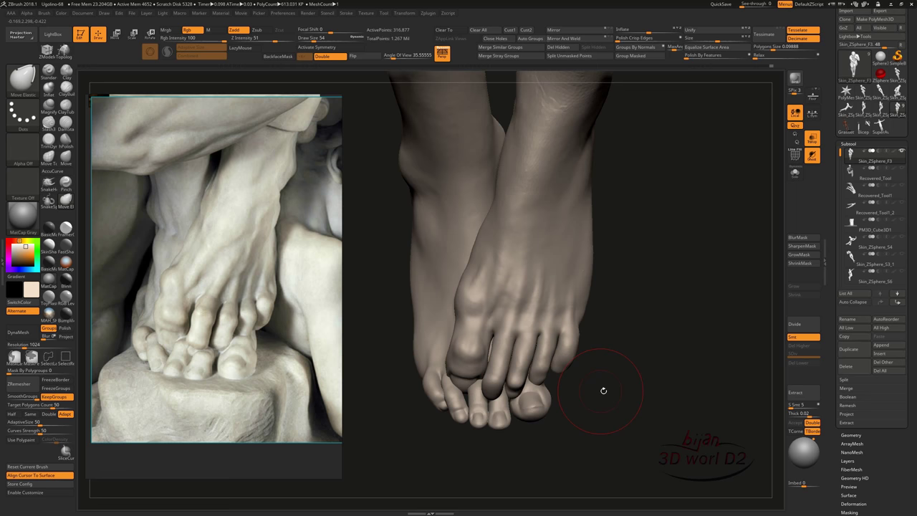
pyautogui.keyDown('ctrl'); pyautogui.keyDown('shift'); pyautogui.click(496, 372); pyautogui.keyUp('shift'); pyautogui.keyUp('ctrl')
pyautogui.keyDown('ctrl'); pyautogui.keyDown('shift'); pyautogui.click(576, 389); pyautogui.keyUp('shift'); pyautogui.keyUp('ctrl')
pyautogui.keyDown('ctrl'); pyautogui.click(572, 390); pyautogui.keyUp('ctrl')
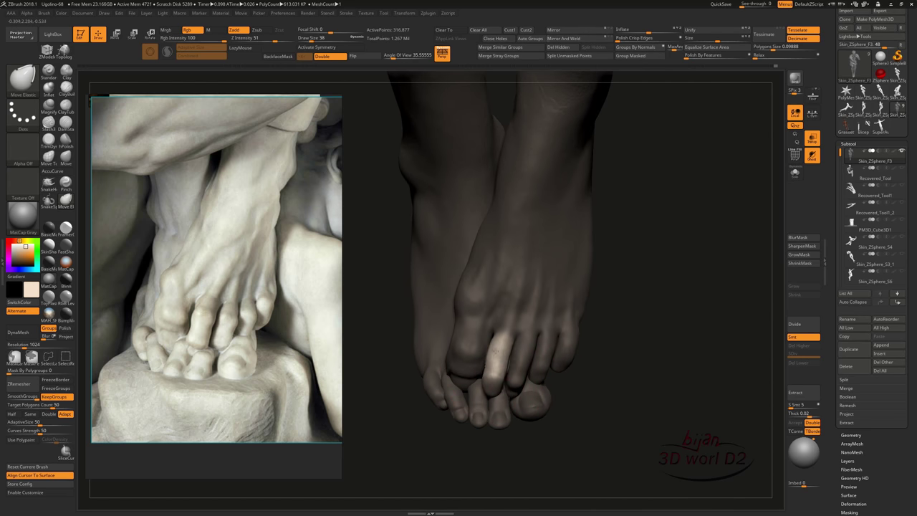
# Step: Move the unmasked toe with Transpose so it tucks among the overlapping toes
pyautogui.moveTo(493, 350); pyautogui.dragTo(633, 387)
pyautogui.press('w')
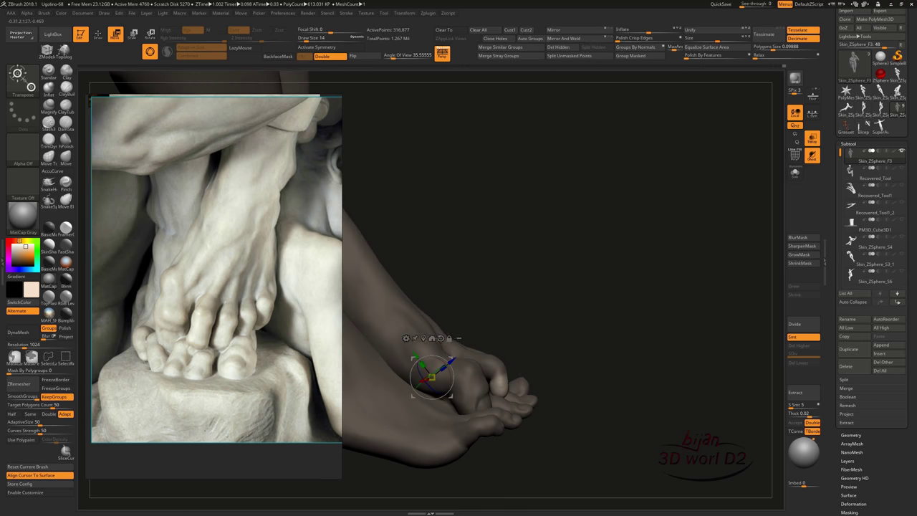
pyautogui.moveTo(432, 376)
pyautogui.mouseDown()
pyautogui.moveTo(558, 370)
pyautogui.moveTo(621, 407)
pyautogui.moveTo(600, 424)
pyautogui.mouseUp()
pyautogui.press('q')
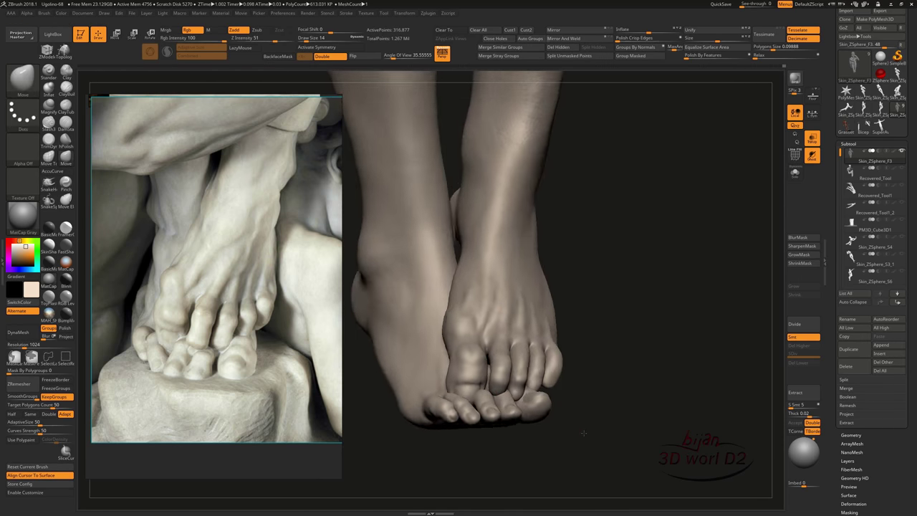